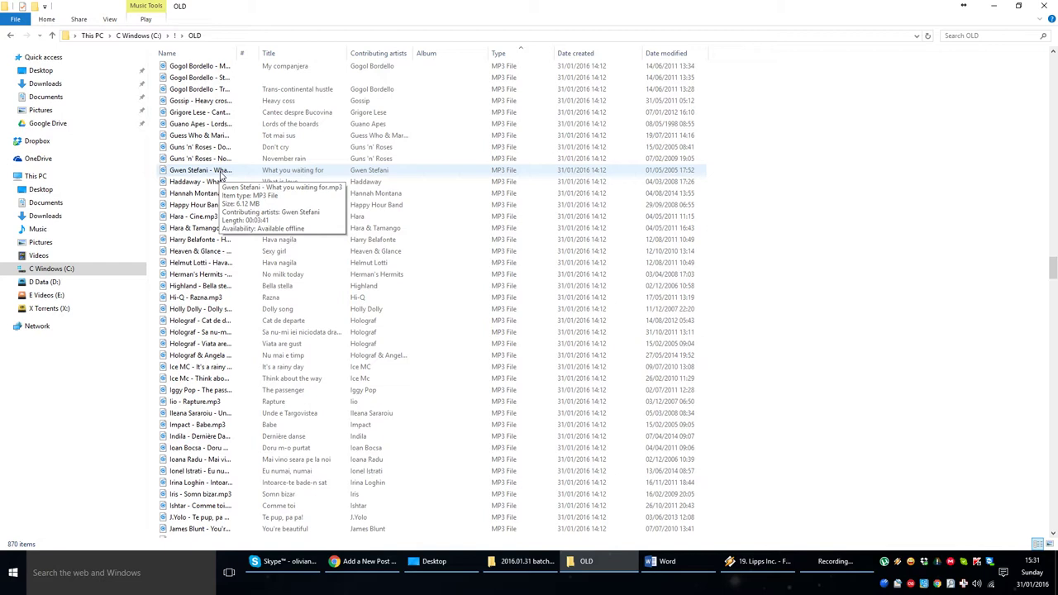
Examine the modified dates of the music files in the OLD folder and the NEW folder.
key("Home")
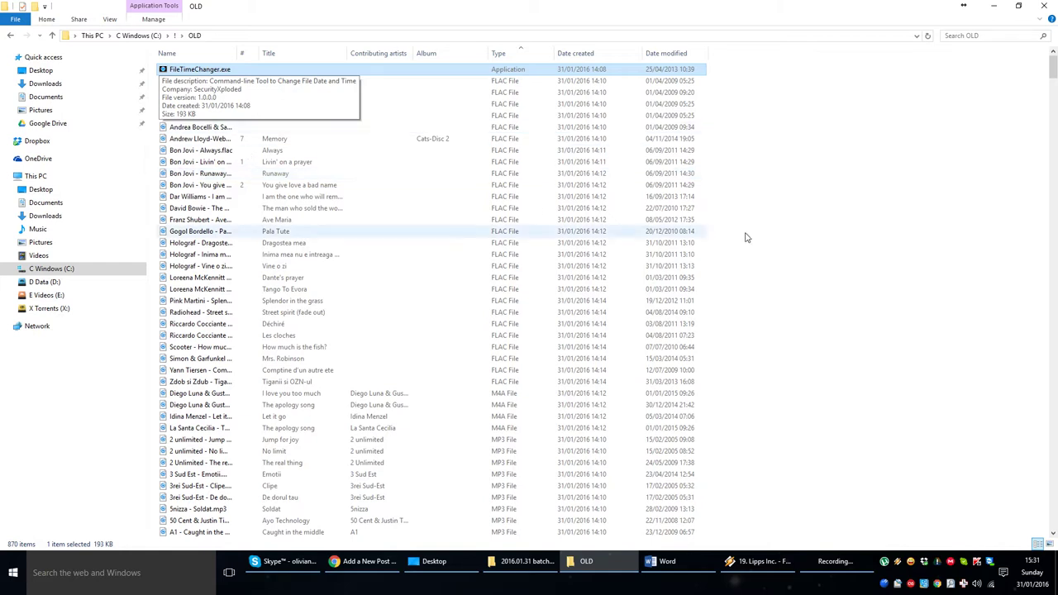
key("BackSpace")
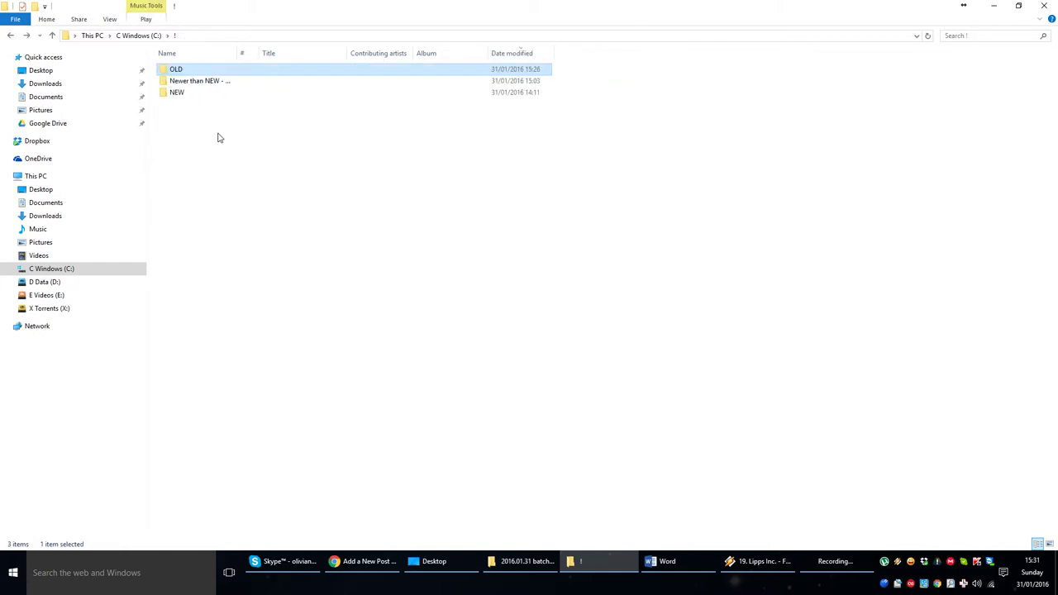
double_click(191, 93)
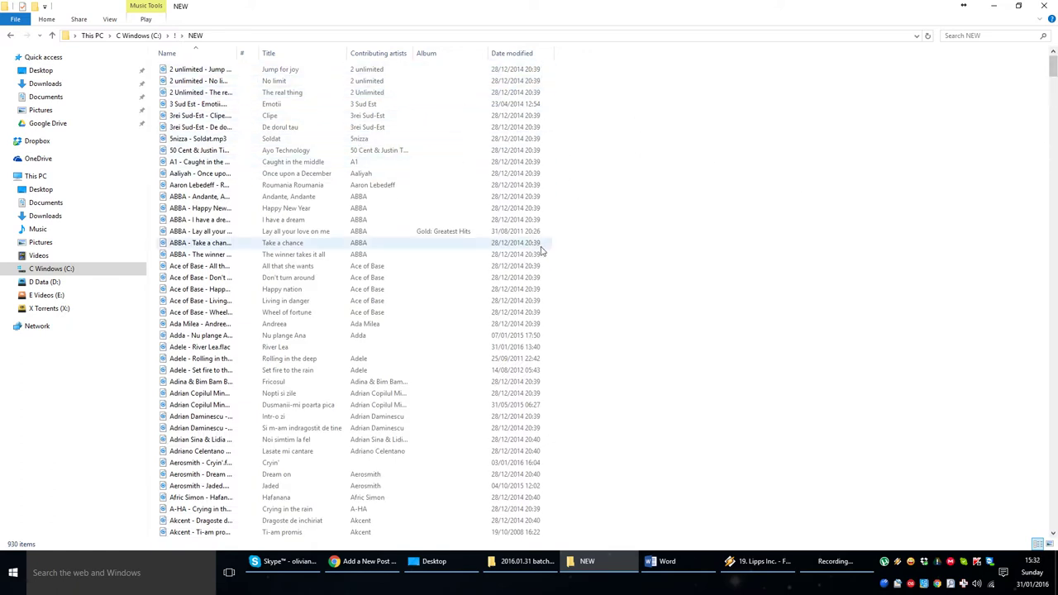
left_click_drag(1053, 70, 1051, 218)
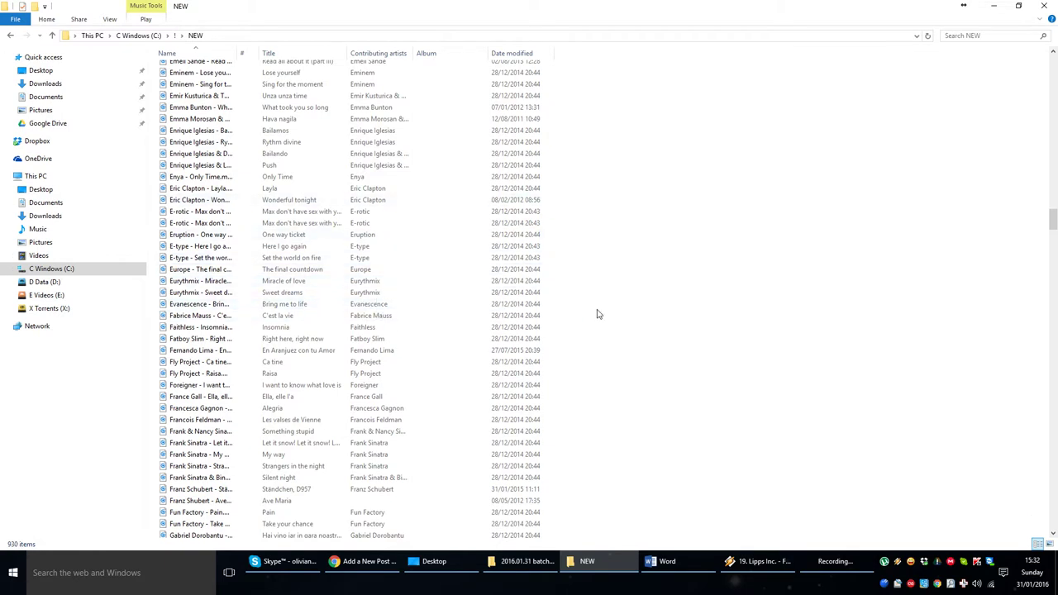
scroll(599, 314, "down", 2)
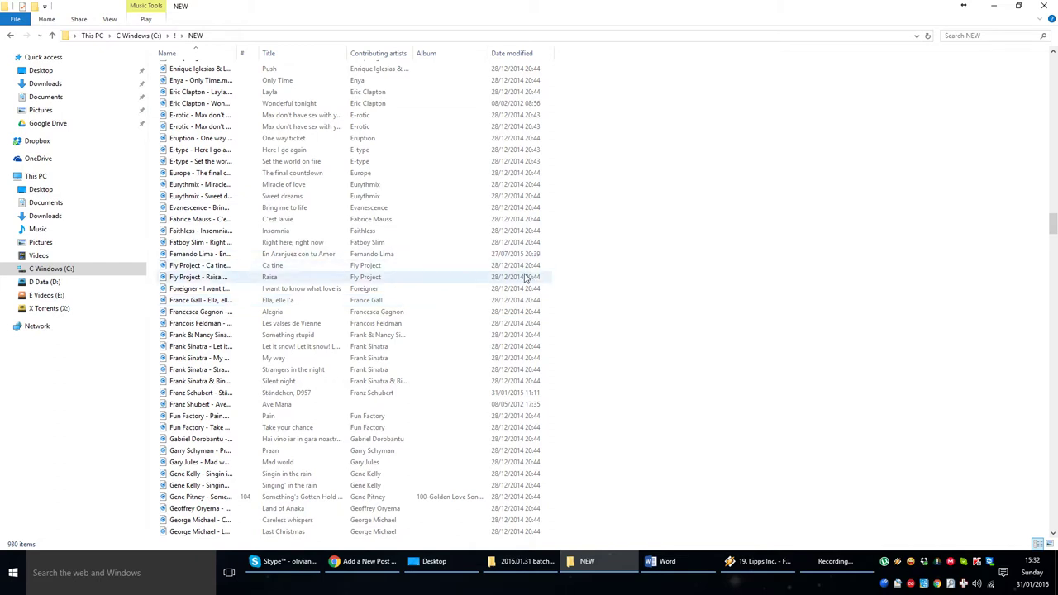
key("BackSpace")
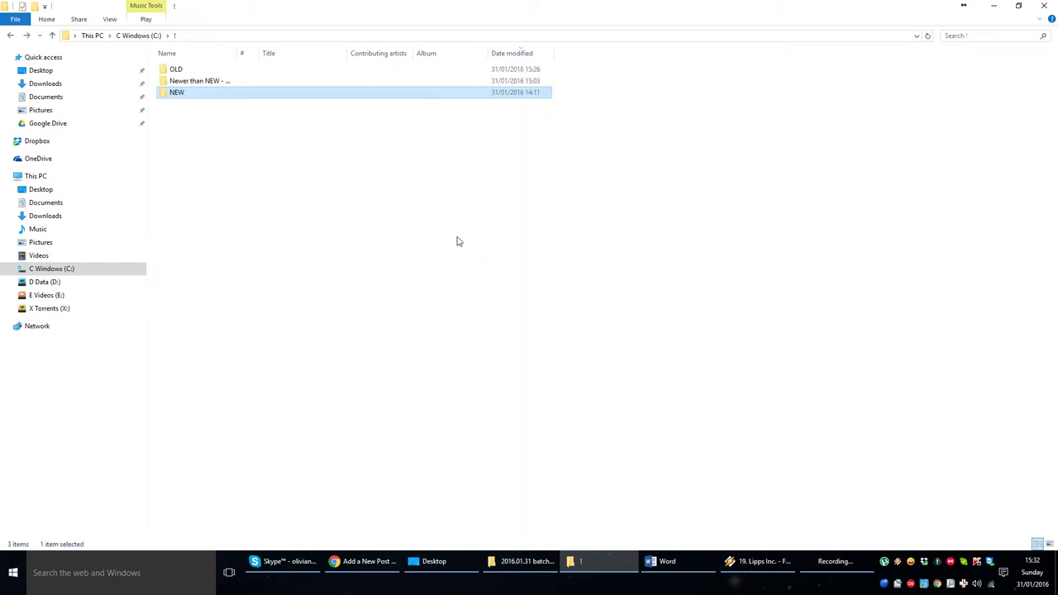
Open the Newer than NEW - Final Output folder and examine the modified dates of its files.
left_click(198, 69)
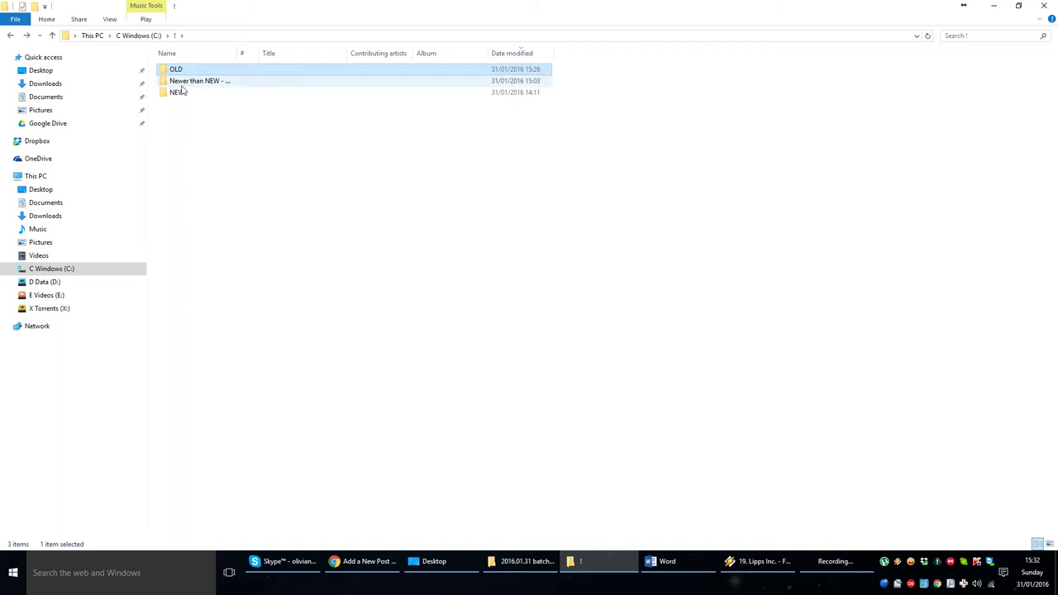
left_click(187, 81)
left_click(181, 93)
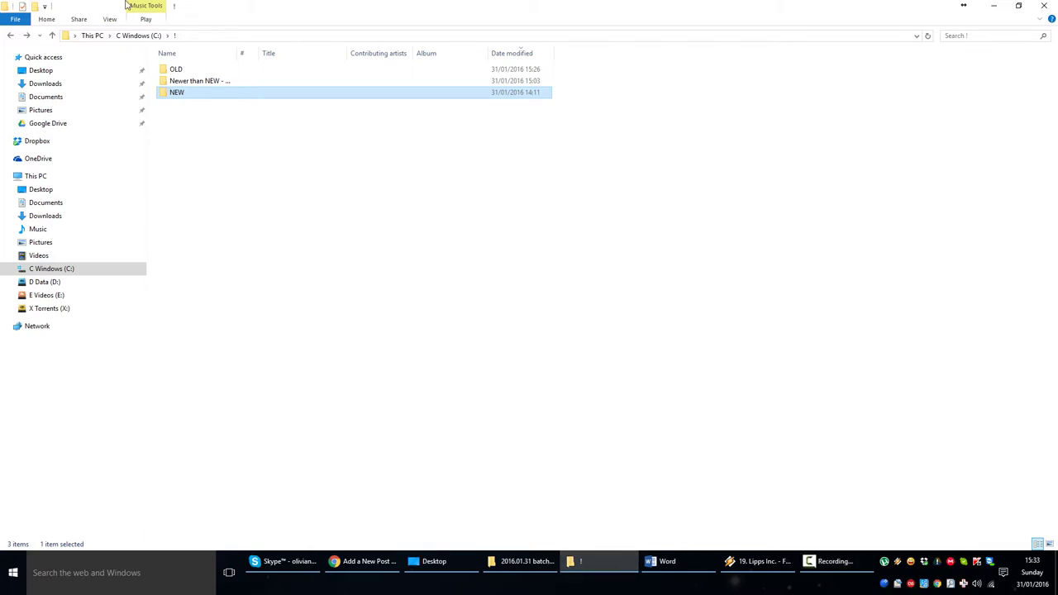
double_click(193, 82)
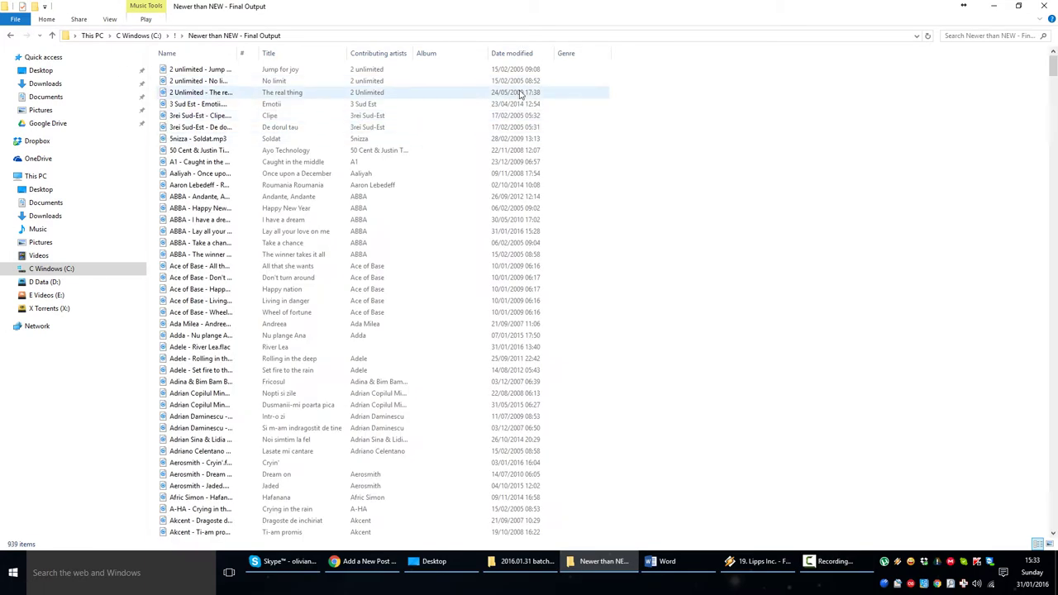
left_click(475, 207)
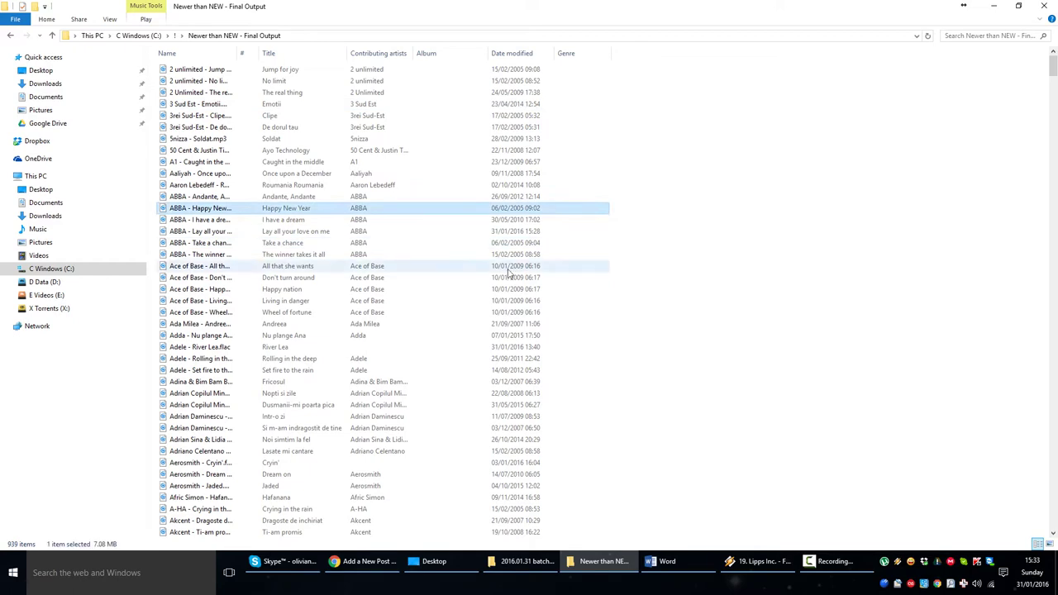
Switch to Chrome and find File Time Changer on the SecurityXploded download page by searching for "time".
left_click(368, 561)
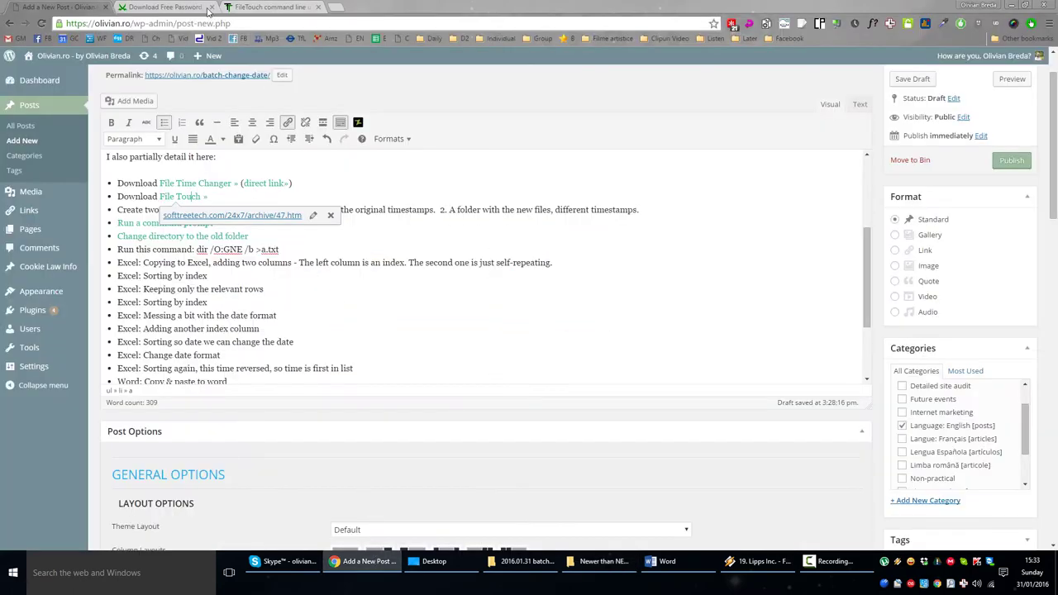
left_click(180, 7)
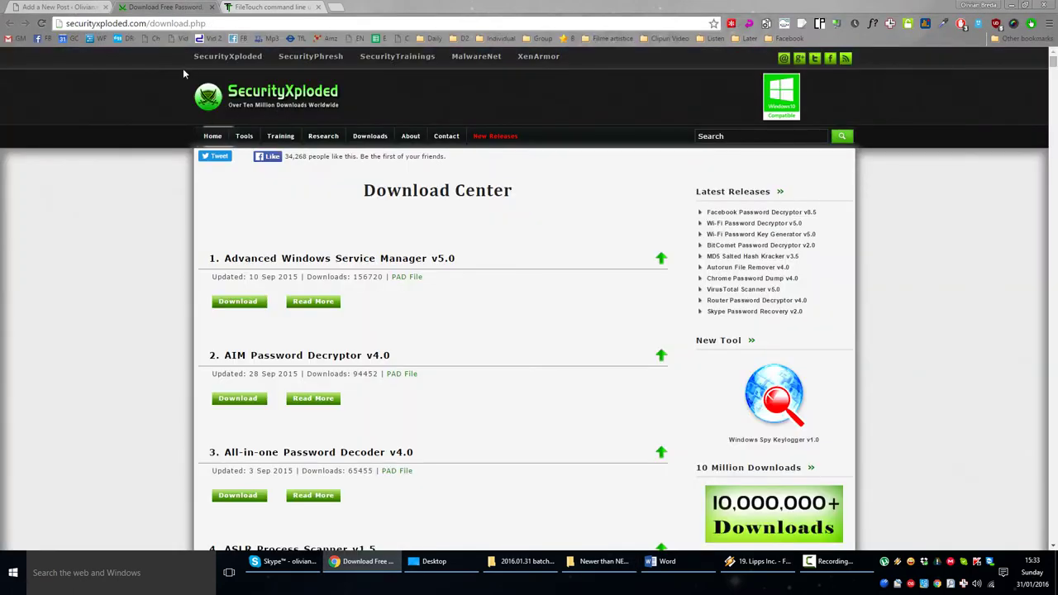
key("ctrl+f")
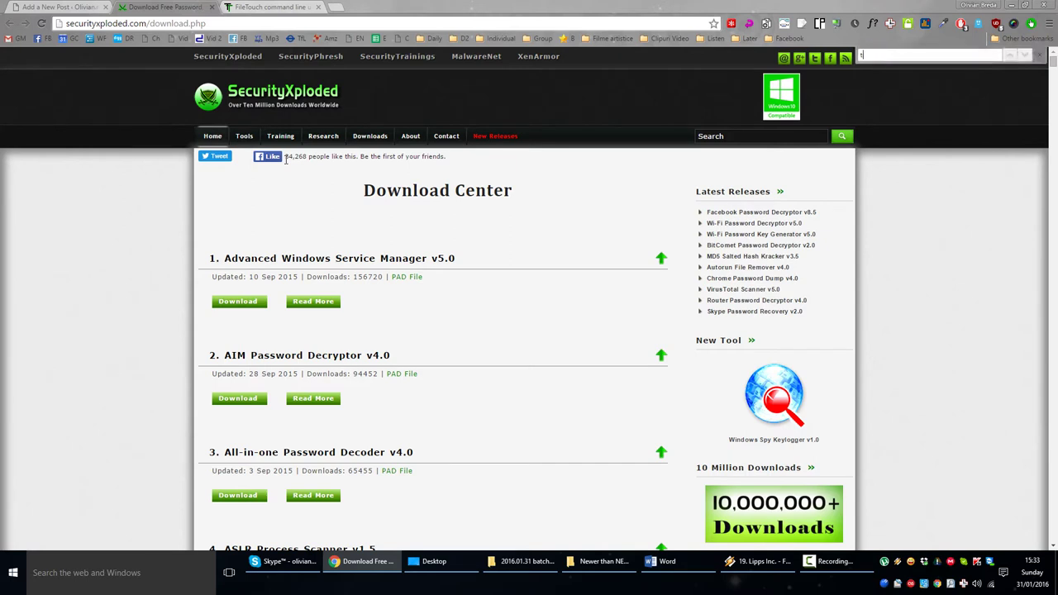
type("time")
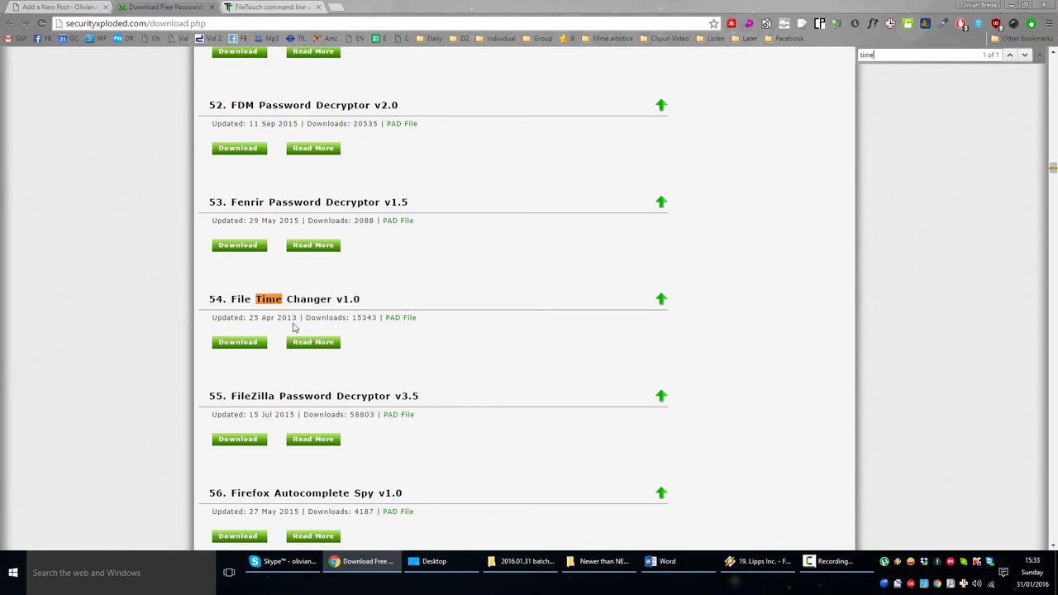
Review the FileTouch utility page and the draft post's instructions on downloading both tools and creating two folders.
left_click(273, 7)
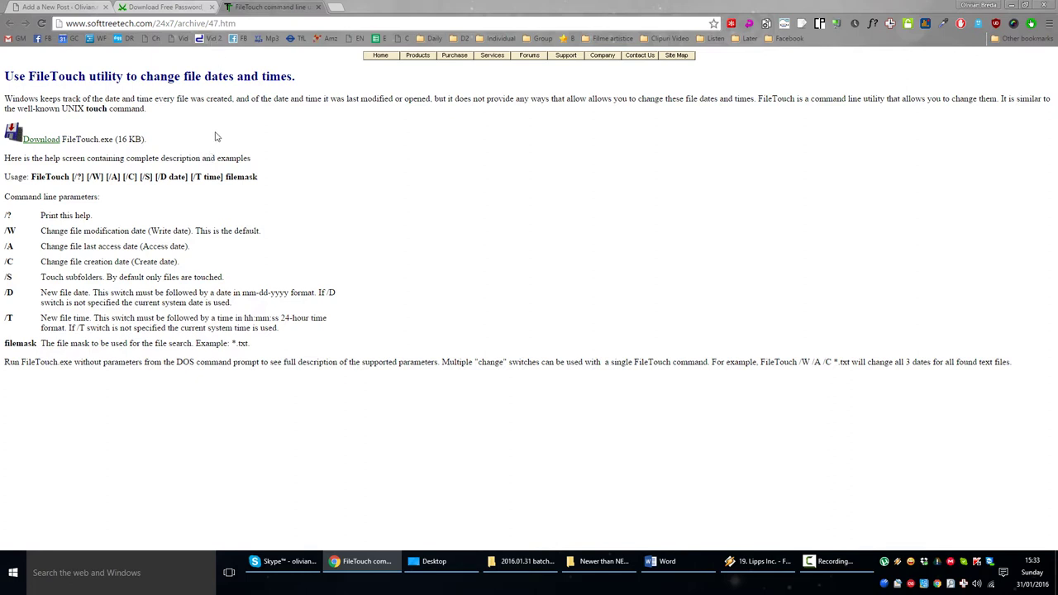
left_click(178, 7)
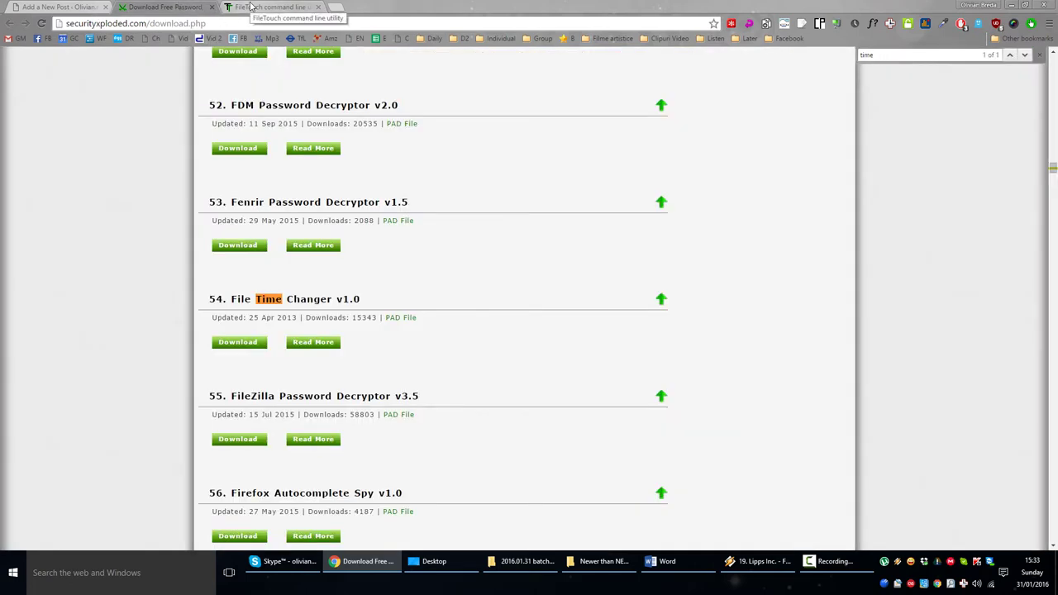
key("ctrl+1")
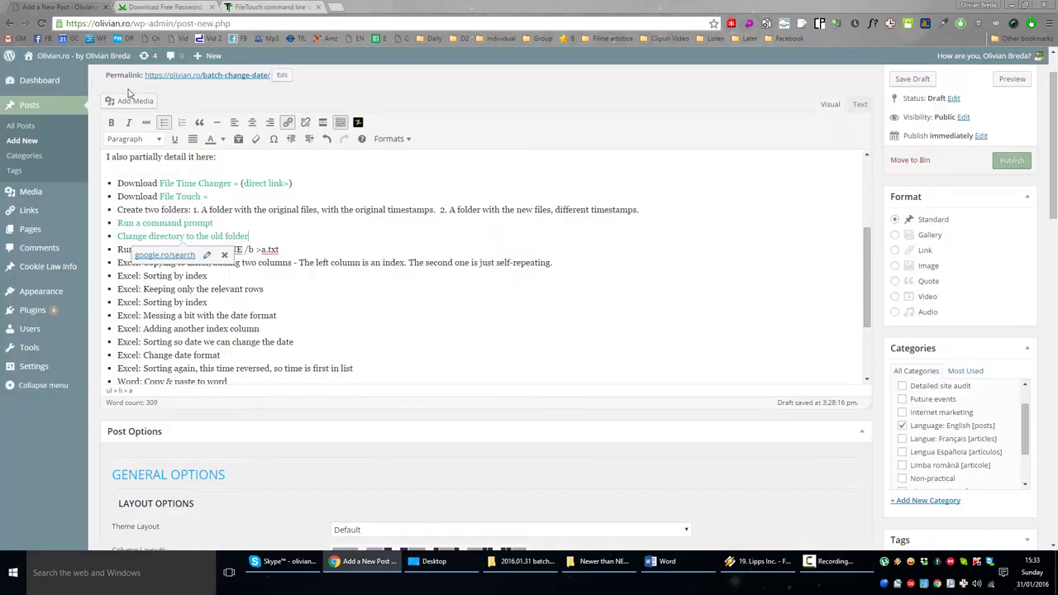
left_click_drag(142, 183, 235, 202)
left_click(177, 197)
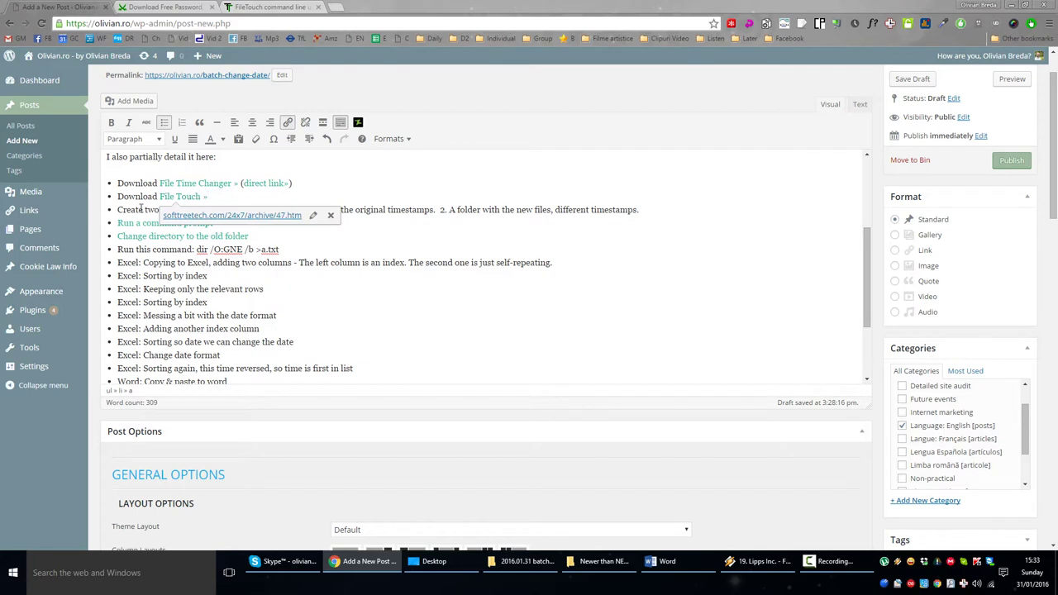
left_click(136, 210)
left_click_drag(136, 210, 230, 209)
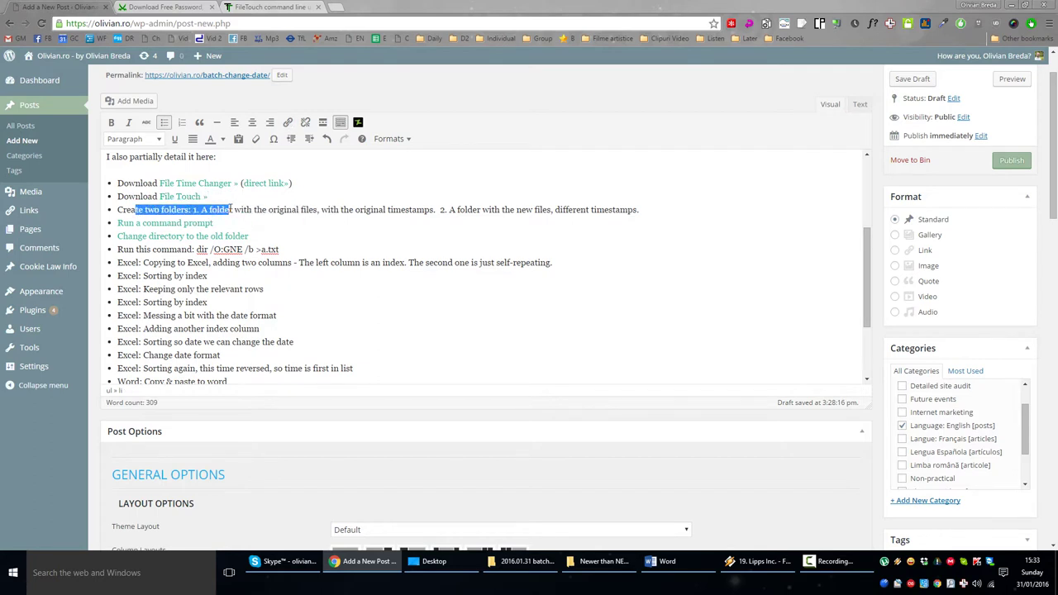
left_click(273, 210)
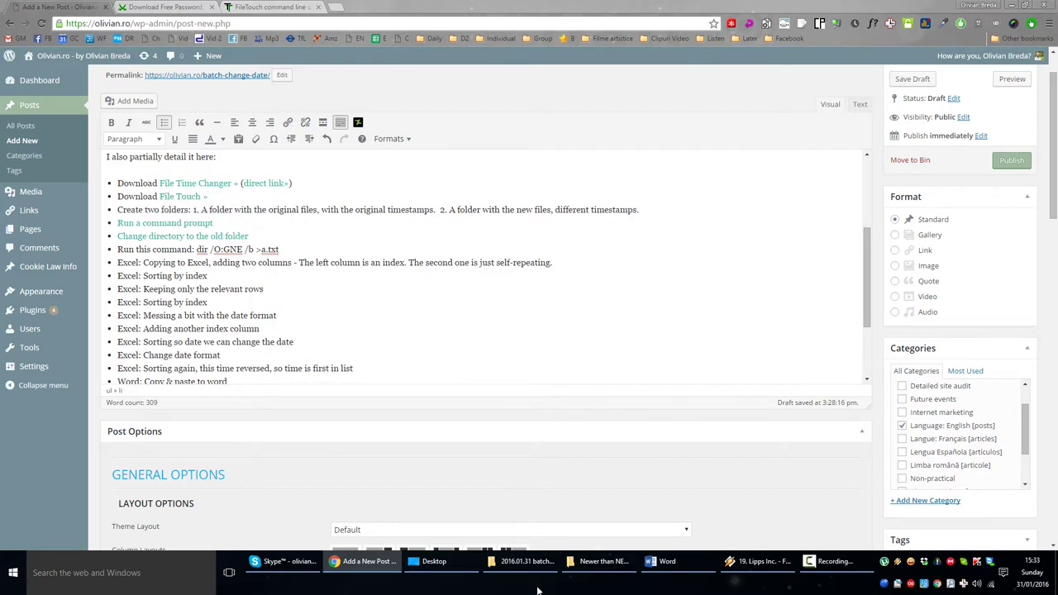
Switch to File Explorer and go up to the ! folder to check the OLD and NEW folders.
left_click(577, 567)
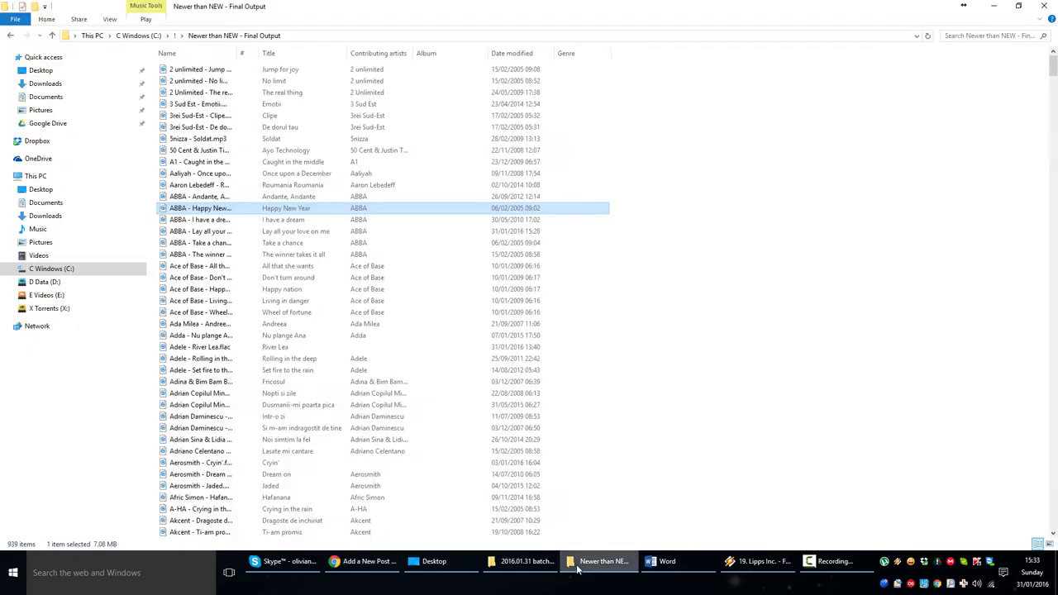
left_click(175, 35)
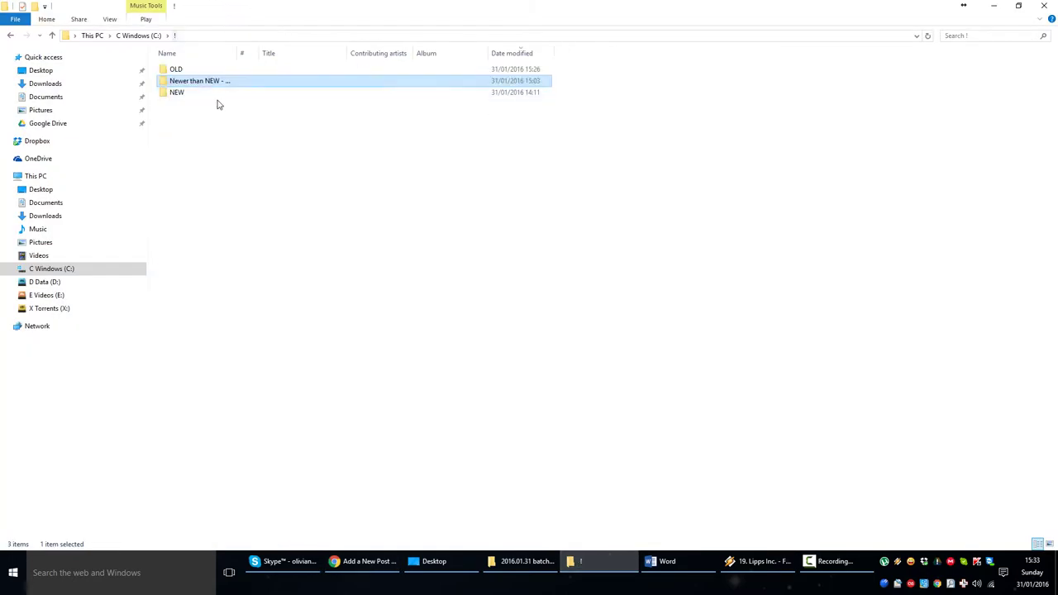
left_click(177, 71)
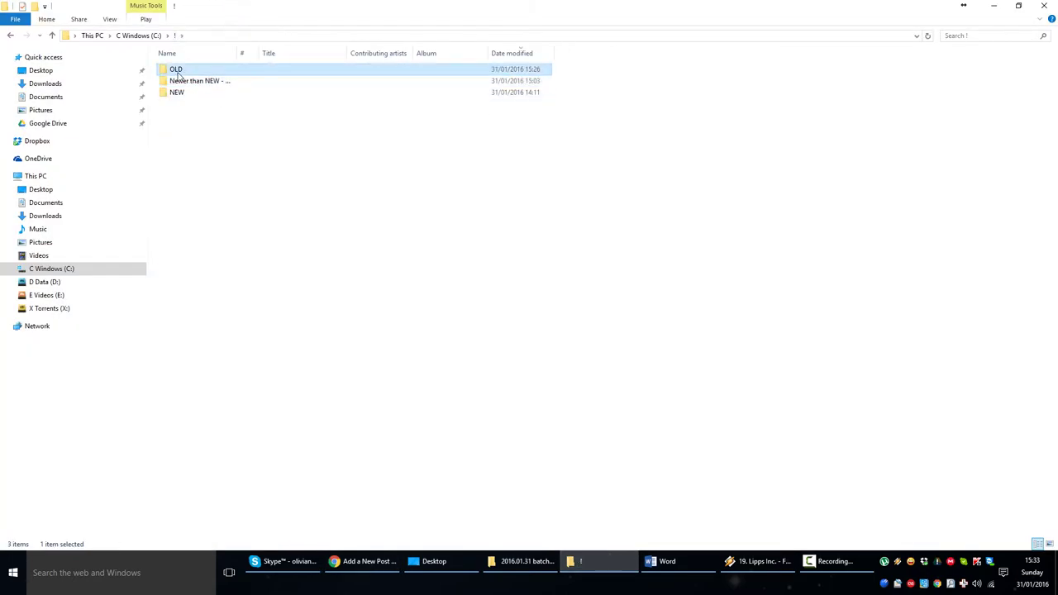
left_click(178, 93)
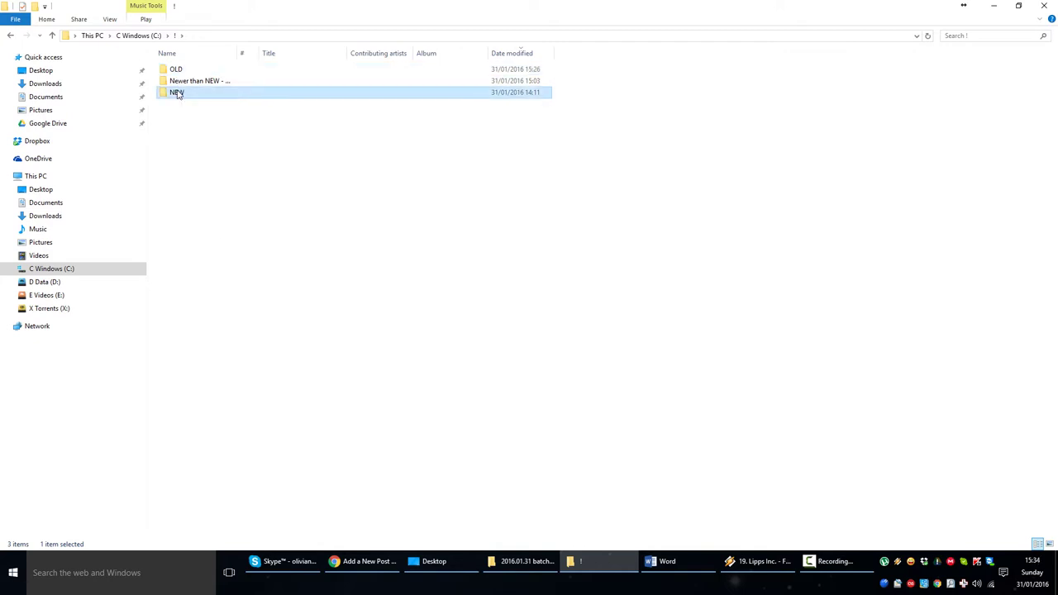
Review the command prompt instruction in the Chrome draft post and open a Command Prompt by running cmd.
left_click(366, 561)
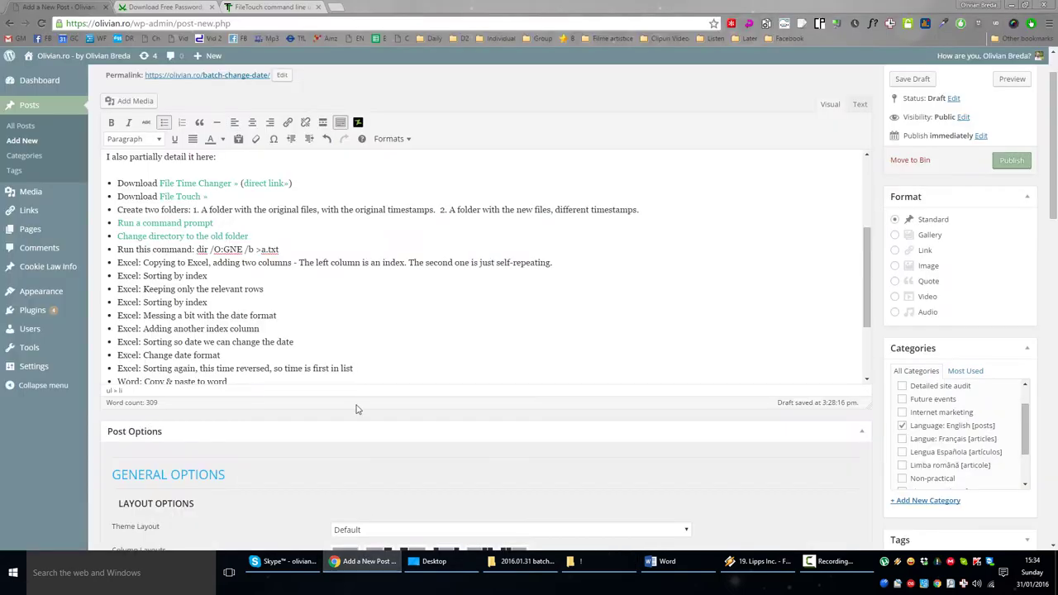
left_click(225, 222)
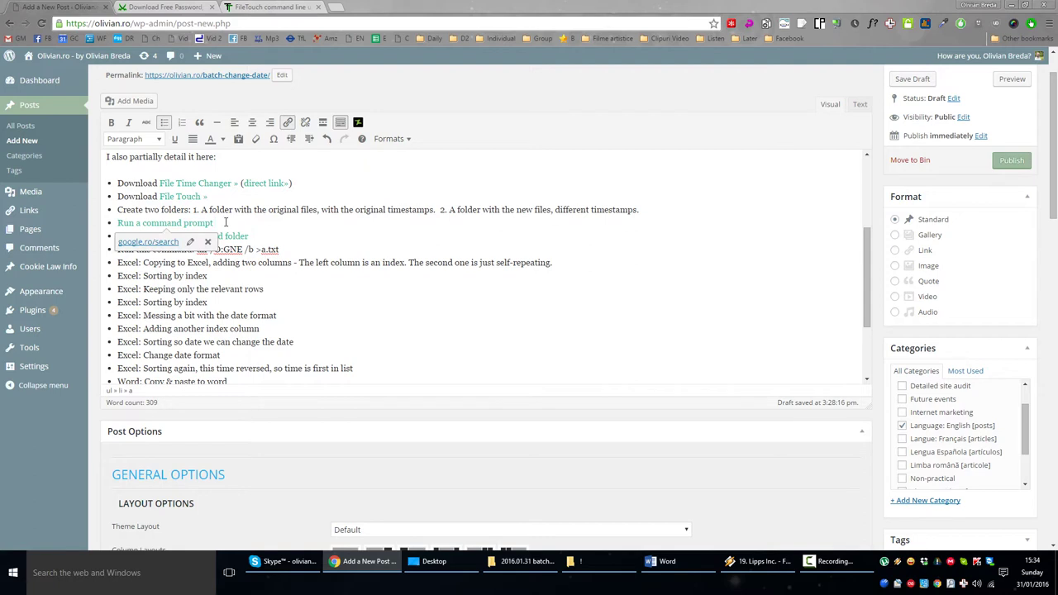
left_click(254, 209)
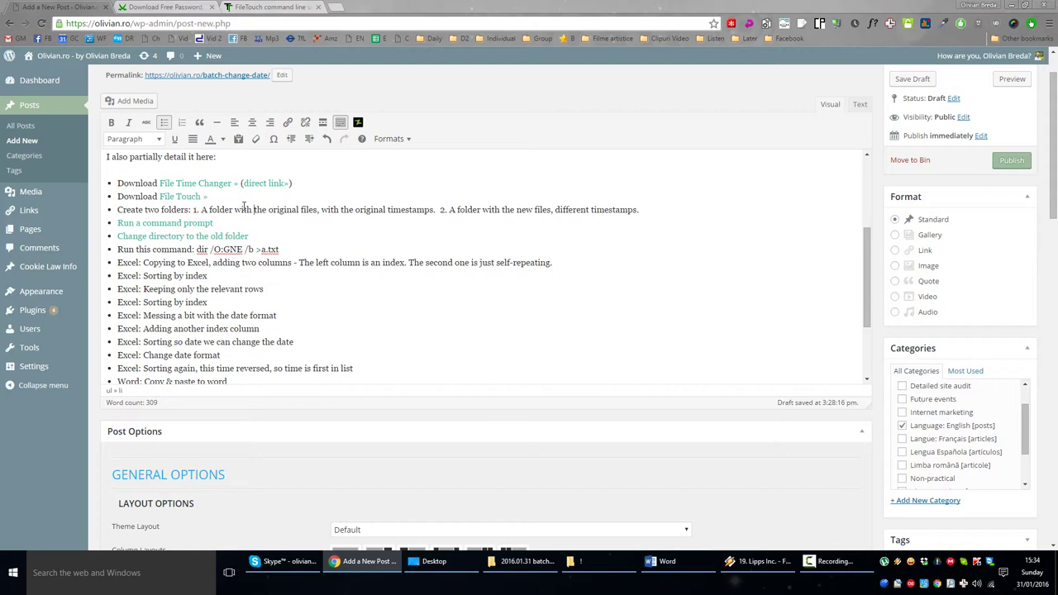
key("super+r")
type("cmd")
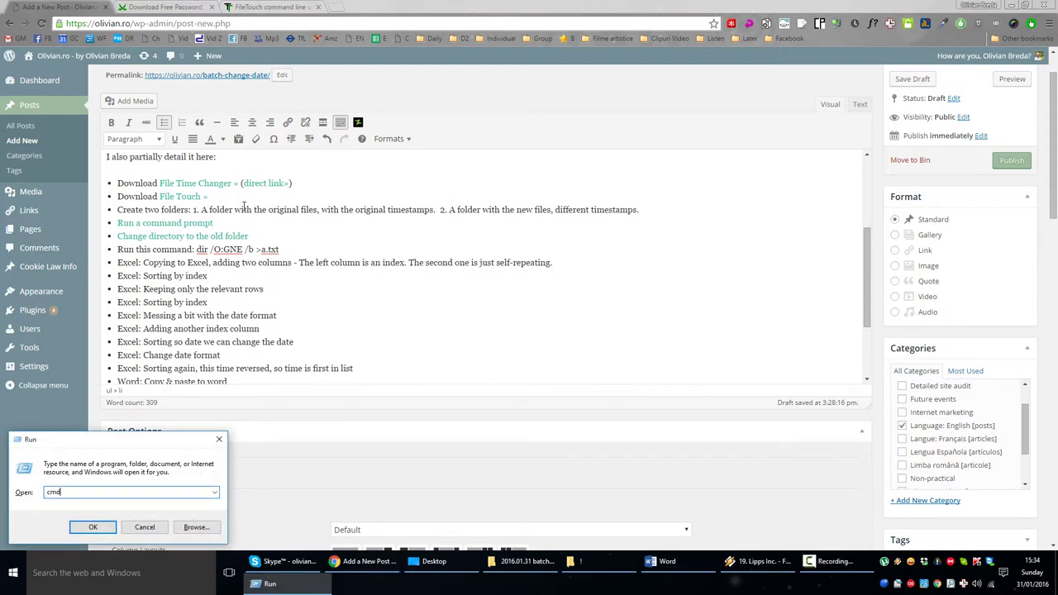
key("Return")
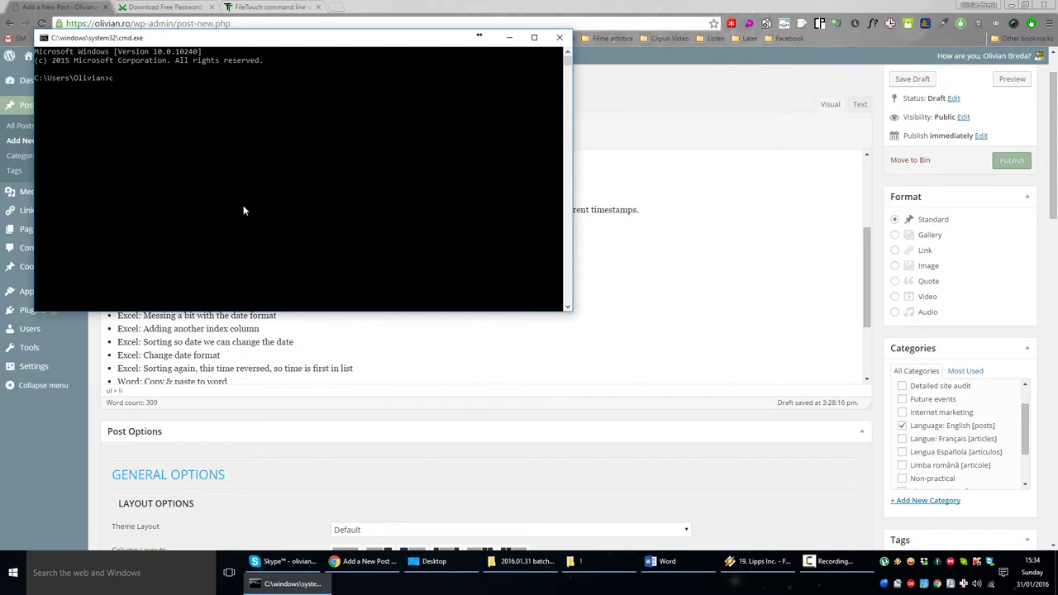
Change the Command Prompt directory to C:\!\OLD and list its files with dir.
type("cd /?")
type("\\!")
key("Return")
type("cd old")
key("Return")
type("dir")
key("Return")
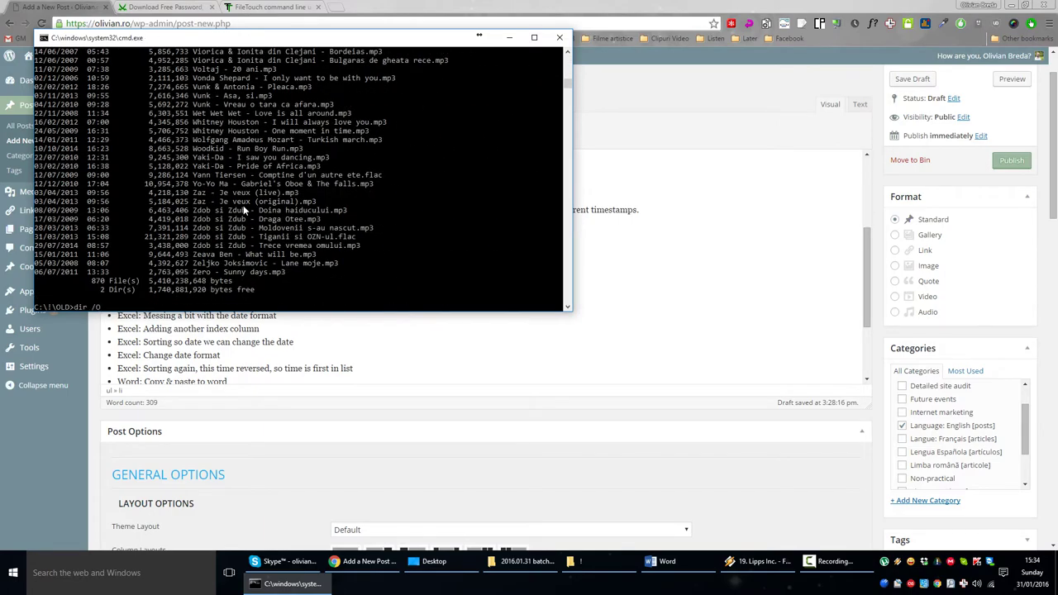
List the OLD folder's files sorted with dir /O:GNE, and again in bare format by adding /b.
type("G:")
type("GNE")
key("Return")
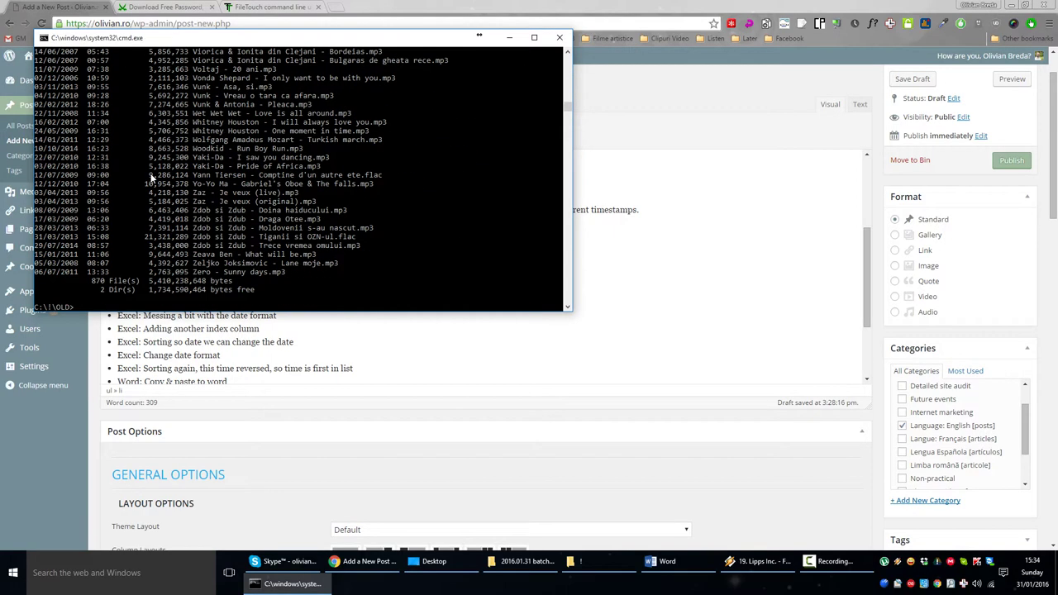
key("Up")
type("/b")
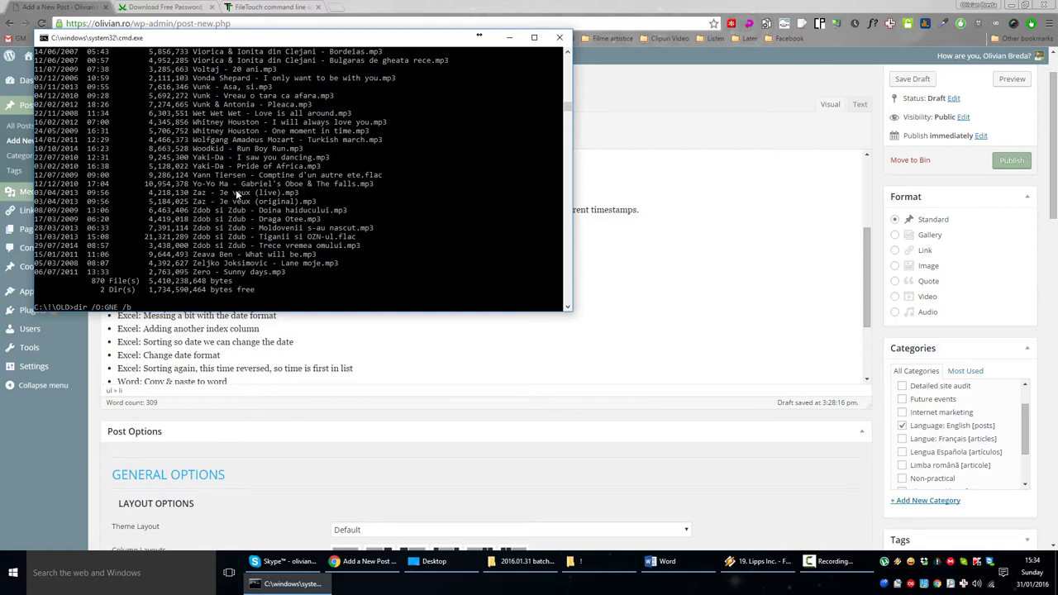
key("Return")
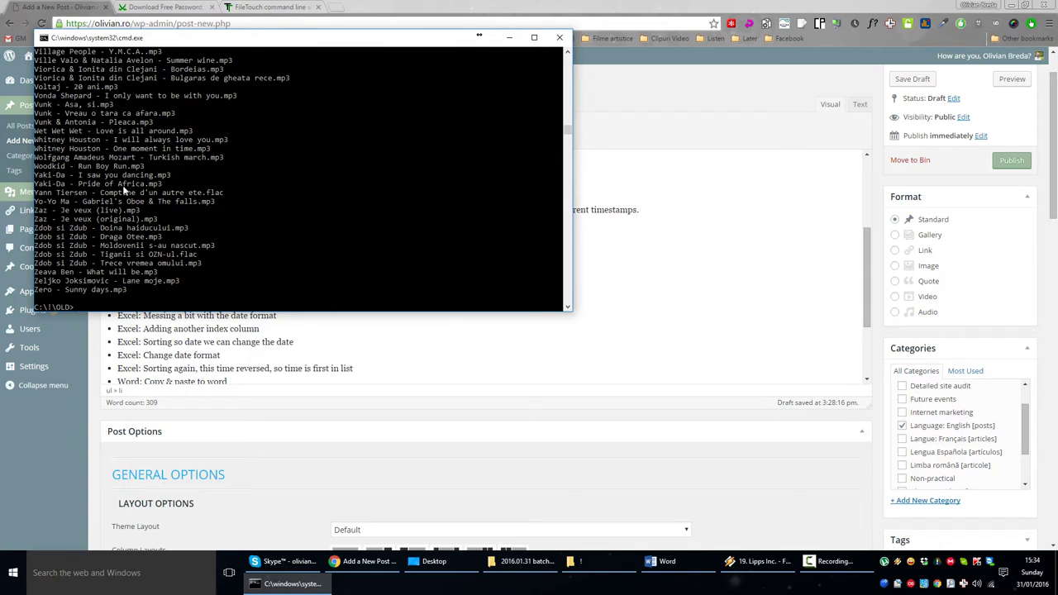
Save the sorted bare file listing to a text file with dir /O:GNE /b >output.txt.
key("Up")
type(">")
type("output.txt")
key("Return")
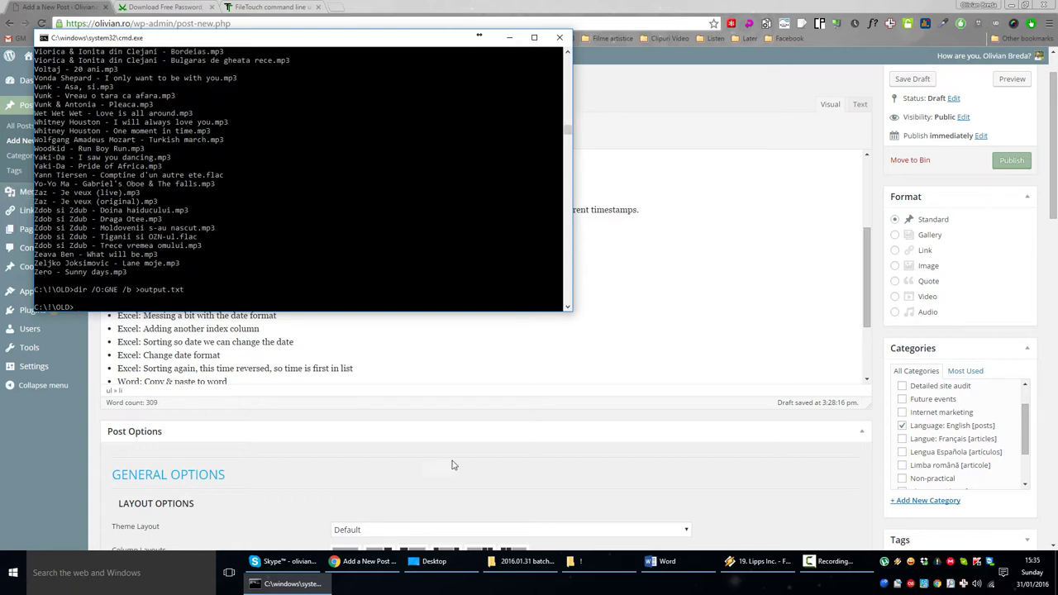
Open output.txt from the OLD folder in Notepad.
left_click(576, 561)
key("Up")
key("Up")
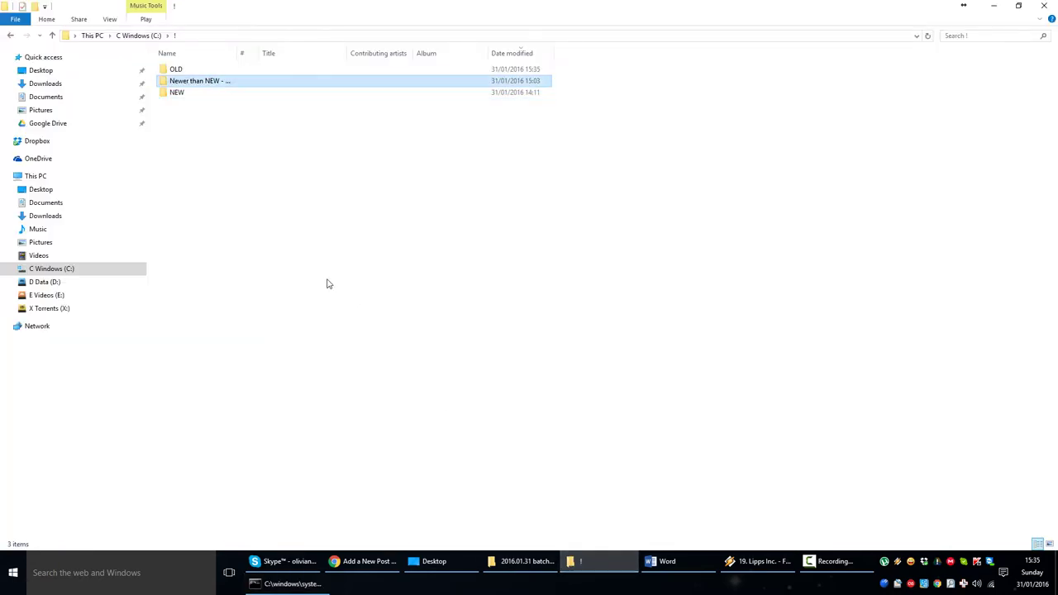
key("Return")
key("End")
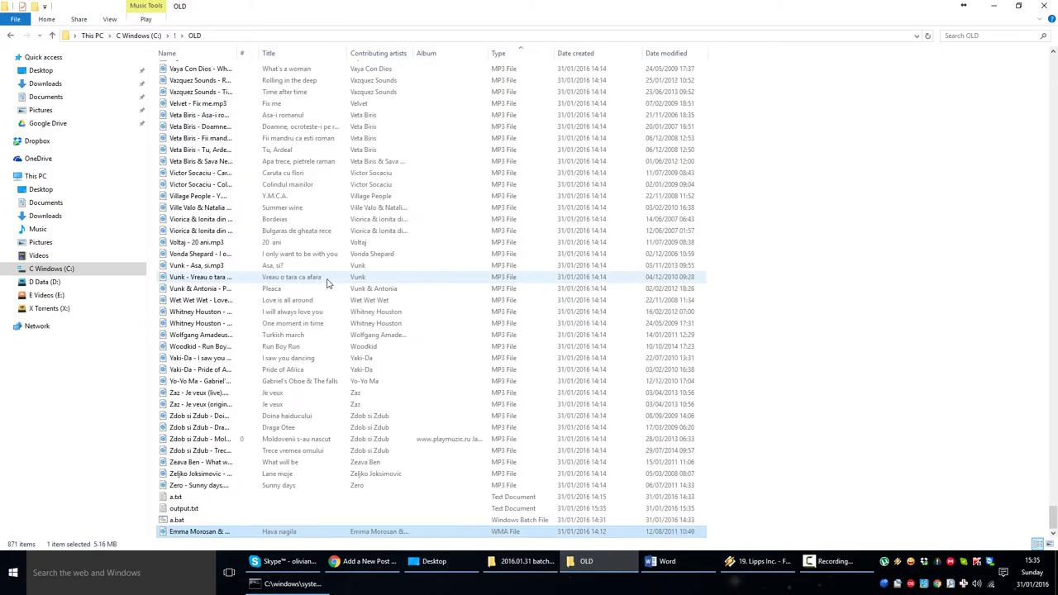
key("Up")
key("Up")
key("Return")
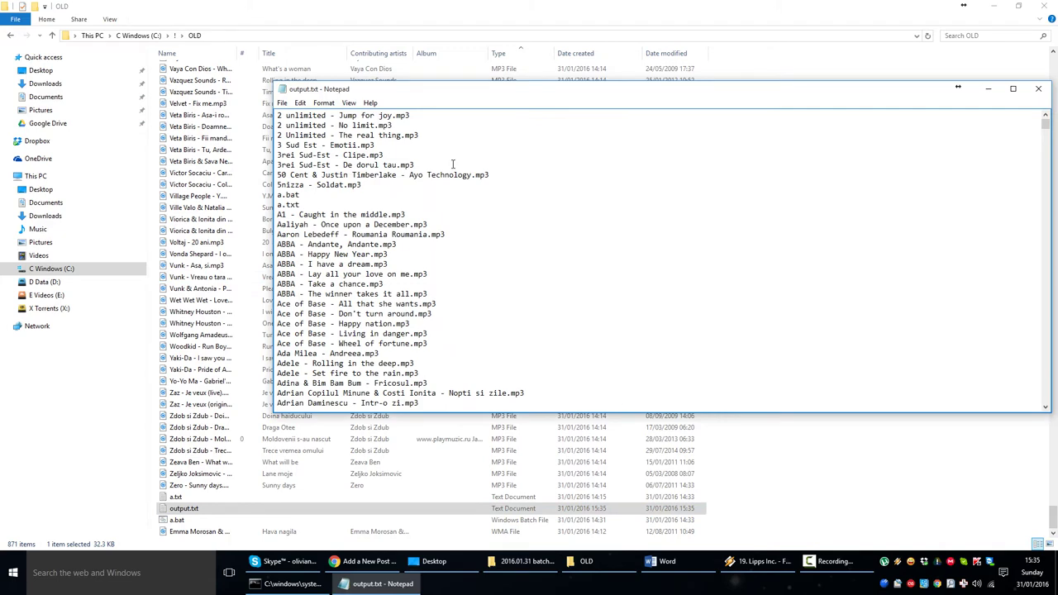
Examine the list of music file names in output.txt and close the file.
key("shift+Down")
key("shift+Down")
key("shift+Down")
key("shift+Down")
key("shift+Down")
key("shift+Down")
key("shift+Down")
key("shift+Down")
key("shift+Down")
key("End")
double_click(383, 89)
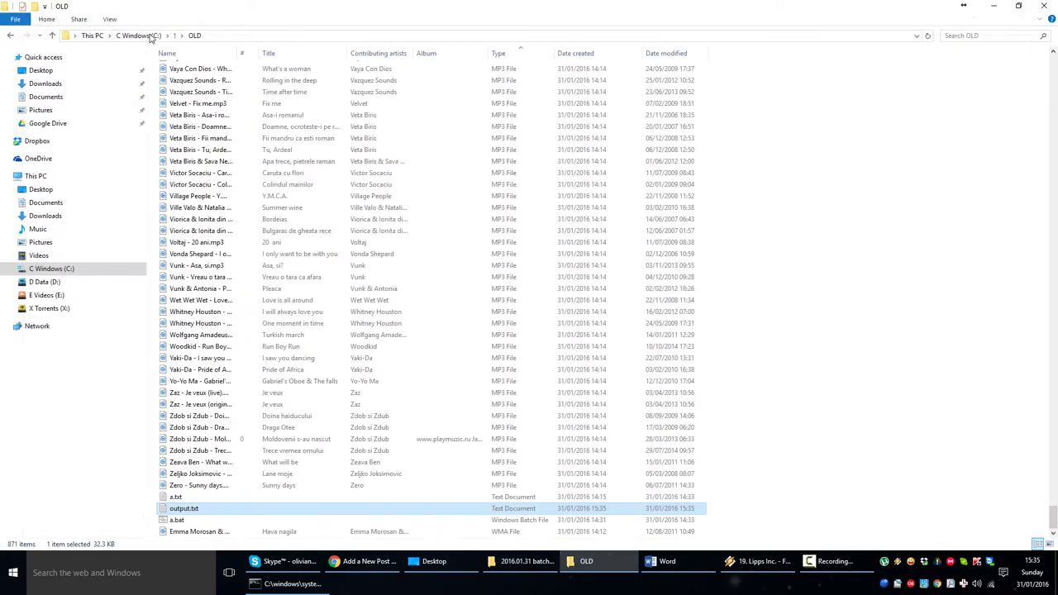
Check the command list in the Chrome draft post, and open Starting up.txt from the STEP 1 folder.
key("alt+Tab")
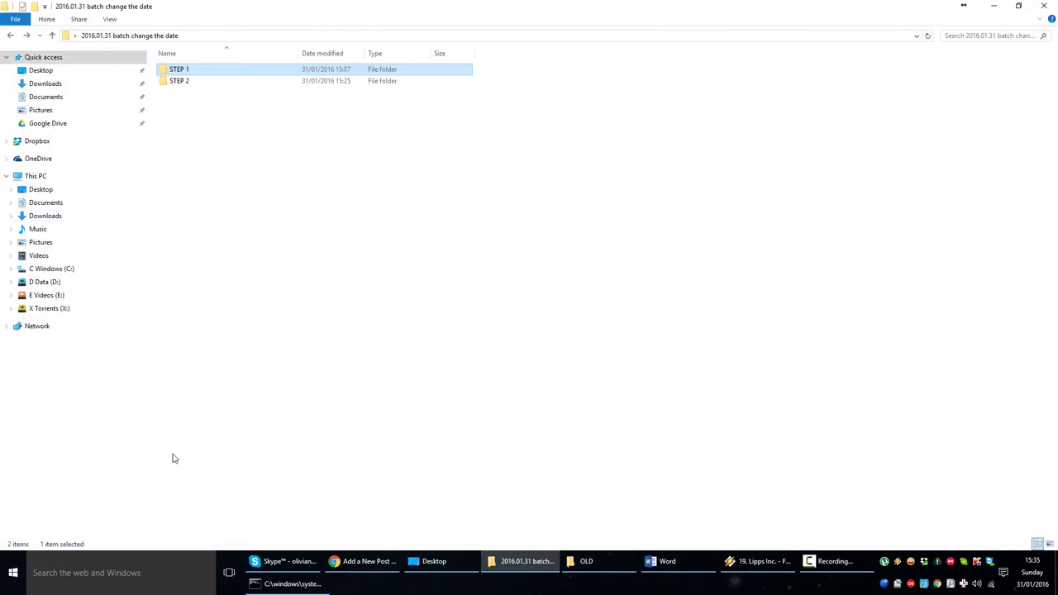
left_click(364, 561)
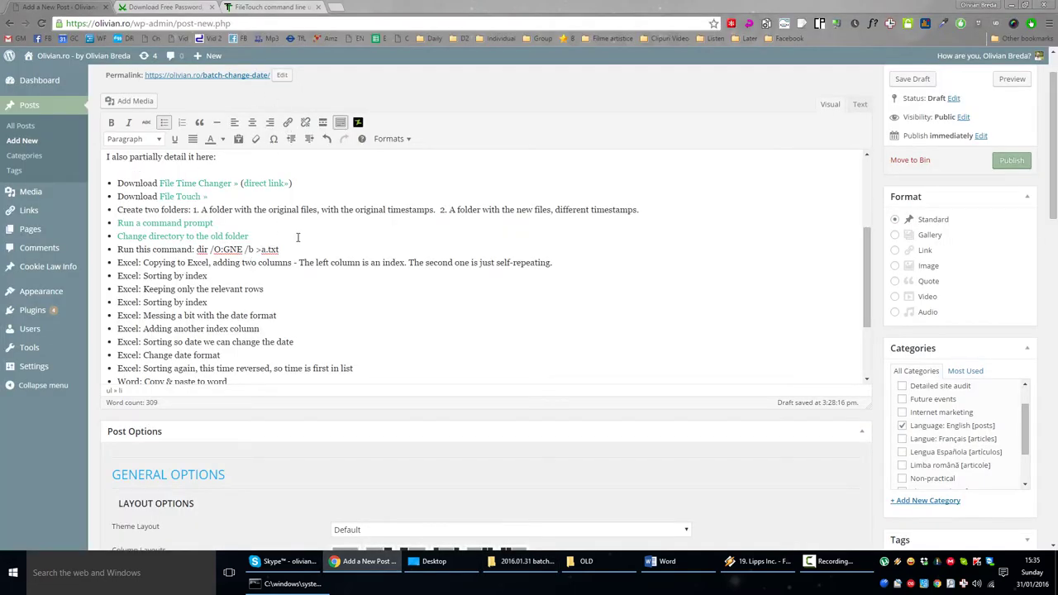
key("alt+Tab")
double_click(184, 69)
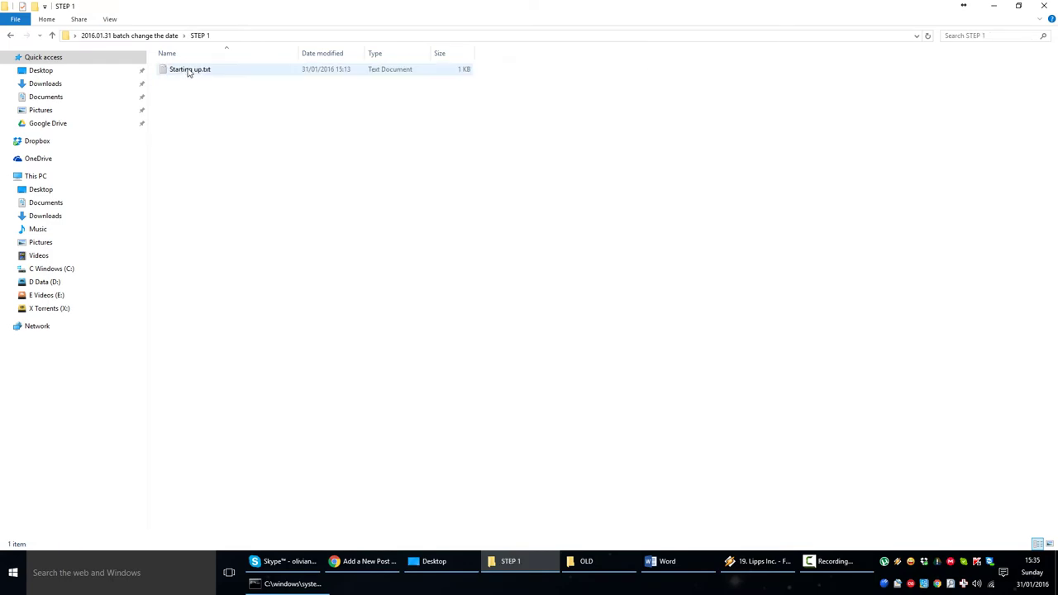
double_click(189, 71)
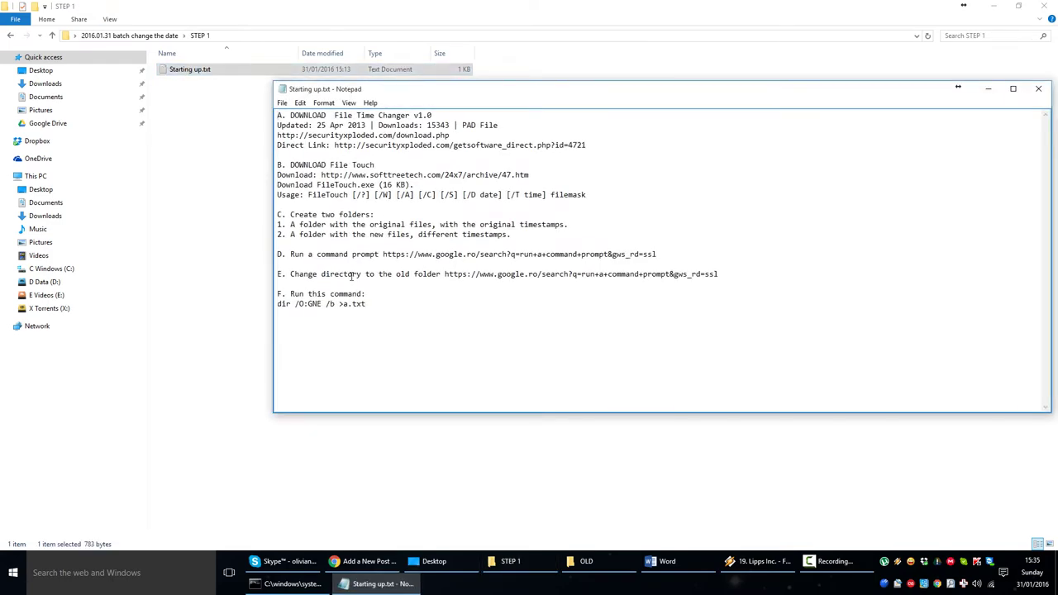
Close Starting up.txt and open the step 1 workbook, "copying to excel, adding two columns", from the STEP 2 folder.
key("alt+F4")
key("BackSpace")
key("Down")
key("Return")
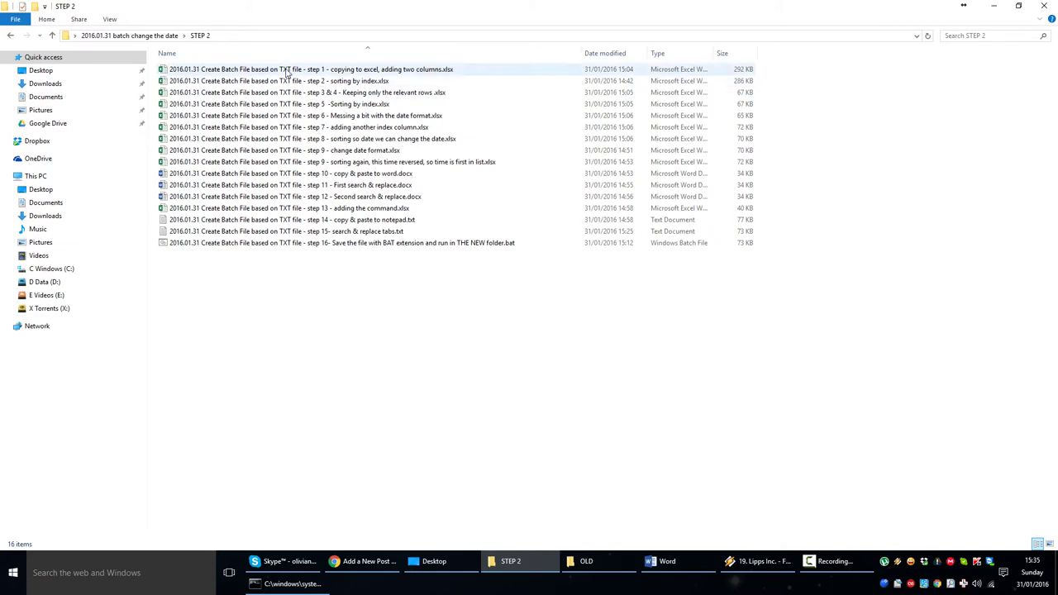
double_click(287, 72)
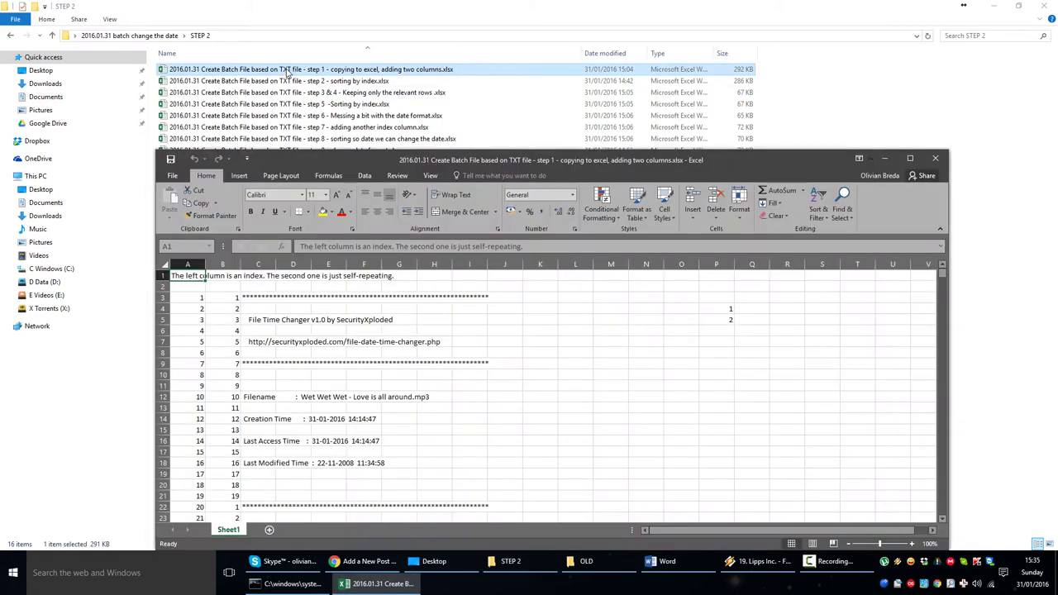
double_click(355, 157)
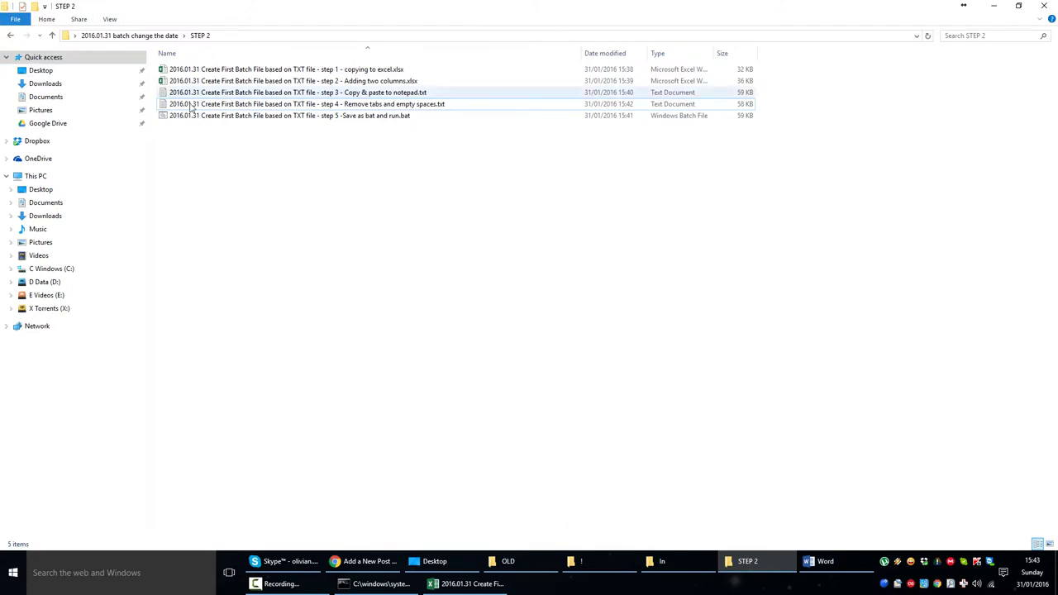
Open the "Create First Batch File" step 1 workbook from STEP 2, look through its file name column and close it.
key("BackSpace")
left_click(178, 69)
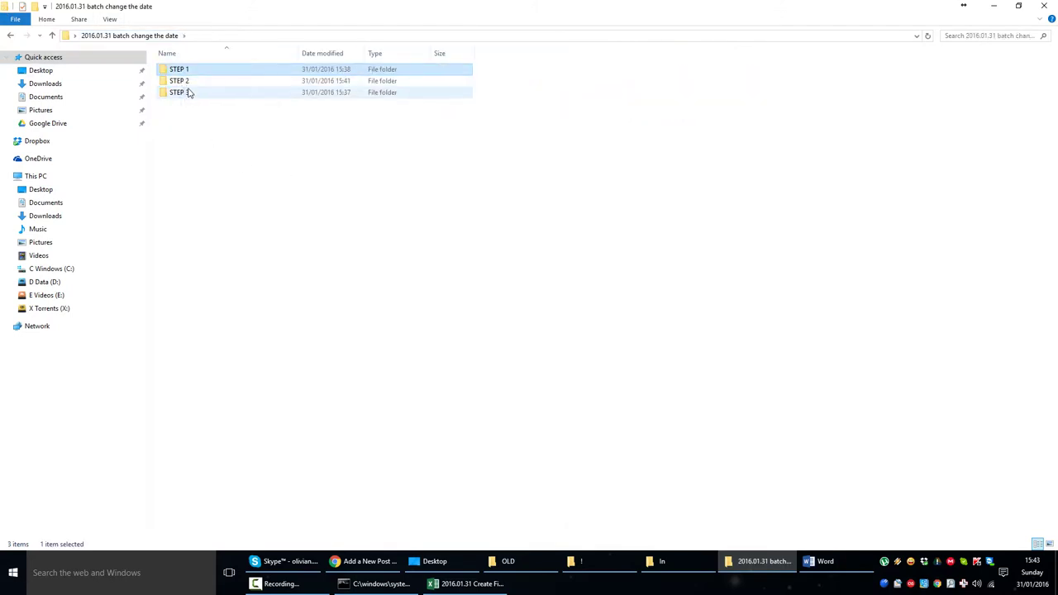
double_click(187, 81)
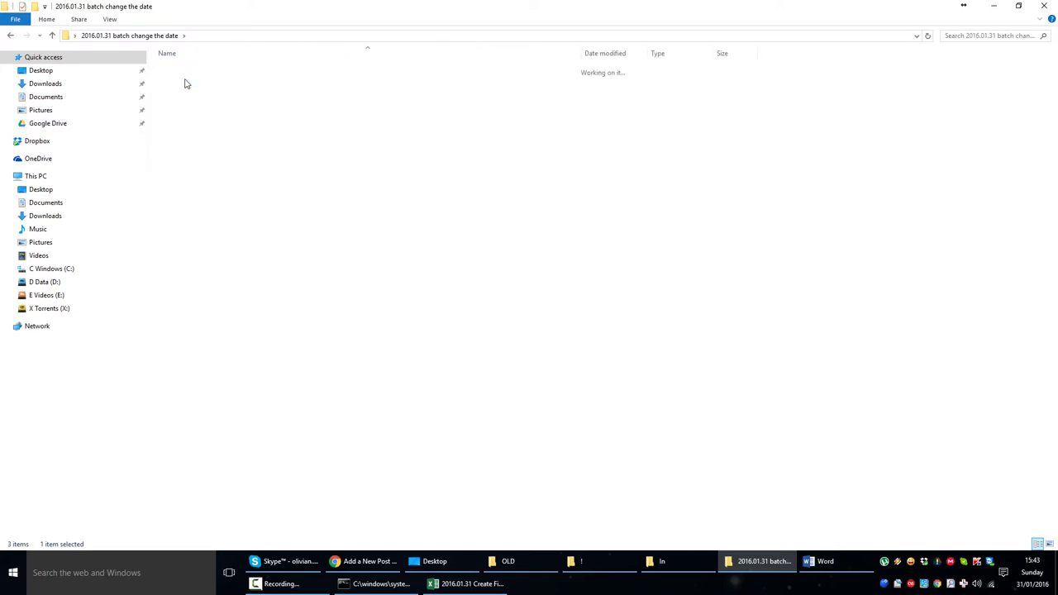
double_click(231, 73)
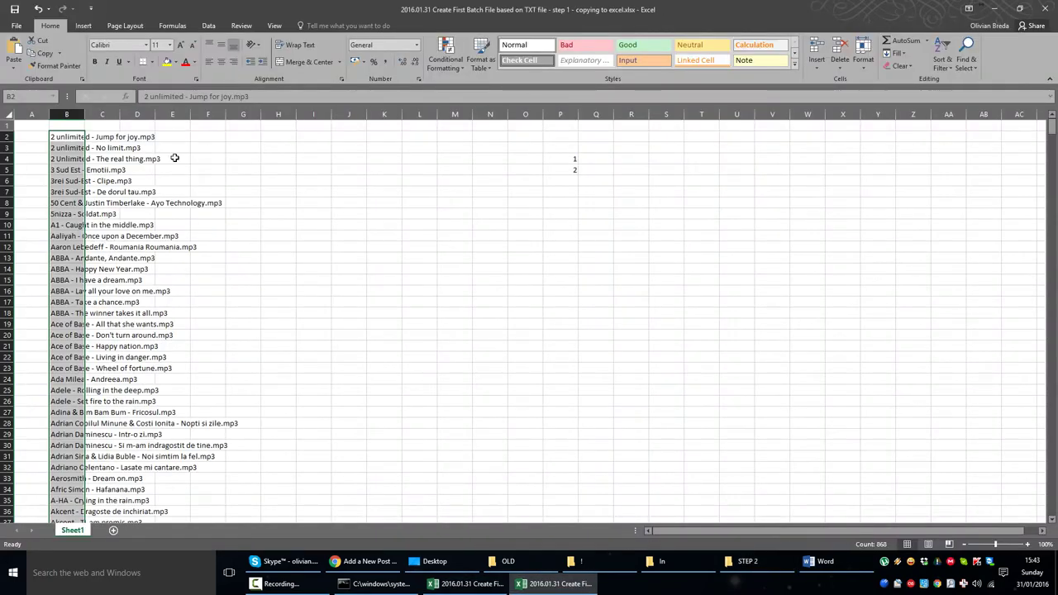
left_click_drag(141, 157, 128, 149)
left_click(62, 139)
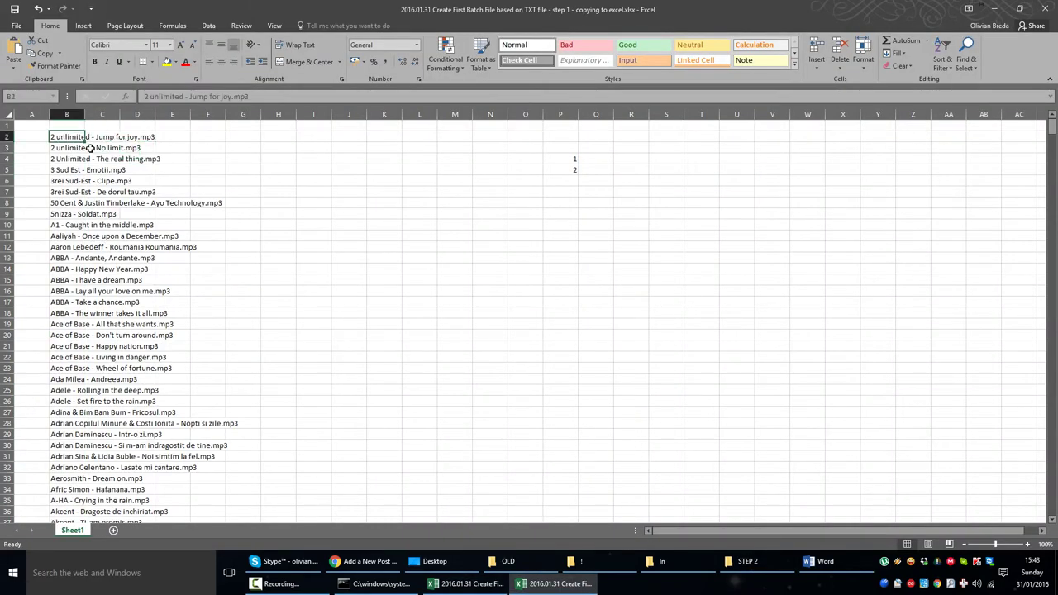
scroll(89, 148, "down", 20)
scroll(89, 148, "up", 20)
key("ctrl+w")
Inspect the command prefix, file name and output suffix columns in the step 2 "Adding two columns" workbook, and close it.
key("alt+Tab")
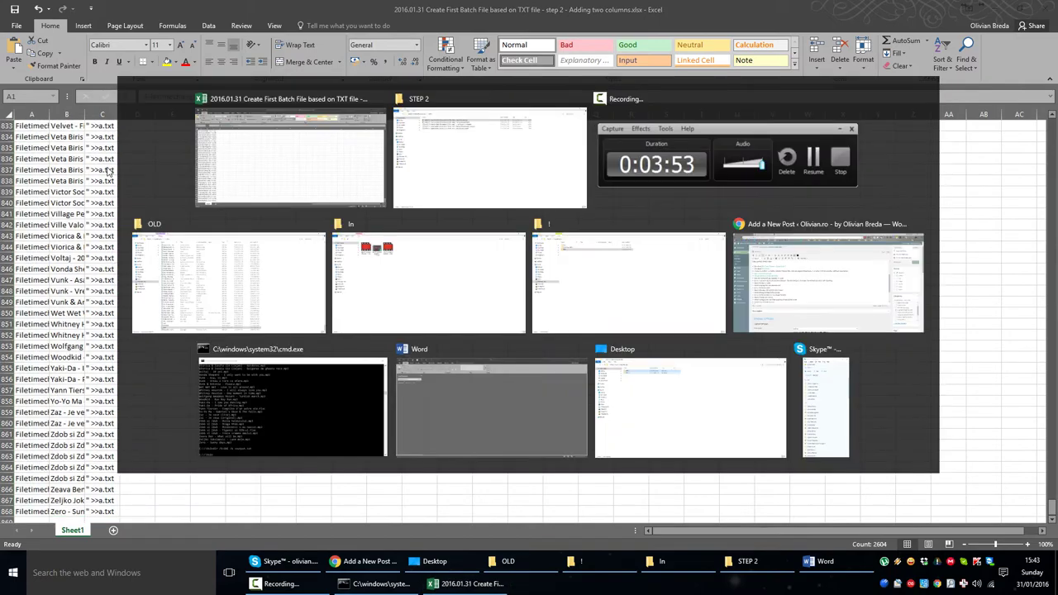
key("alt+Tab")
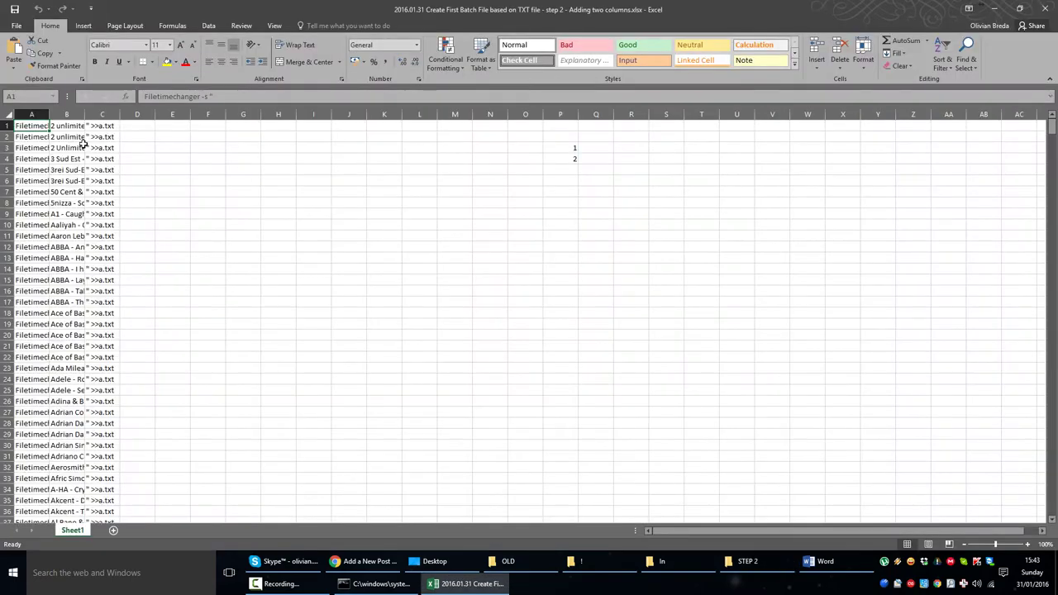
left_click(23, 141)
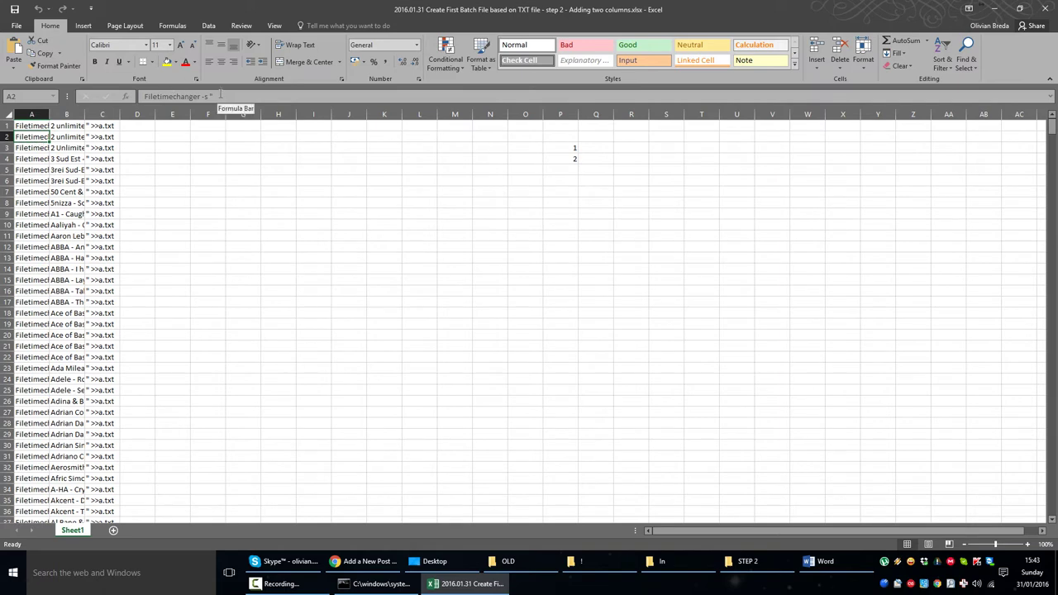
left_click(126, 114)
left_click(109, 125)
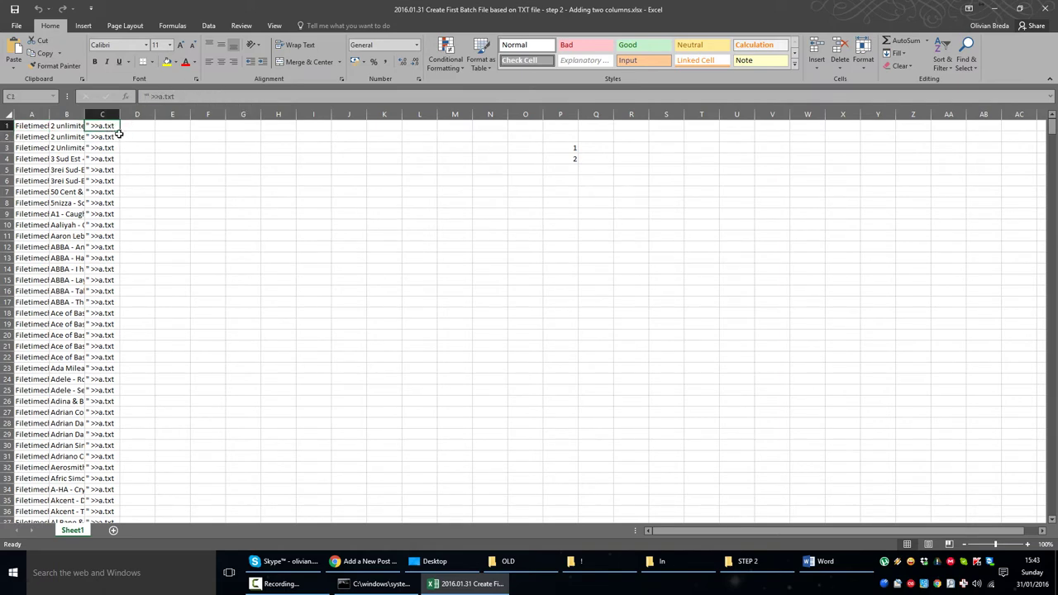
left_click(71, 128)
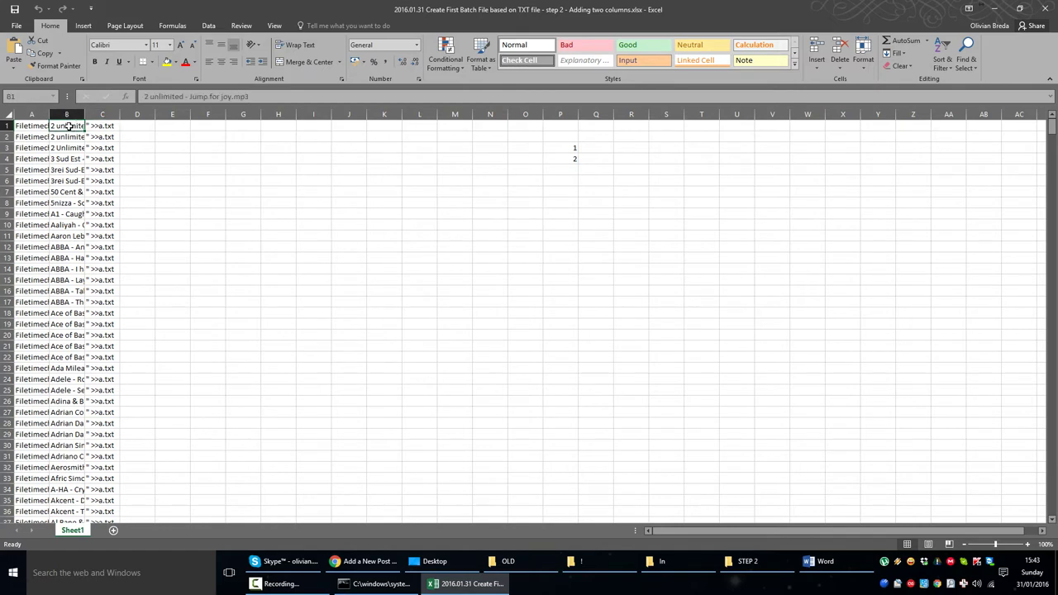
left_click(37, 123)
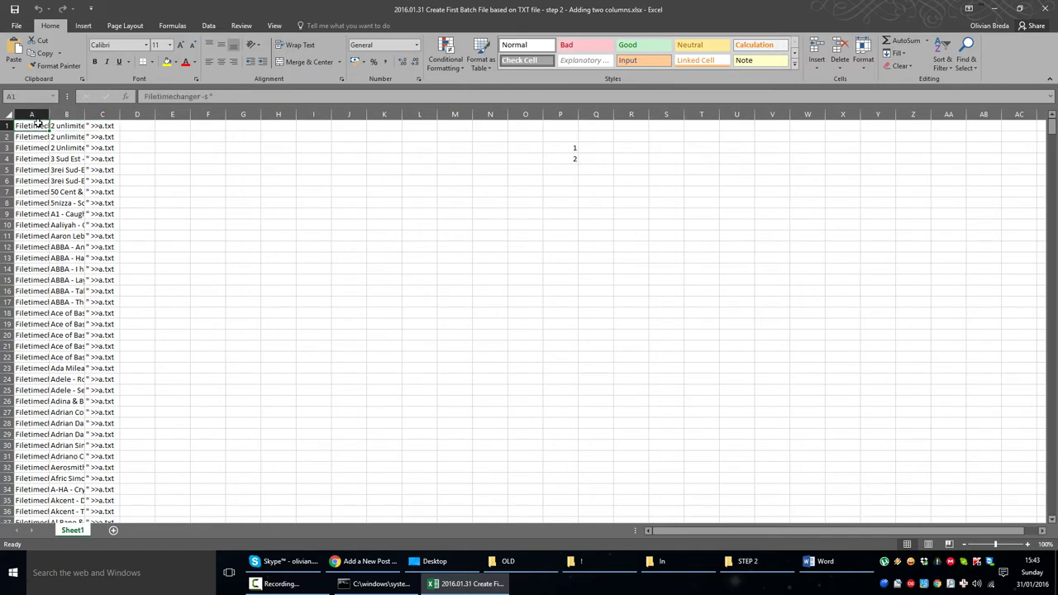
left_click(108, 128)
key("ctrl+w")
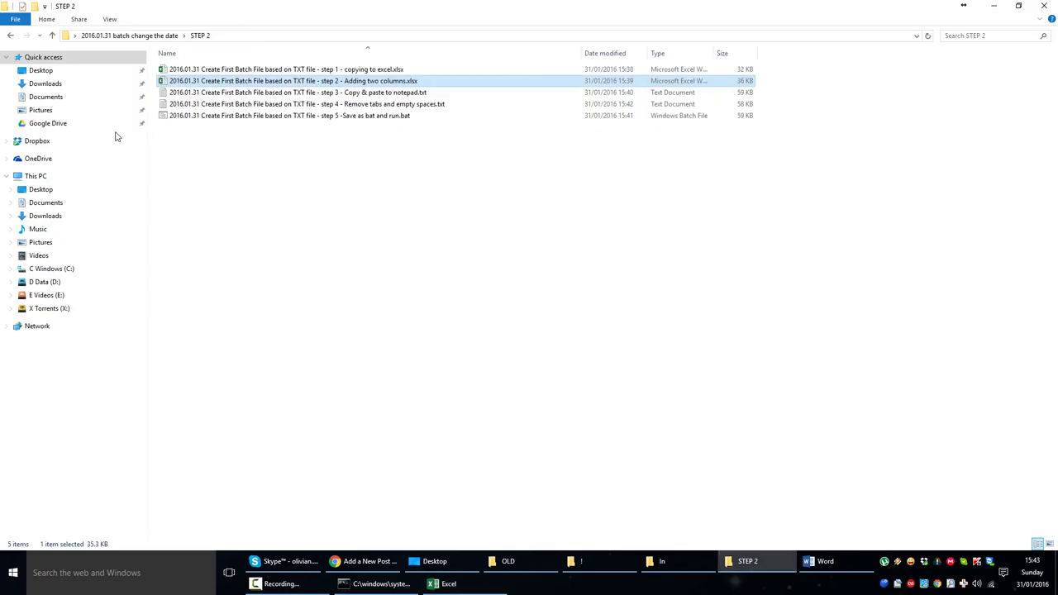
Compare the step 3 and step 4 text files in Notepad, and reopen the step 3 "Copy & paste to notepad.txt" file.
key("alt+Tab")
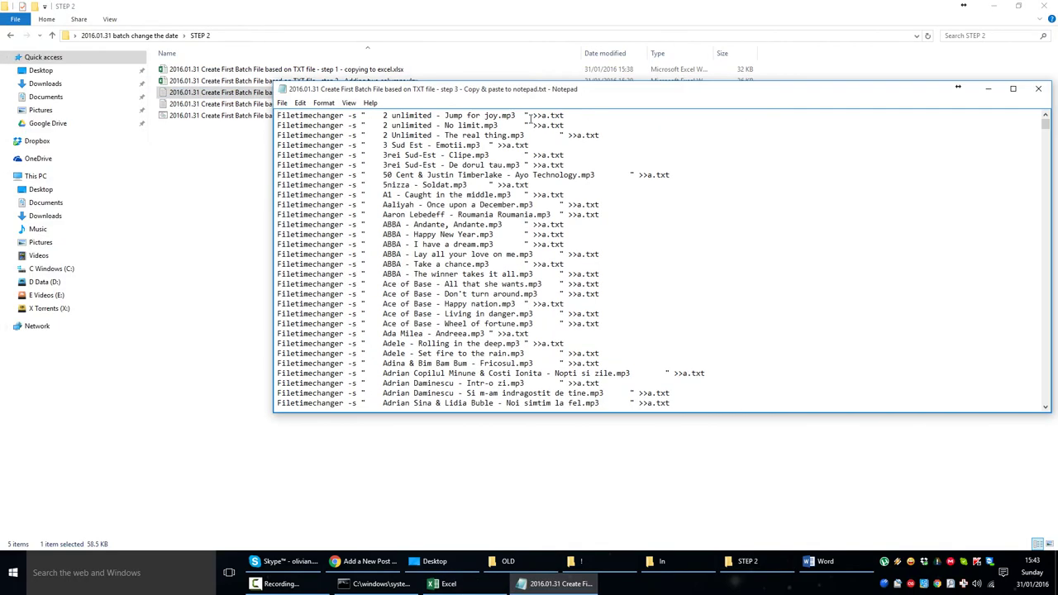
key("alt+F4")
key("Down")
key("Return")
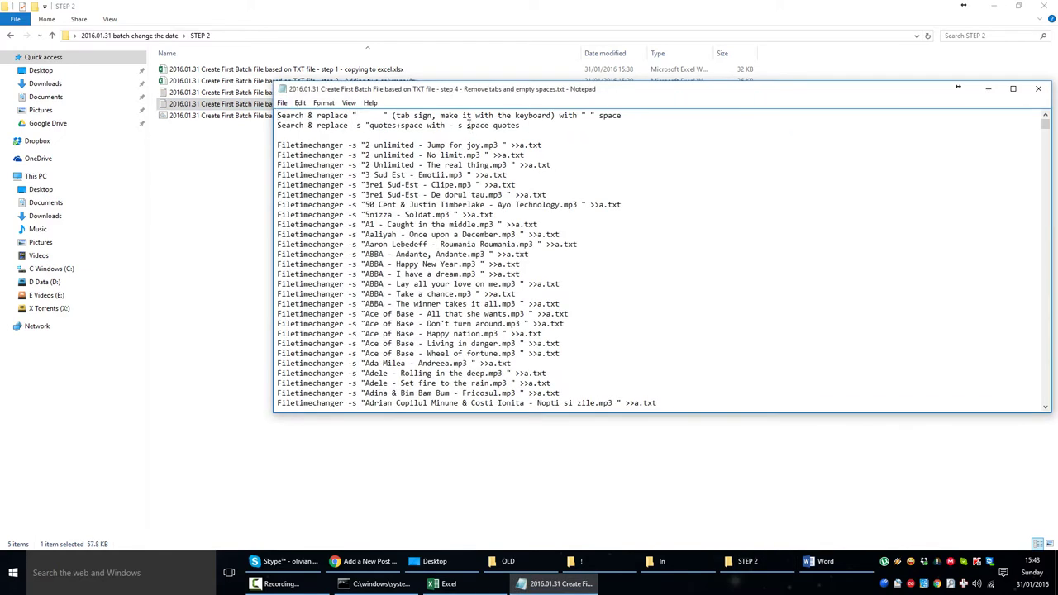
key("alt+F4")
key("Up")
key("Return")
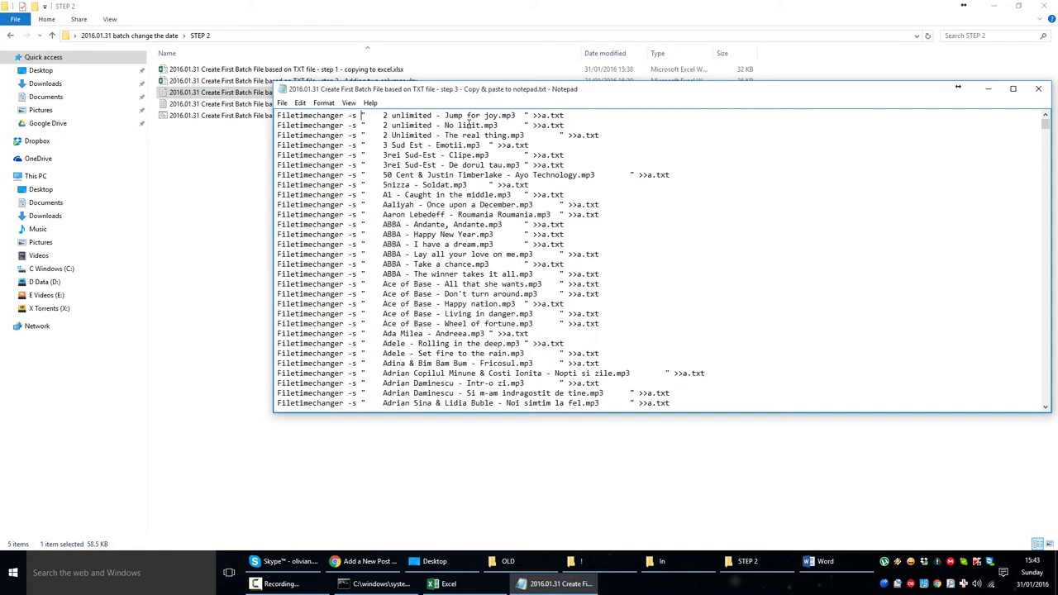
Replace every tab character in the step 3 text file with a single space.
key("shift+Right")
key("ctrl+h")
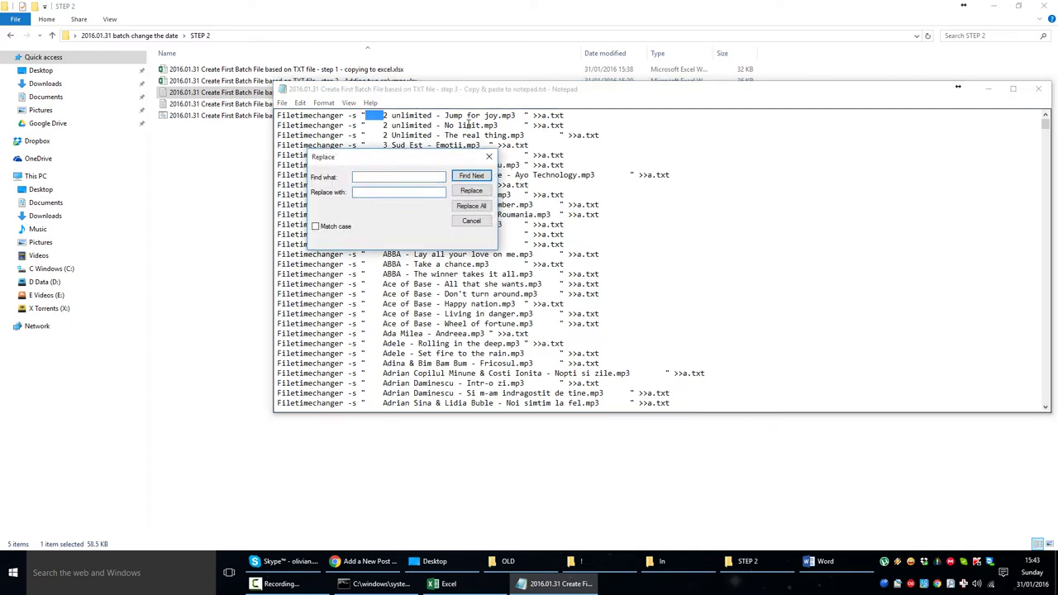
left_click(471, 206)
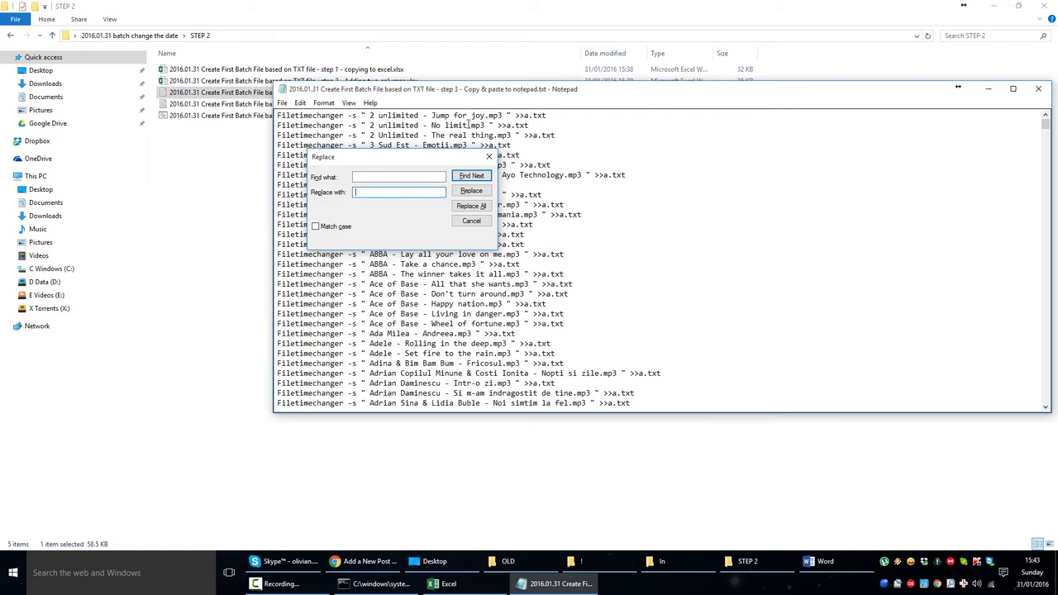
left_click(471, 220)
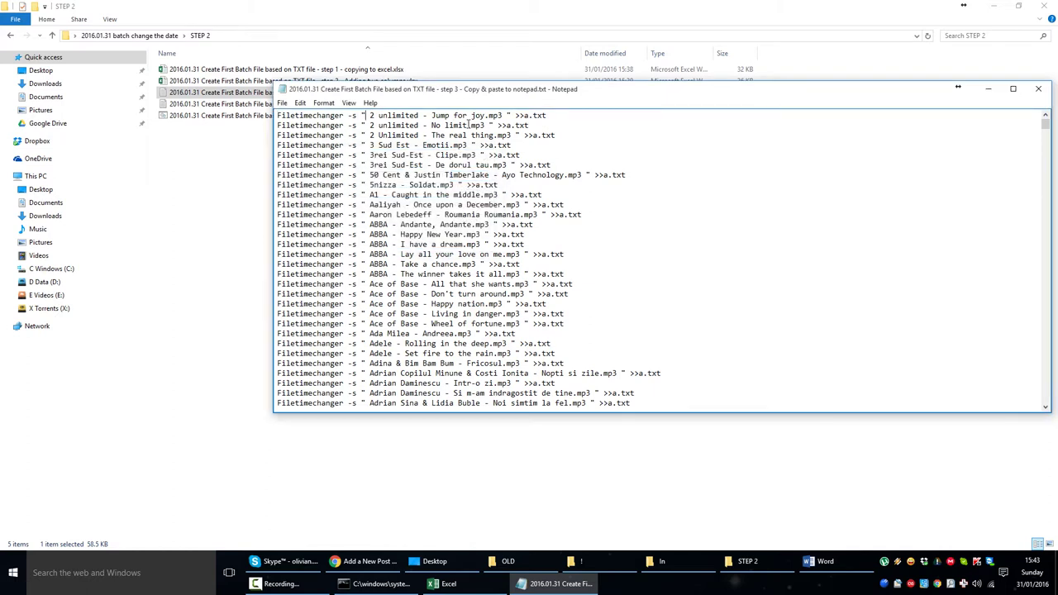
Replace all occurrences of -s " followed by a space with -s " without the trailing space.
key("shift+Left")
key("shift+Left")
key("shift+Left")
key("shift+Left")
key("shift+Left")
key("ctrl+h")
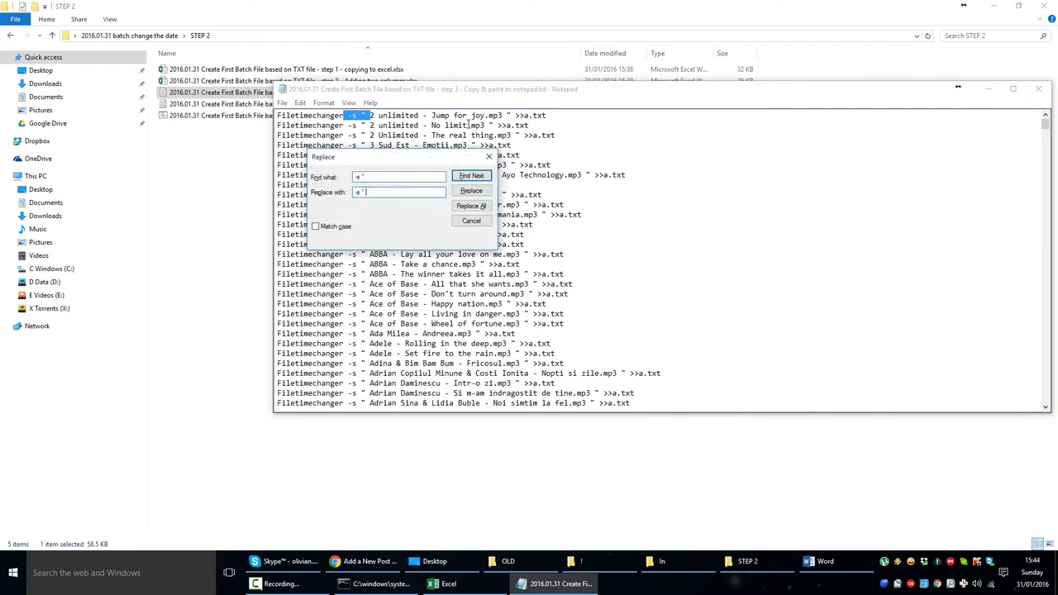
type("-s \"")
key("alt+a")
key("Escape")
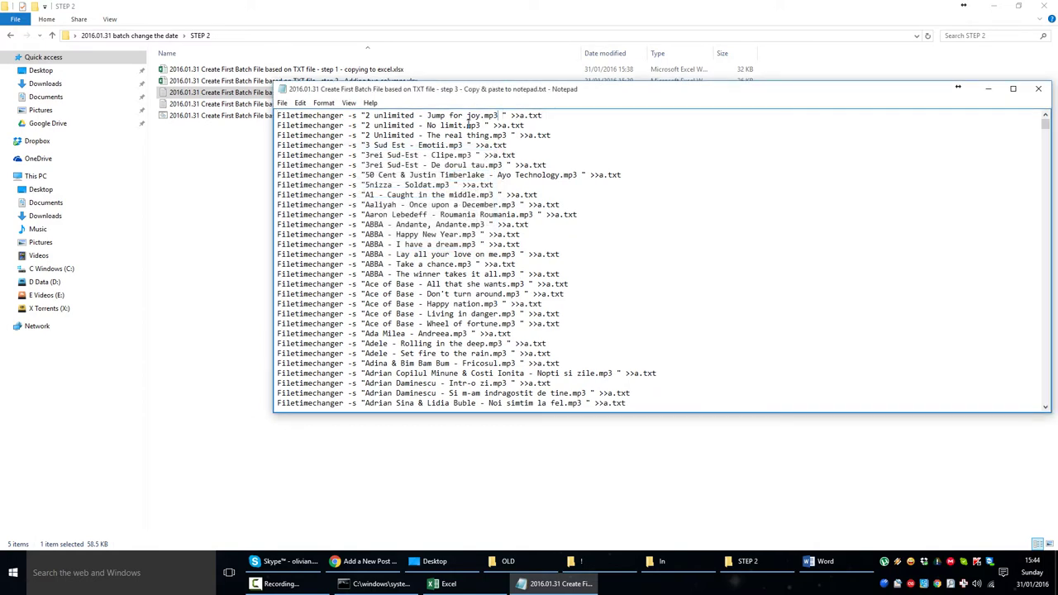
Try replacing every space before a quotation mark with just the quotation mark, and undo the replacements in the file.
key("shift+Right")
key("shift+Right")
key("shift+Right")
key("ctrl+h")
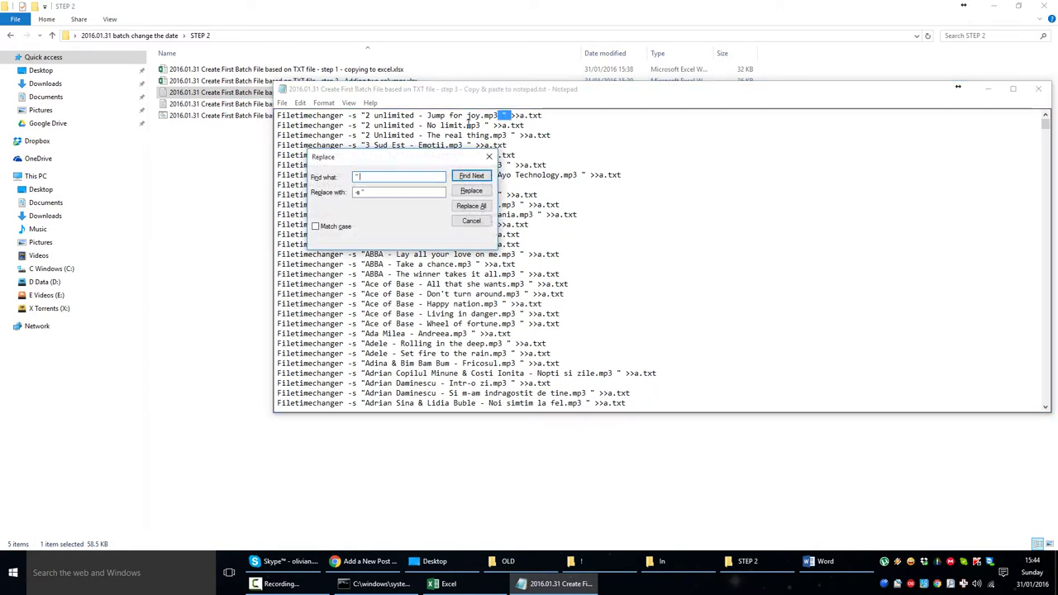
key("Tab")
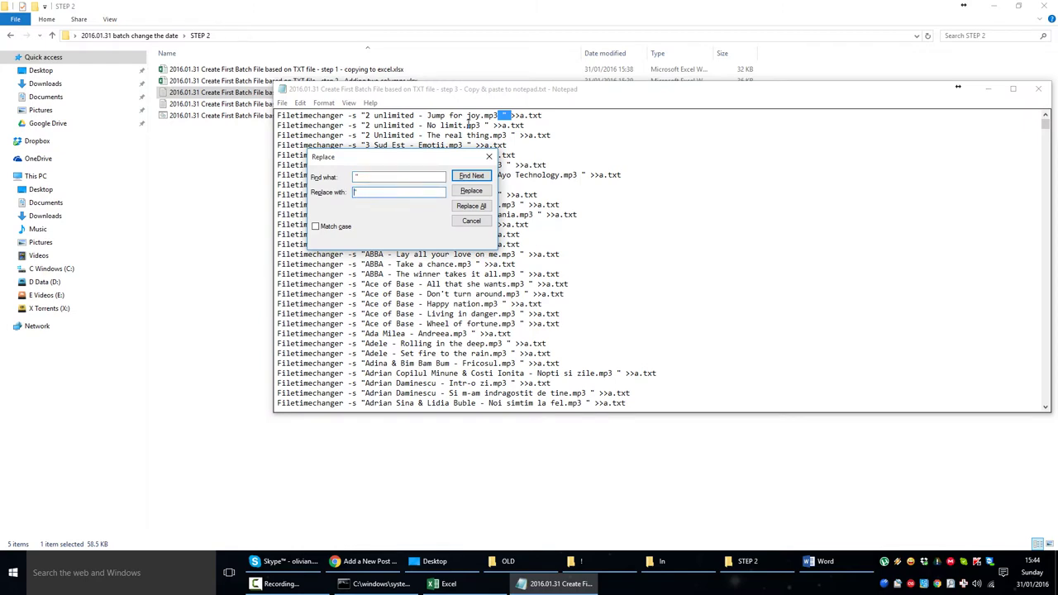
type("\"")
key("alt+a")
key("Escape")
key("ctrl+z")
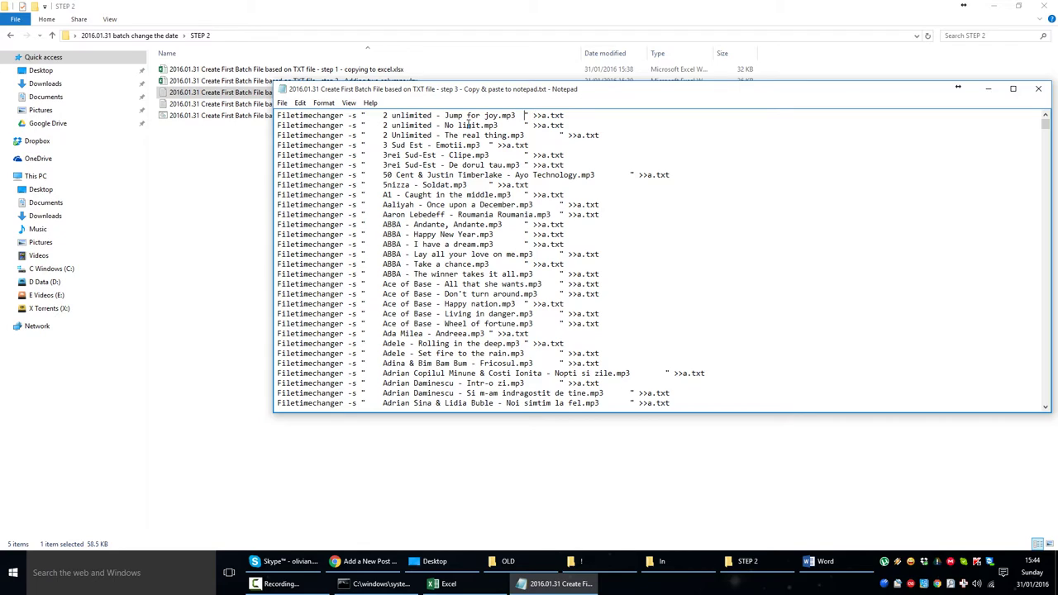
Try removing every tab character from the step 3 text file, and close the file without saving.
key("shift+Left")
key("ctrl+h")
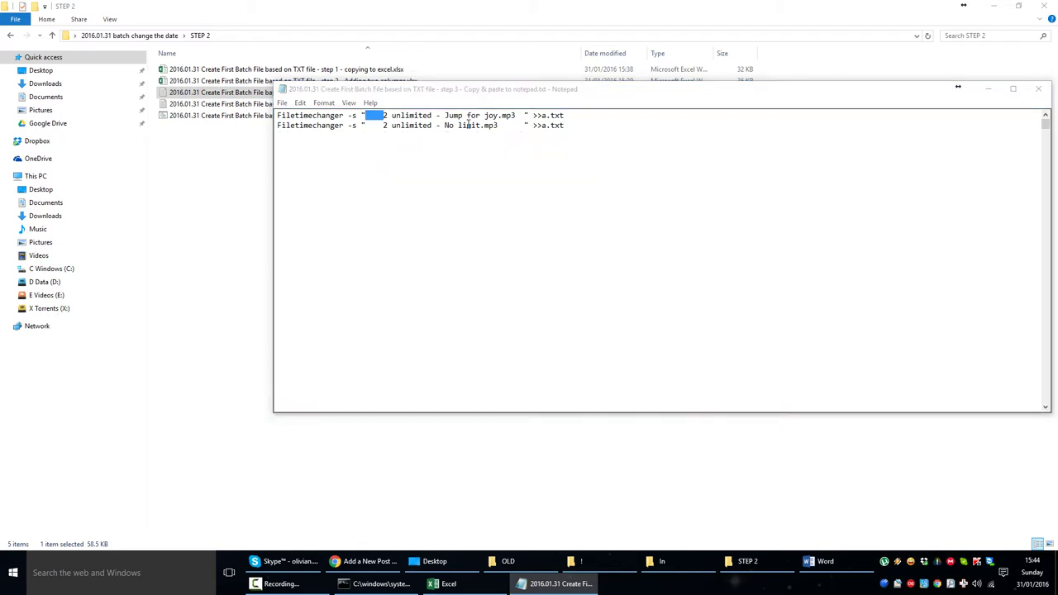
key("Tab")
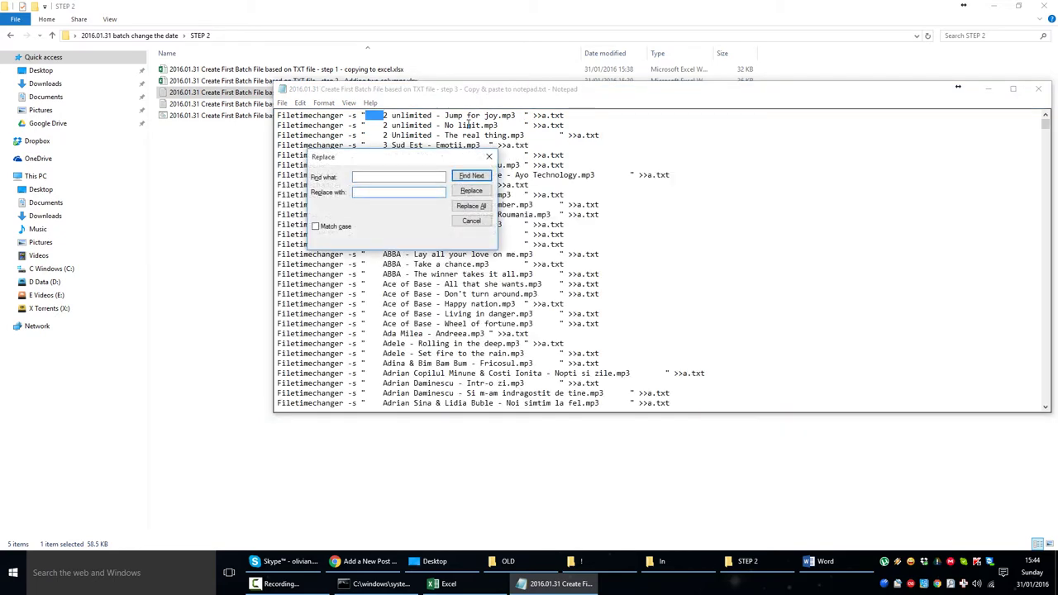
key("alt+a")
key("Escape")
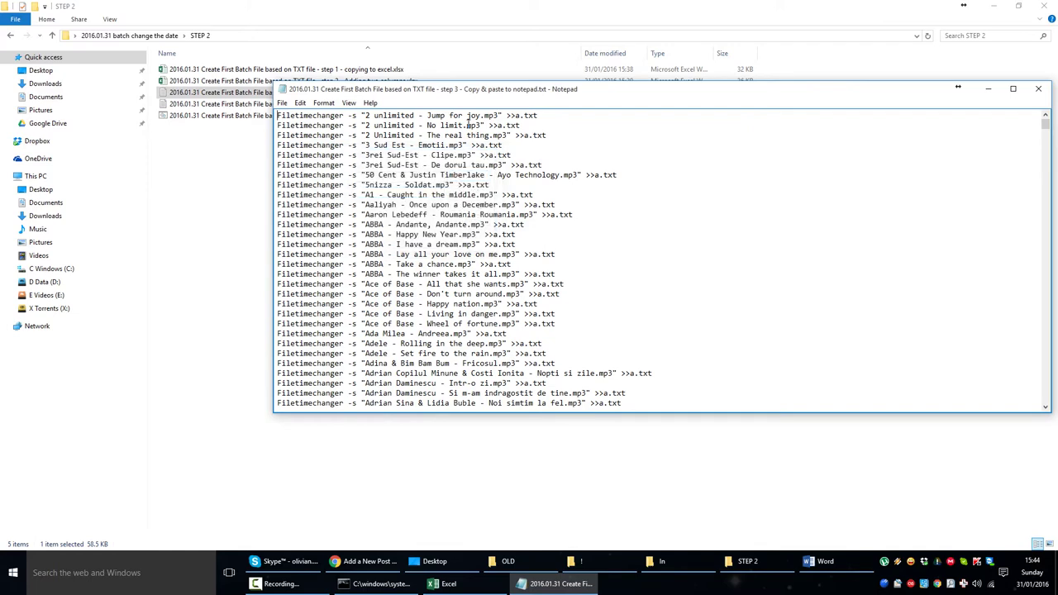
key("alt+F4")
key("n")
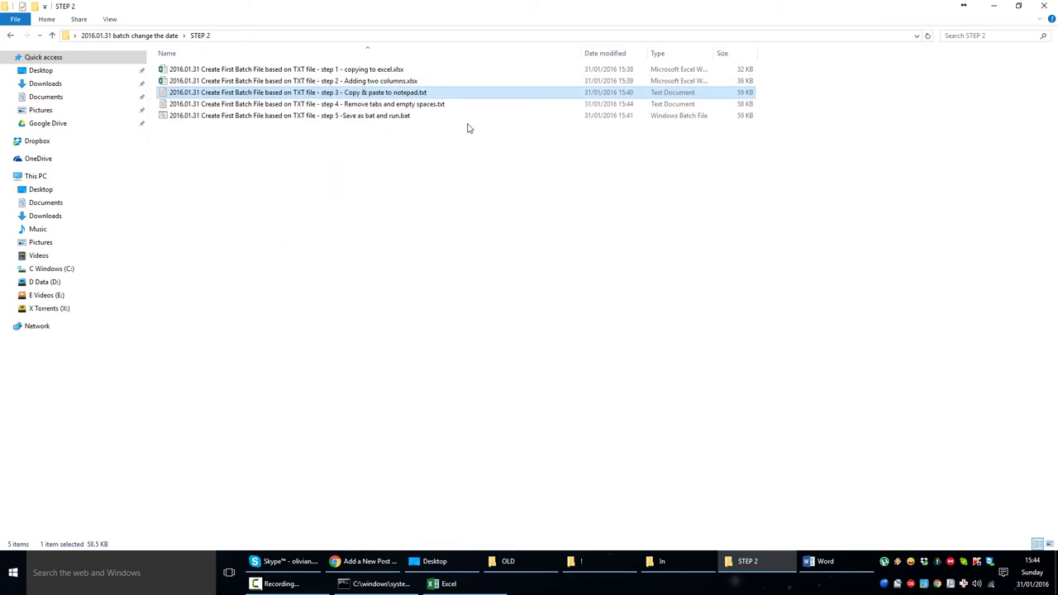
Reopen the step 3 "Copy & paste to notepad.txt" file and replace every tab character with a single space.
key("Return")
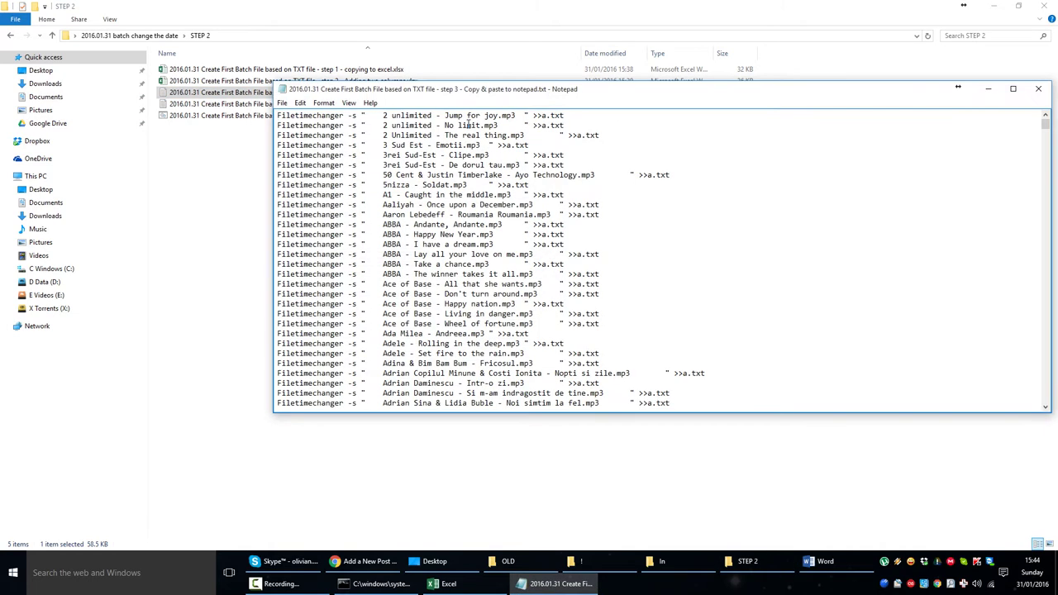
left_click_drag(365, 115, 383, 115)
key("ctrl+h")
key("Tab")
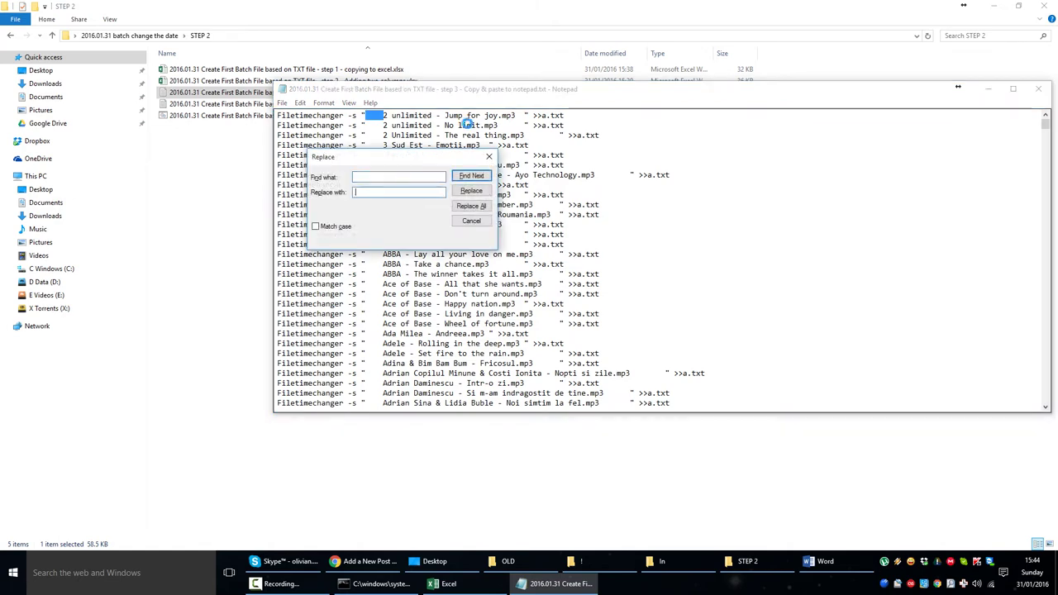
key("alt+a")
key("Escape")
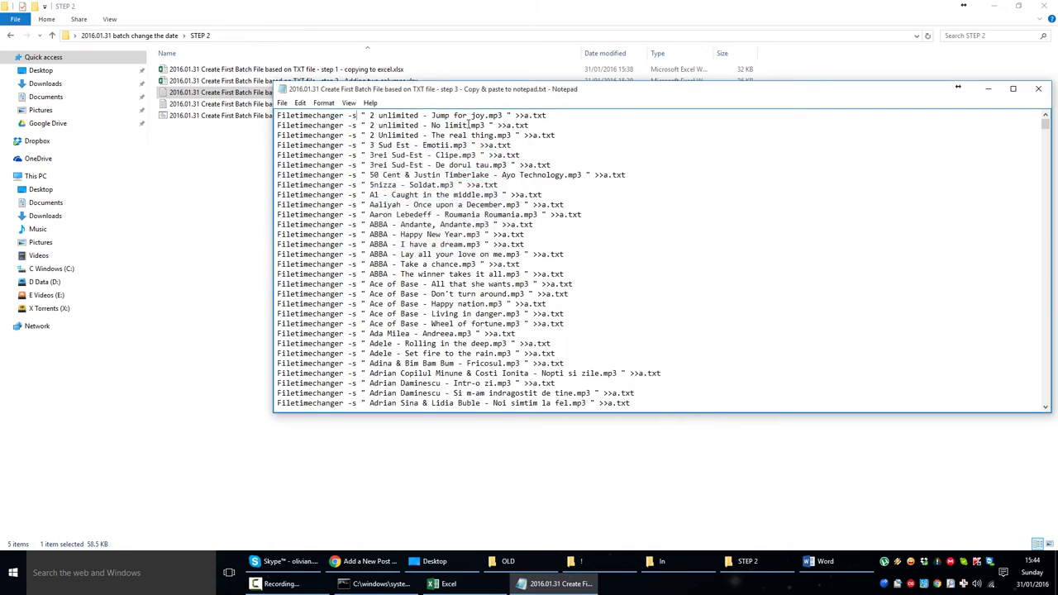
key("shift+Right")
key("shift+Right")
key("shift+Right")
key("ctrl+h")
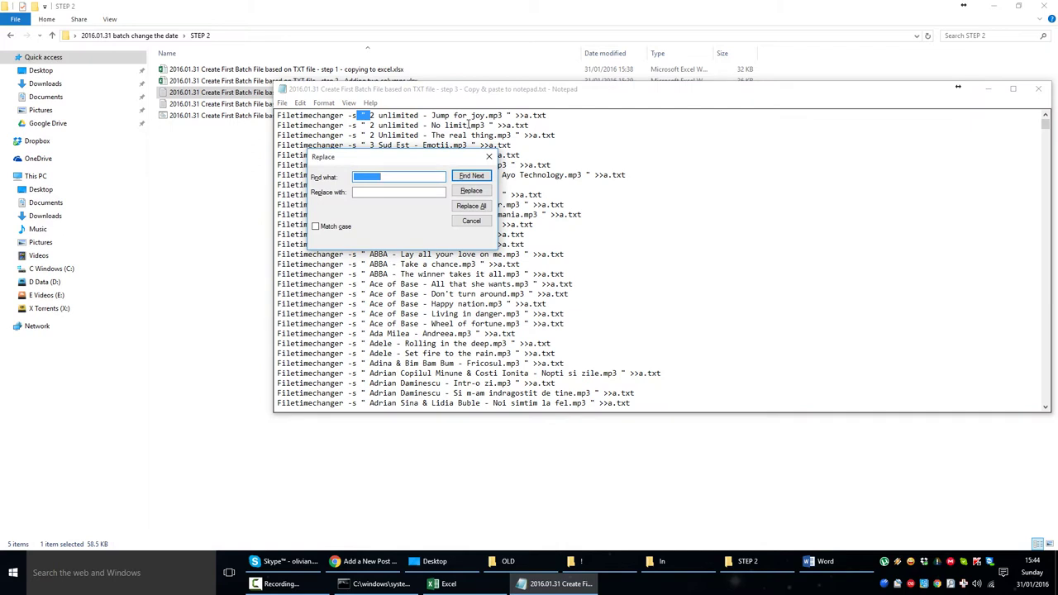
key("Escape")
key("End")
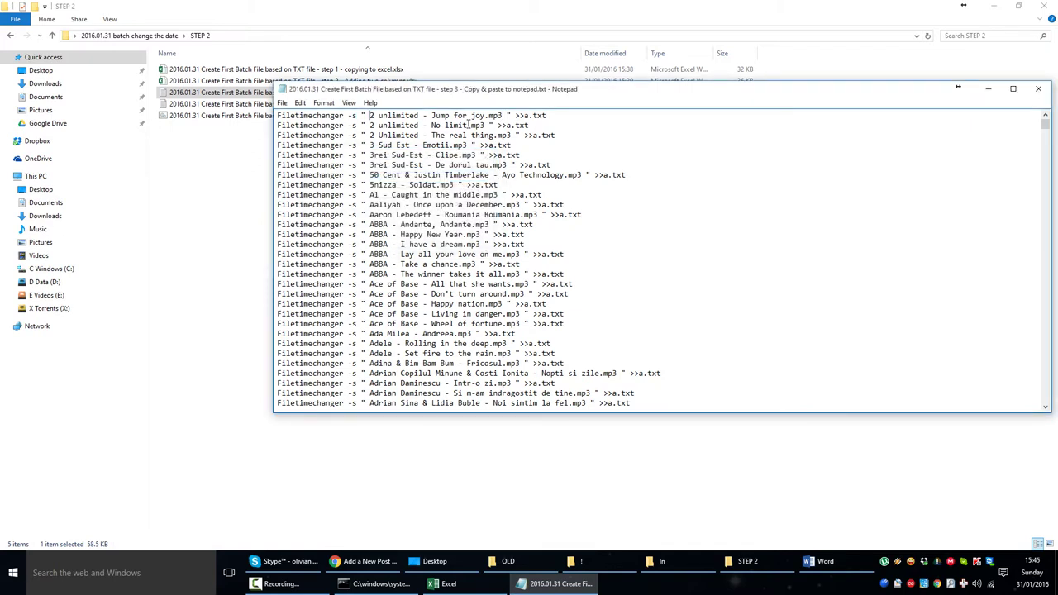
Replace every -s " that is followed by a space with -s " without the trailing space.
key("shift+Left")
key("shift+Left")
key("shift+Left")
key("shift+Left")
key("shift+Left")
key("shift+Left")
key("ctrl+h")
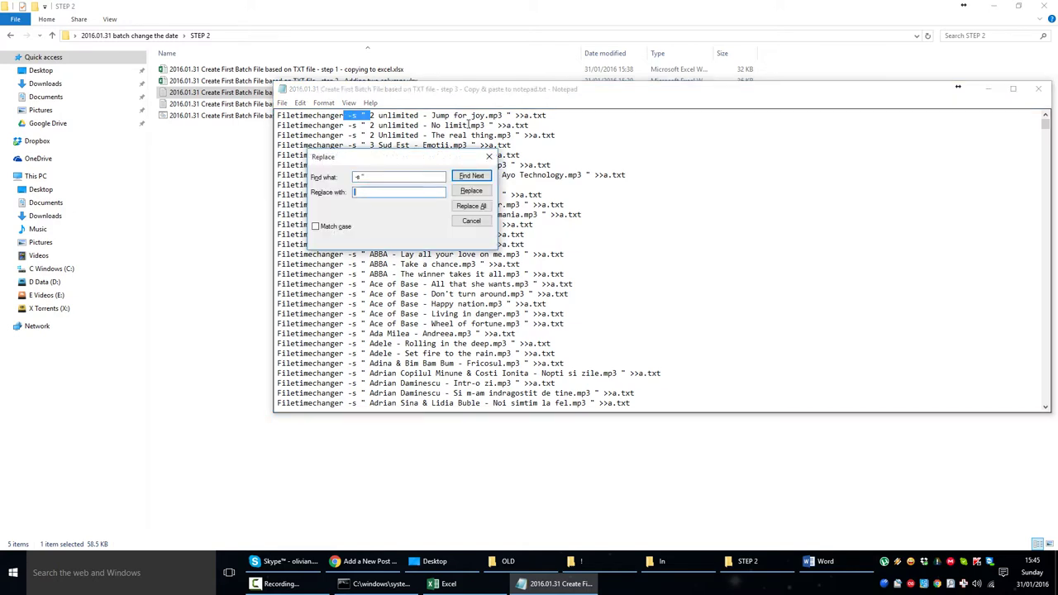
key("Tab")
type("-s \"")
key("alt+a")
key("Escape")
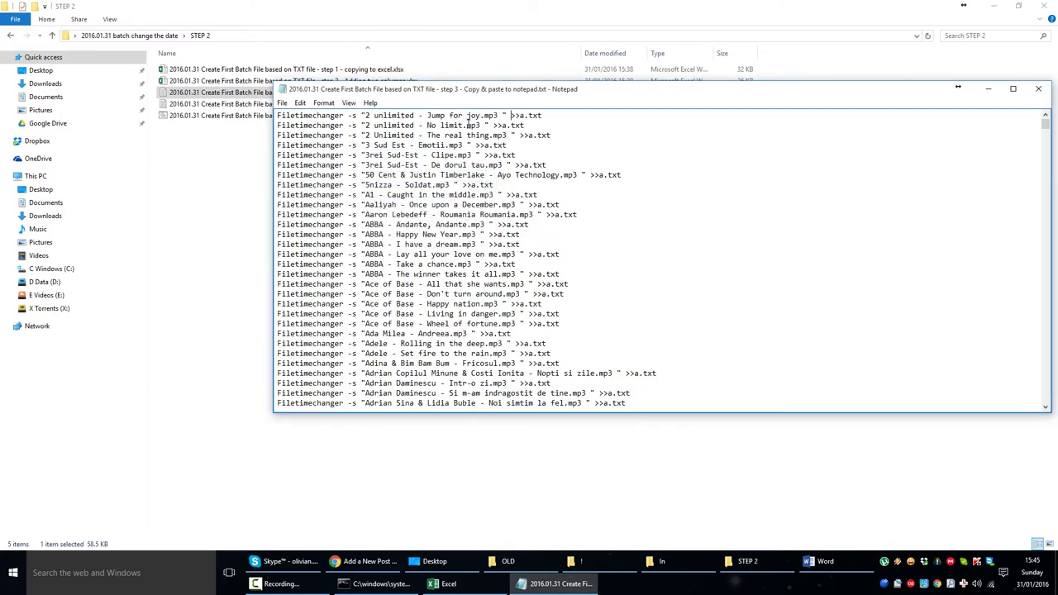
Replace every quotation mark that has a space on both sides with a quotation mark followed by one space.
key("shift+Right")
key("shift+Right")
key("shift+Right")
key("ctrl+h")
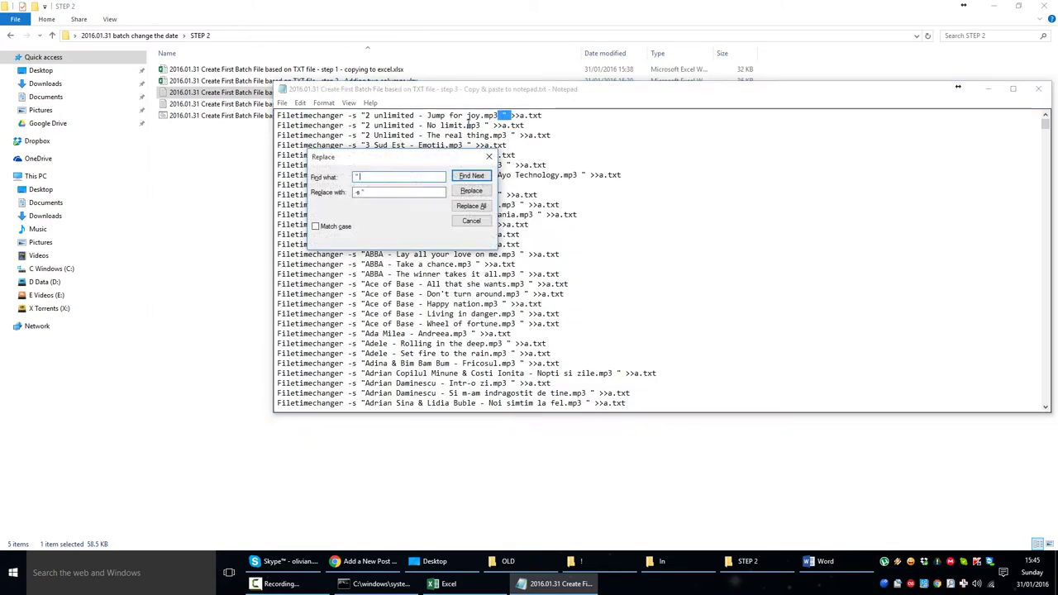
key("Tab")
type("\"")
key("Escape")
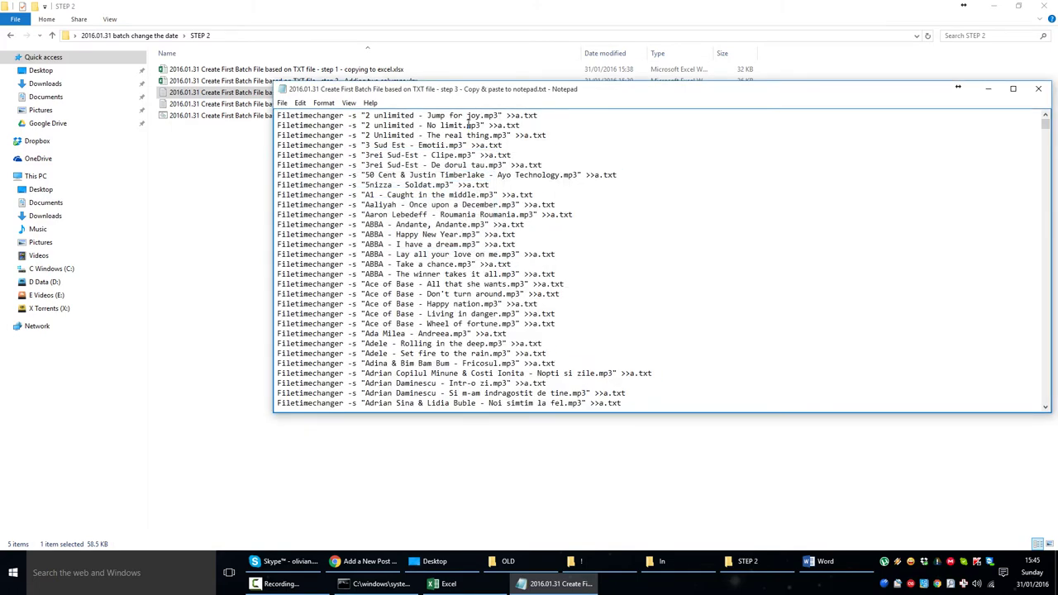
Close the step 3 file without saving, and review the search-and-replace notes in the step 4 "Remove tabs and empty spaces.txt" file.
key("alt+F4")
key("n")
key("Down")
key("Return")
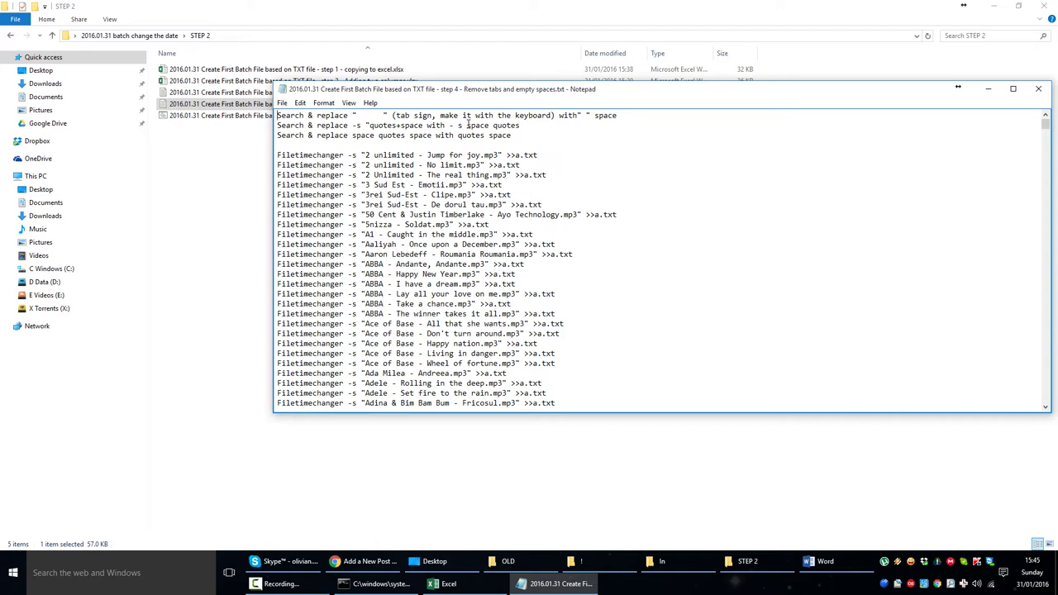
key("alt+F4")
key("Down")
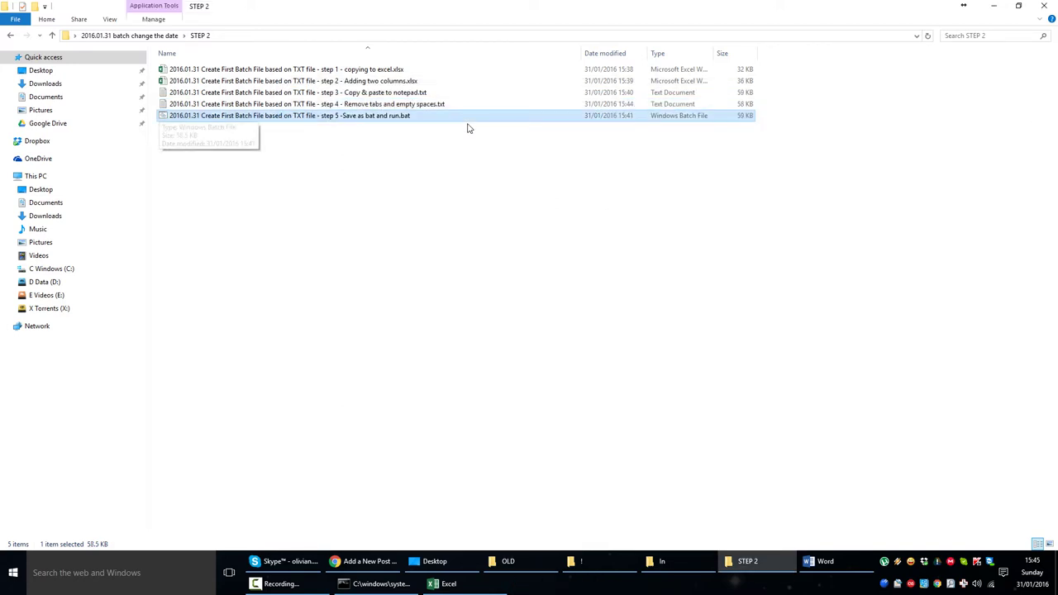
key("Up")
key("Return")
key("alt+F4")
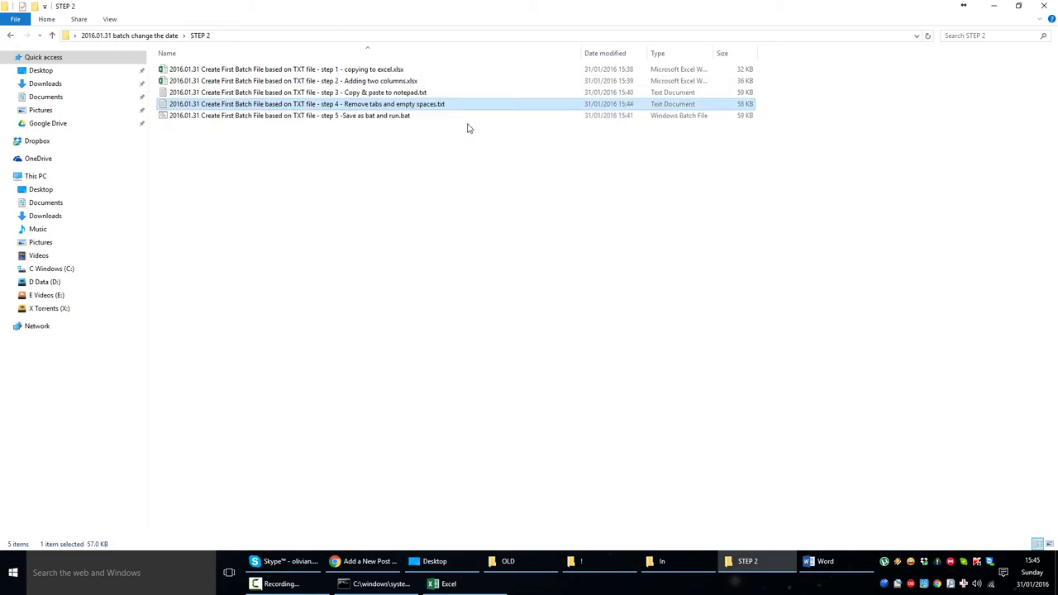
Run the step 5 "Save as bat and run.bat" batch file and terminate the batch job partway.
key("Down")
key("Return")
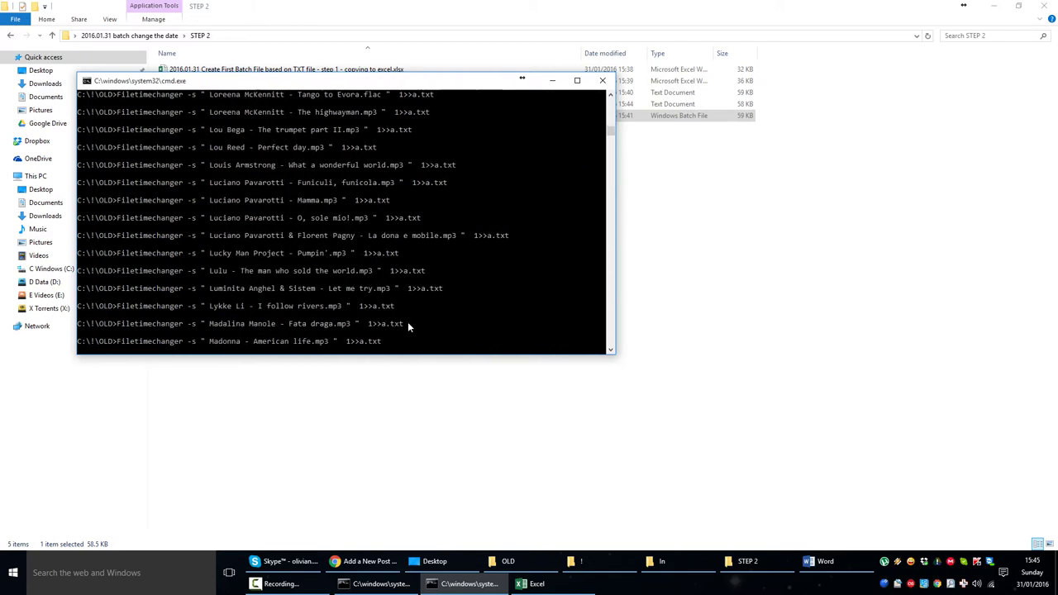
key("ctrl+c")
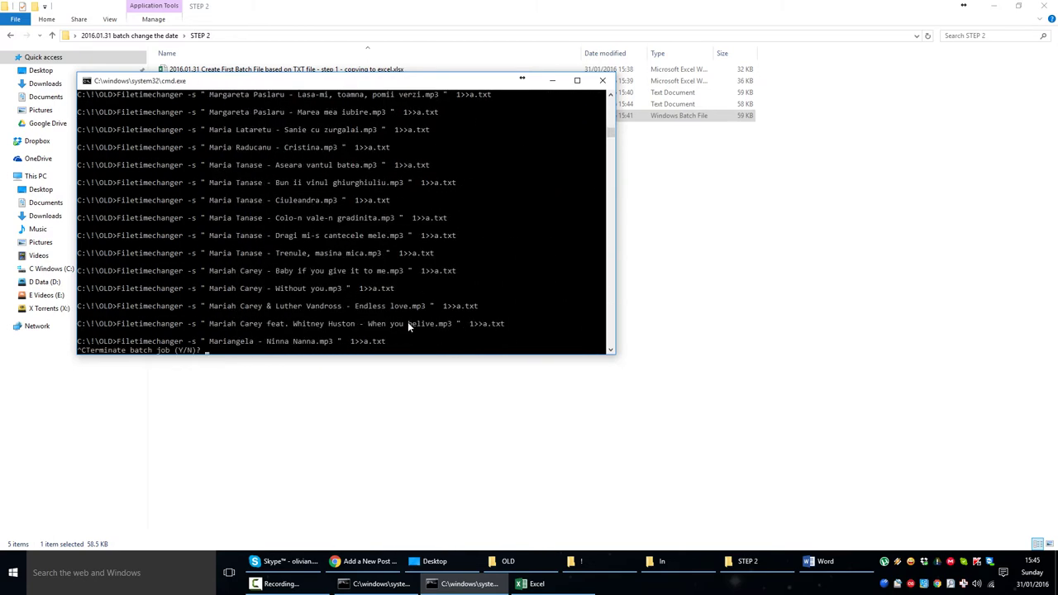
type("y")
key("Return")
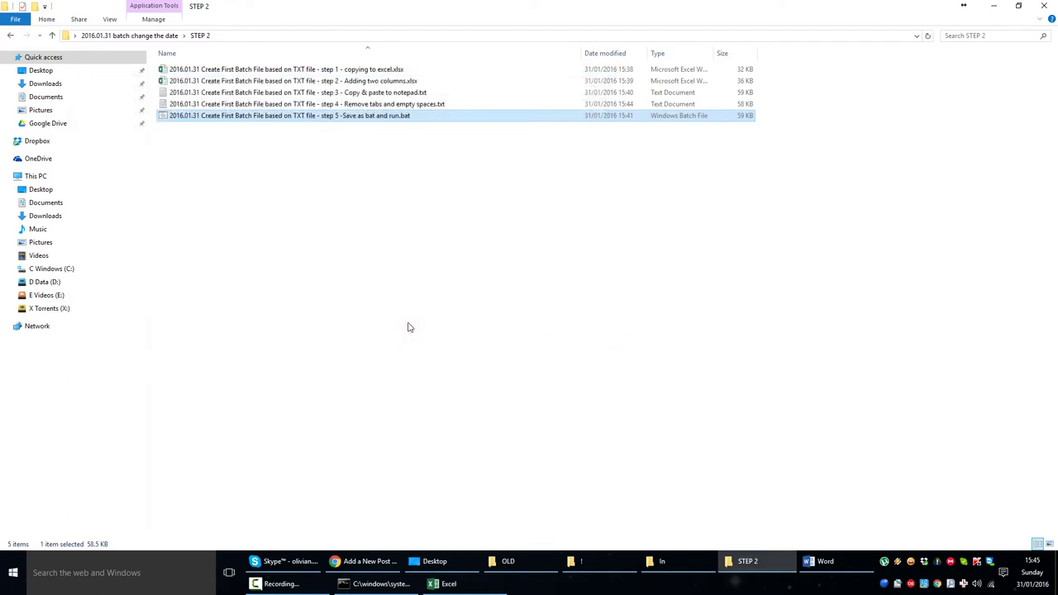
Open the a.txt output file in the C:\!\OLD folder.
left_click(589, 565)
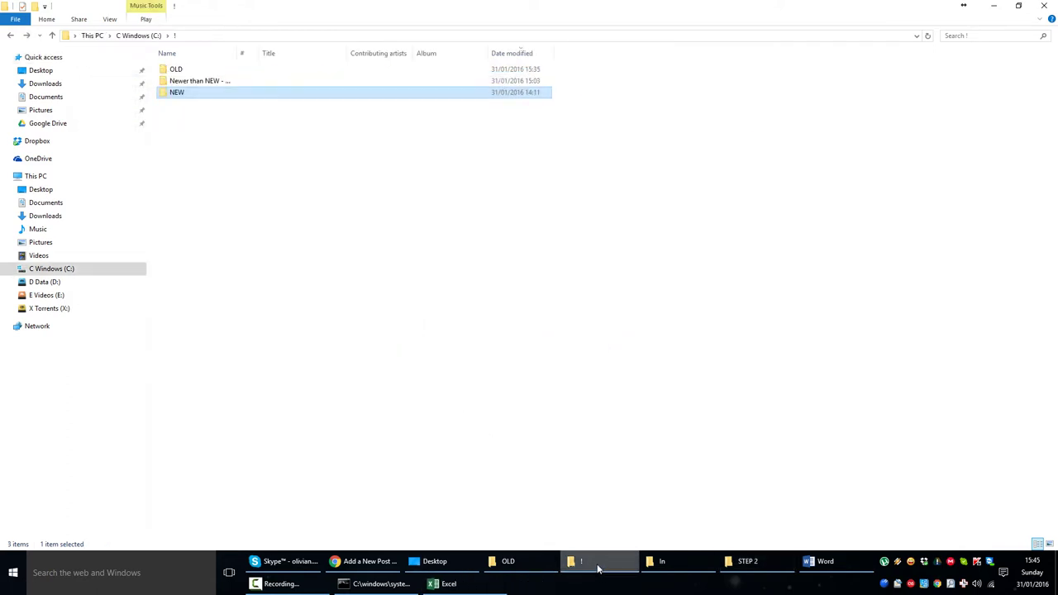
double_click(196, 70)
left_click(217, 140)
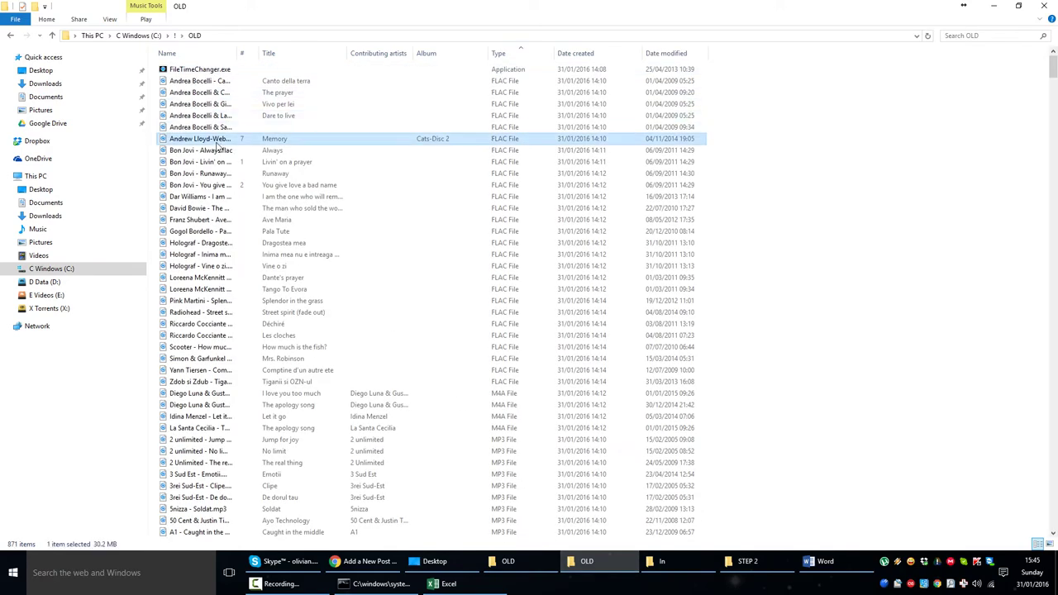
key("End")
key("Up")
key("Up")
key("Up")
key("Return")
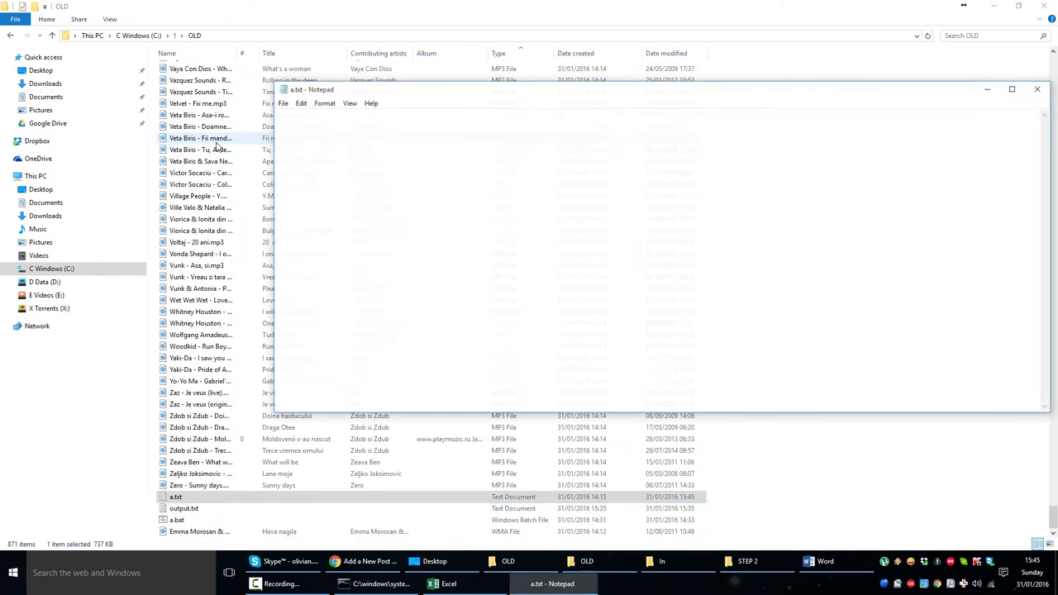
Examine the file name, creation, last access and last modified time entries listed in a.txt.
key("Page_Up")
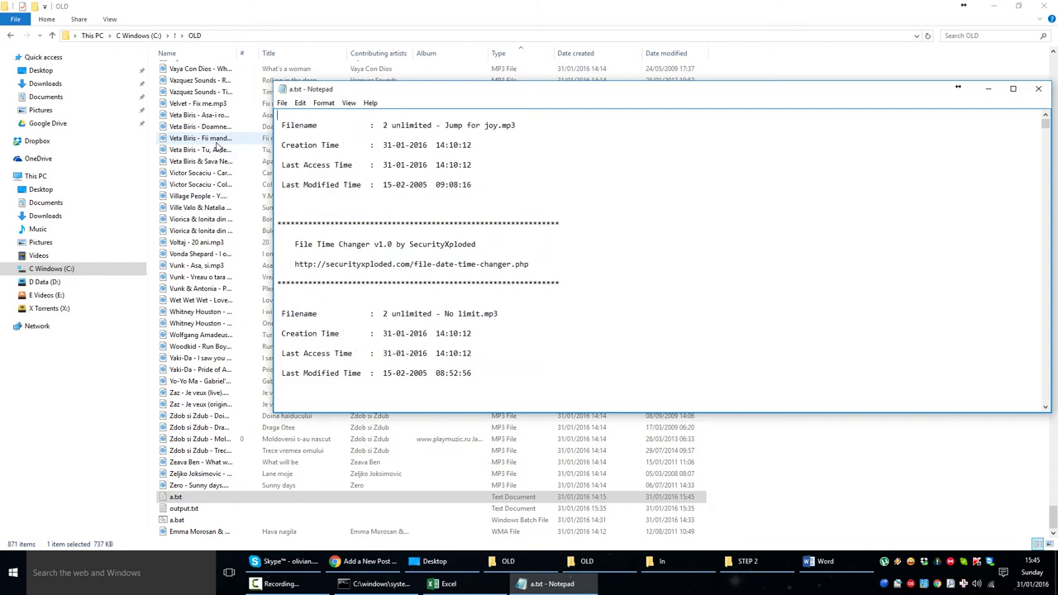
key("Page_Up")
key("Page_Up")
key("Page_Up")
key("Page_Up")
key("Page_Up")
key("Page_Up")
key("Page_Up")
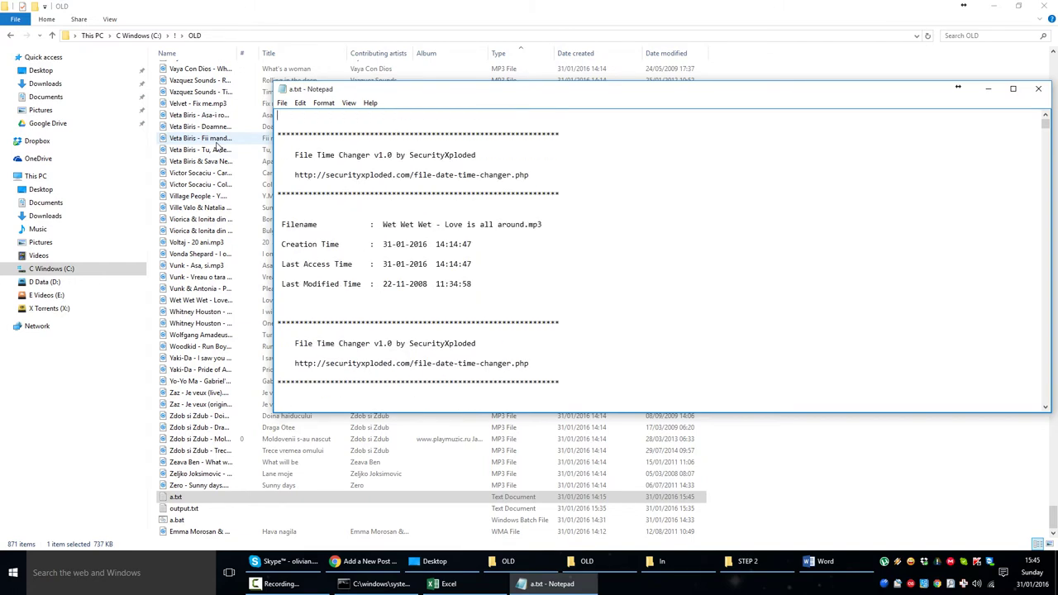
key("Down")
key("Down")
key("Down")
key("Down")
key("Down")
key("Down")
key("Down")
key("Down")
key("Down")
key("Down")
key("Down")
key("Down")
key("Down")
key("Down")
key("Down")
key("Down")
key("Down")
key("Down")
key("Down")
key("Down")
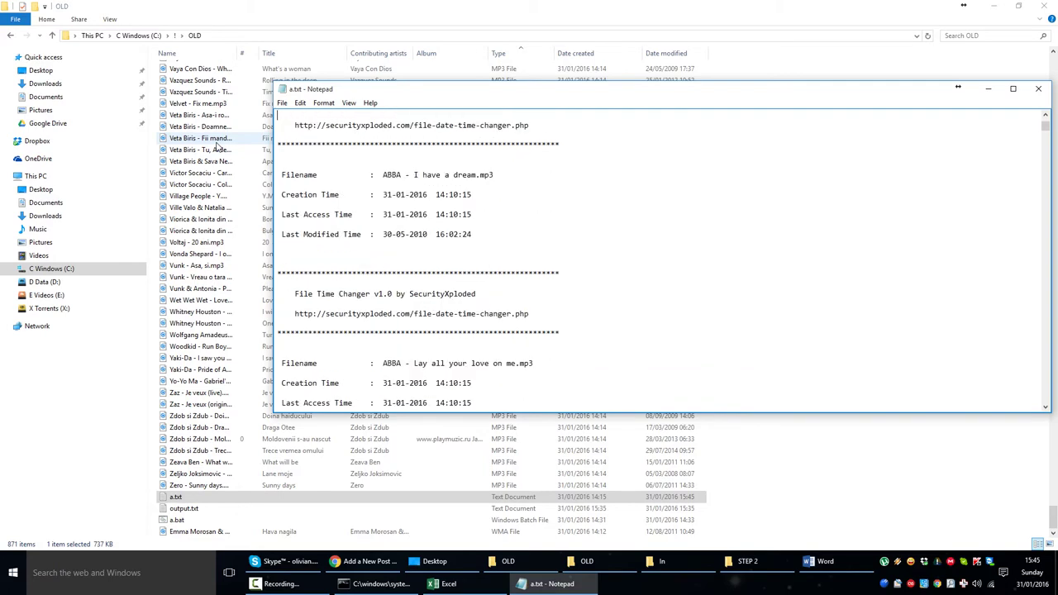
key("Down")
key("Down")
key("Down")
key("Down")
key("Down")
key("Down")
key("Down")
key("Down")
key("Down")
key("Down")
key("Down")
key("Down")
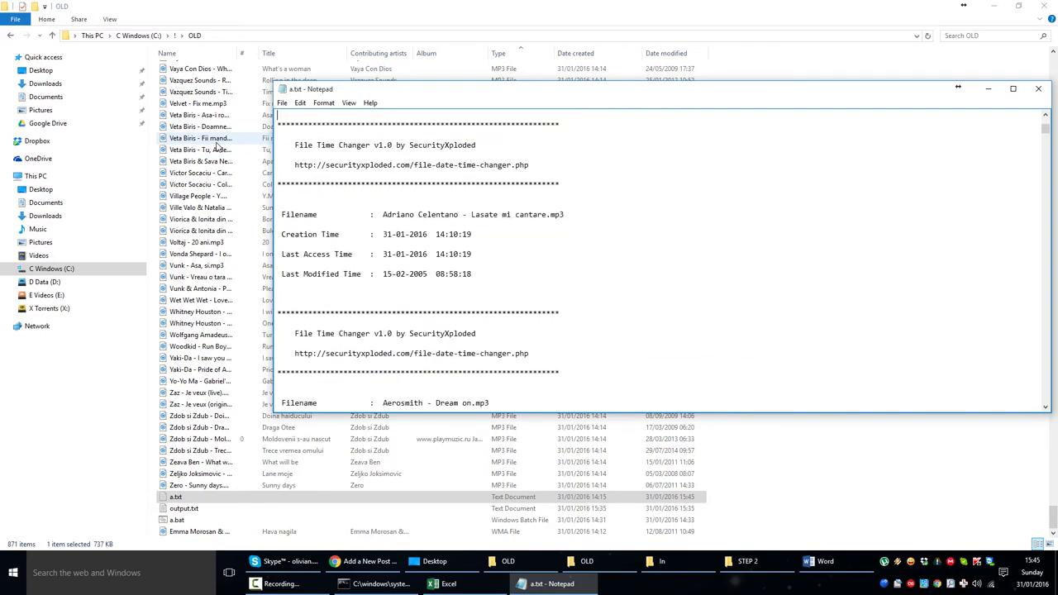
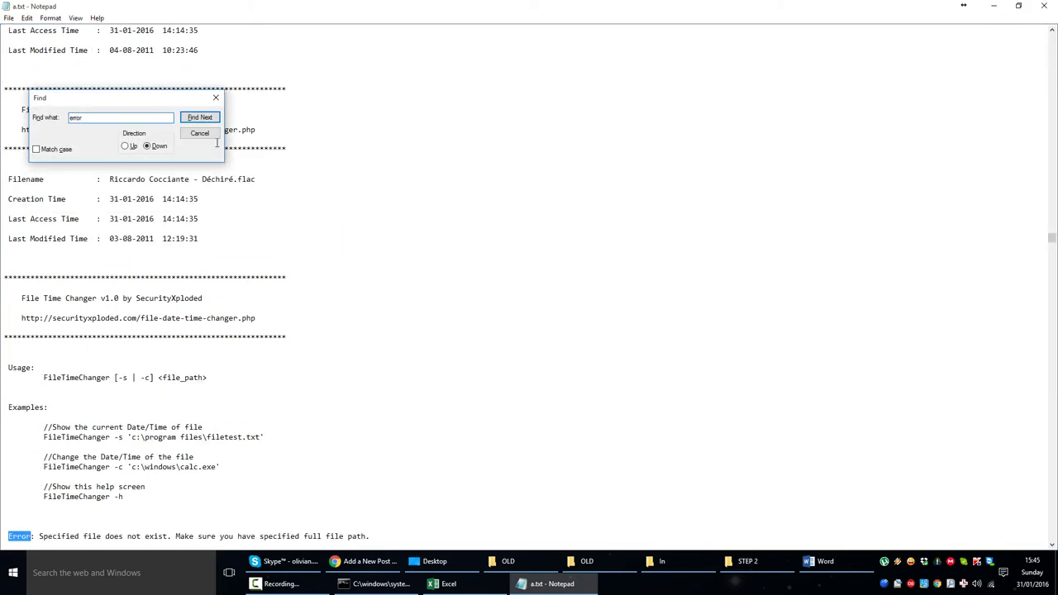
Search a.txt for "error", examine the entries around the matches, and close the file.
key("Escape")
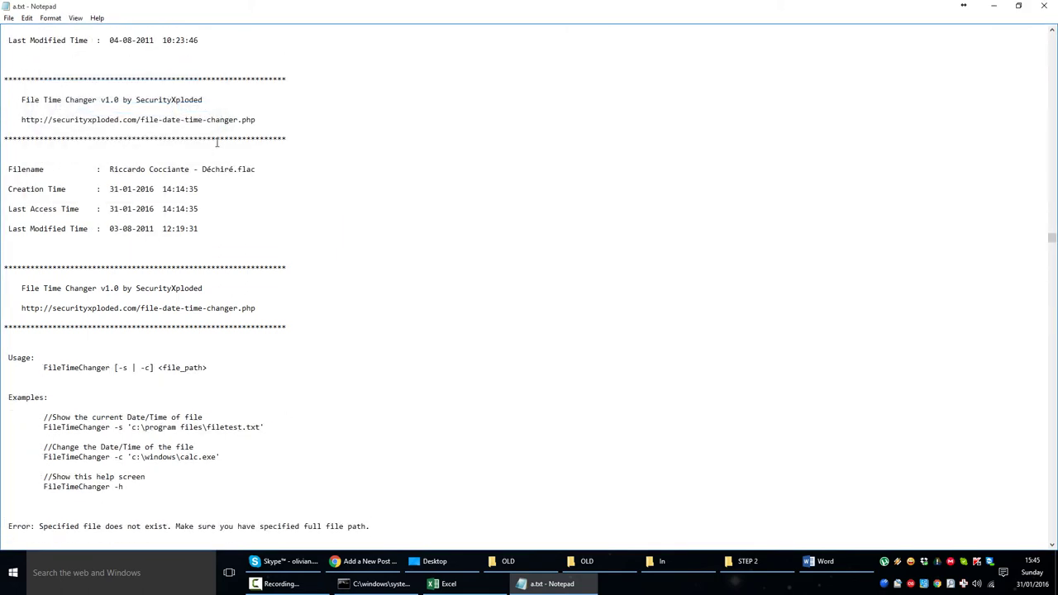
key("Down")
key("Down")
key("Down")
key("Down")
key("Down")
key("Down")
key("Down")
key("Down")
key("Down")
key("Down")
key("Down")
key("Down")
key("Down")
key("Down")
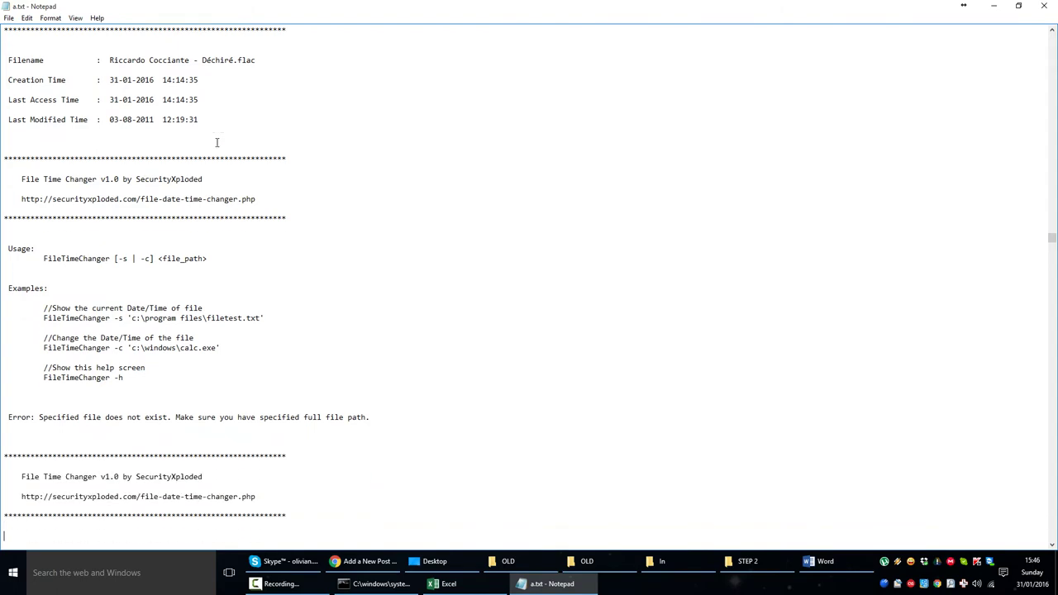
key("Down")
key("Down")
key("F3")
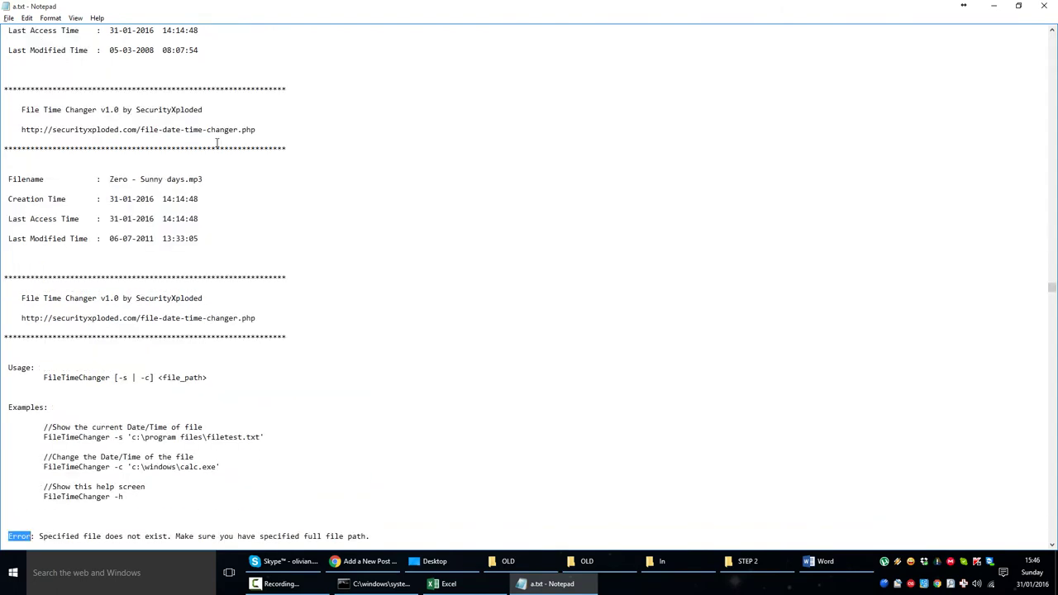
key("alt+F4")
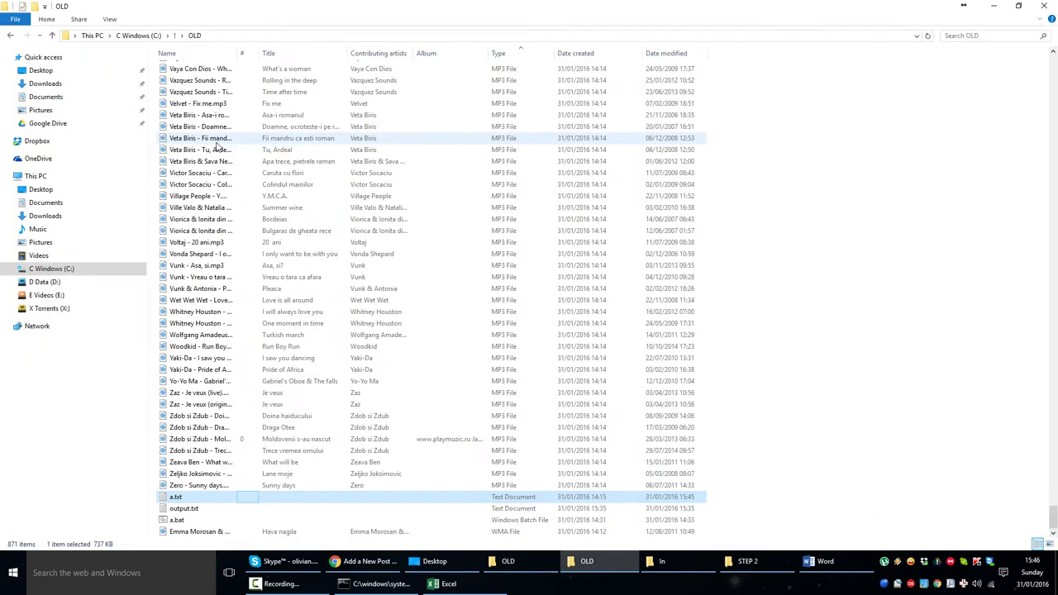
Open the "step 1 - copying to excel, adding two columns.xlsx" workbook from the STEP 3 folder and select cell C3.
key("BackSpace")
key("alt+Tab")
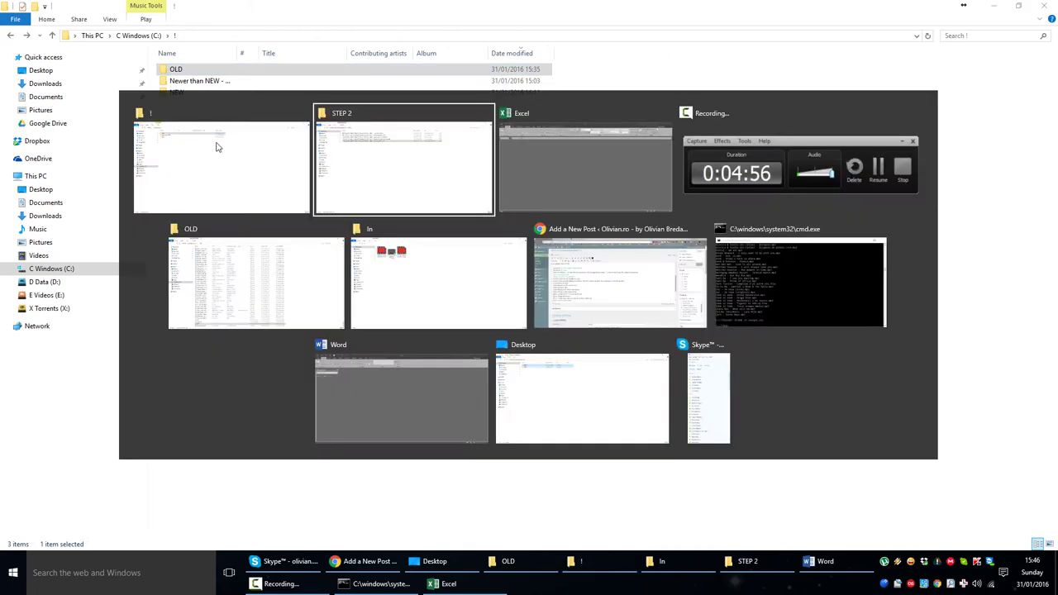
key("BackSpace")
key("Down")
key("Return")
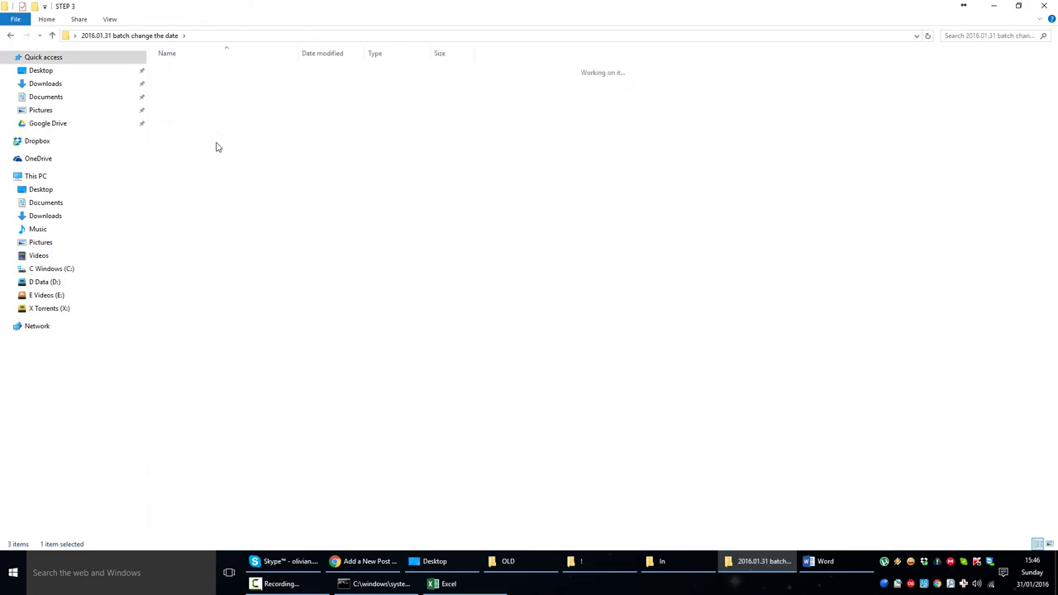
key("Up")
key("Return")
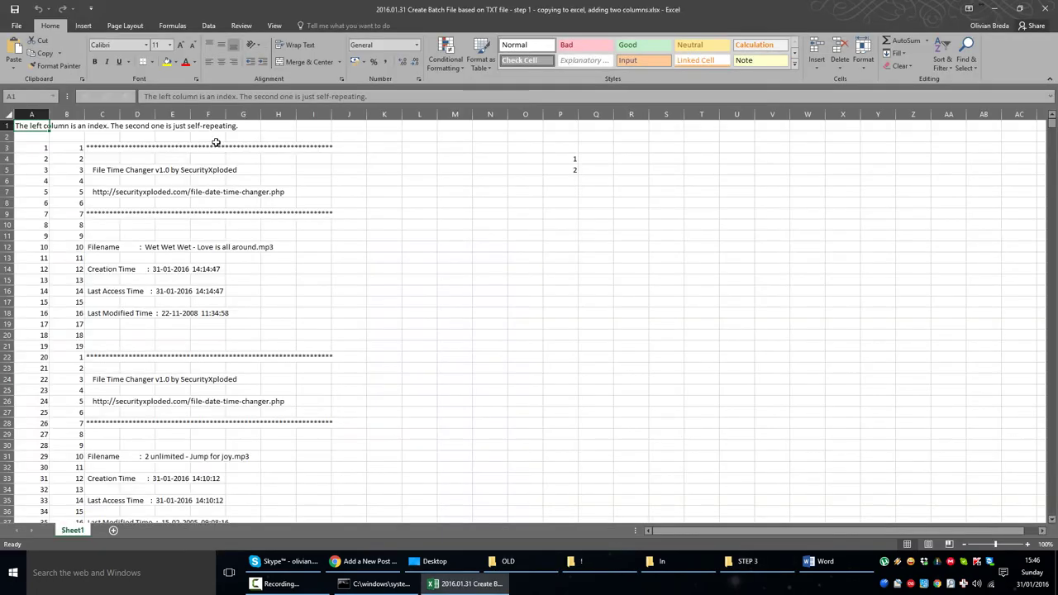
left_click(113, 147)
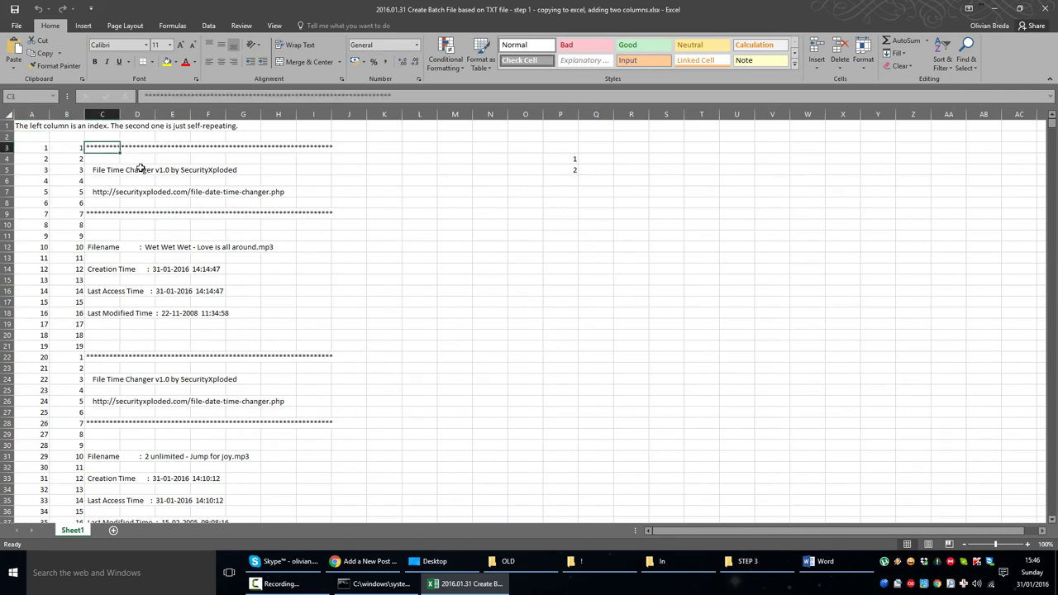
Examine the running index in column A from row 3 down to its last row.
left_click(62, 147)
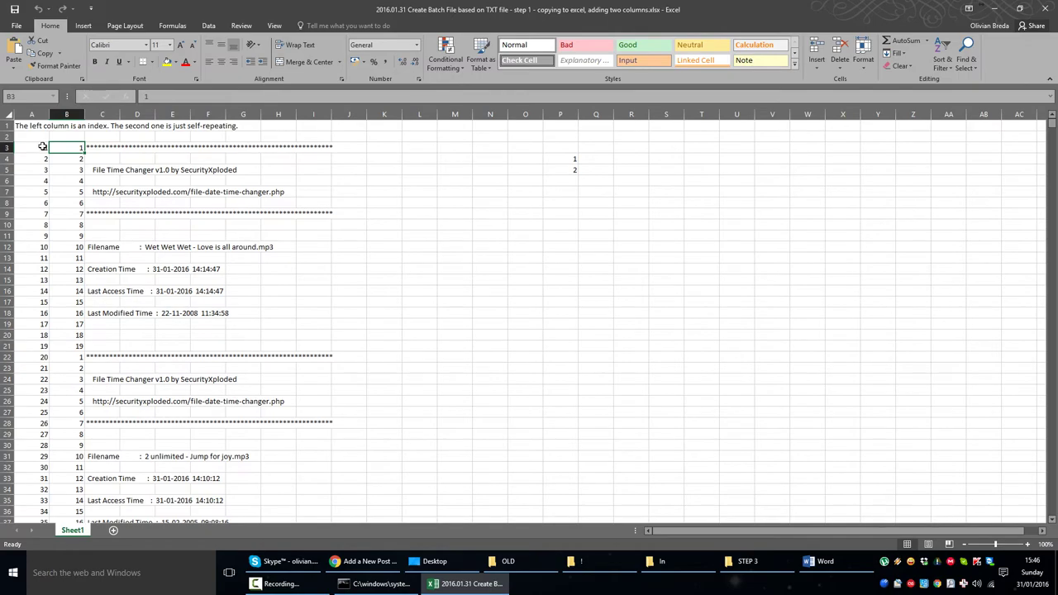
left_click(42, 146)
key("Page_Down")
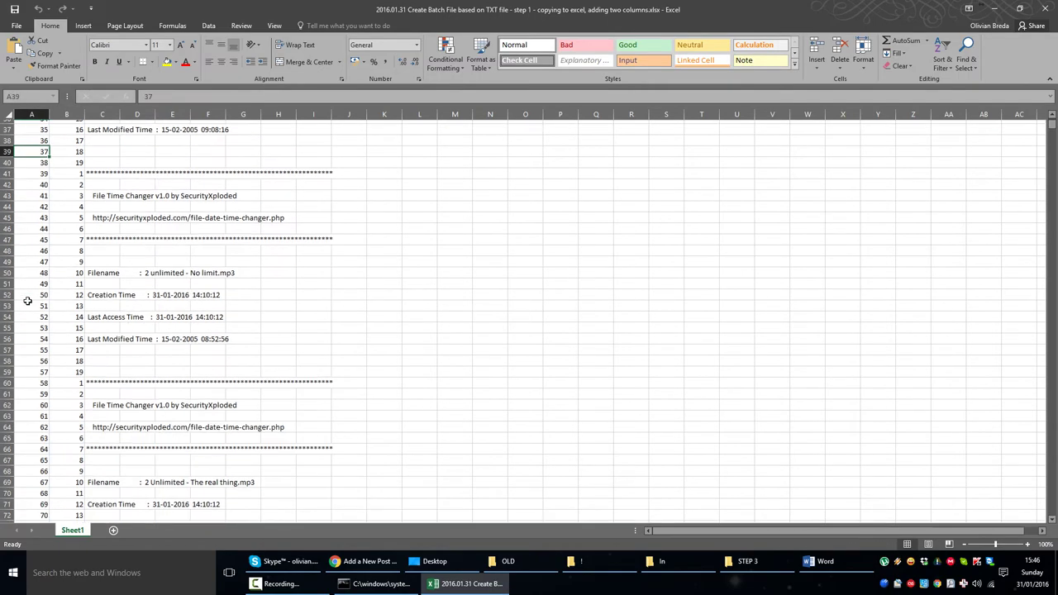
key("Page_Down")
key("Page_Down")
key("Page_Down")
key("Page_Down")
key("Page_Down")
key("Page_Down")
key("Page_Down")
key("Page_Down")
key("ctrl+Up")
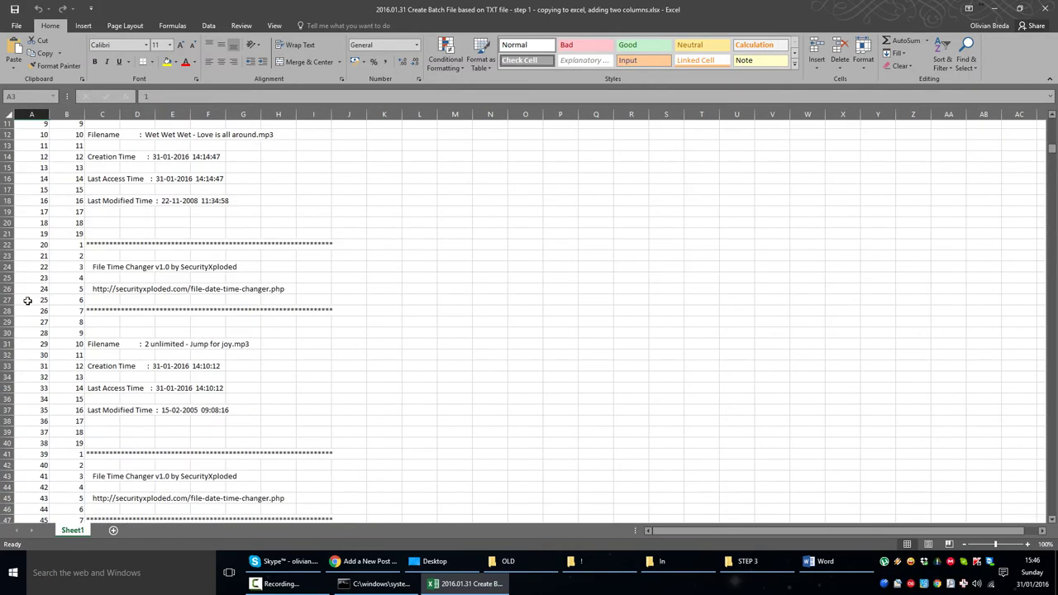
key("ctrl+Down")
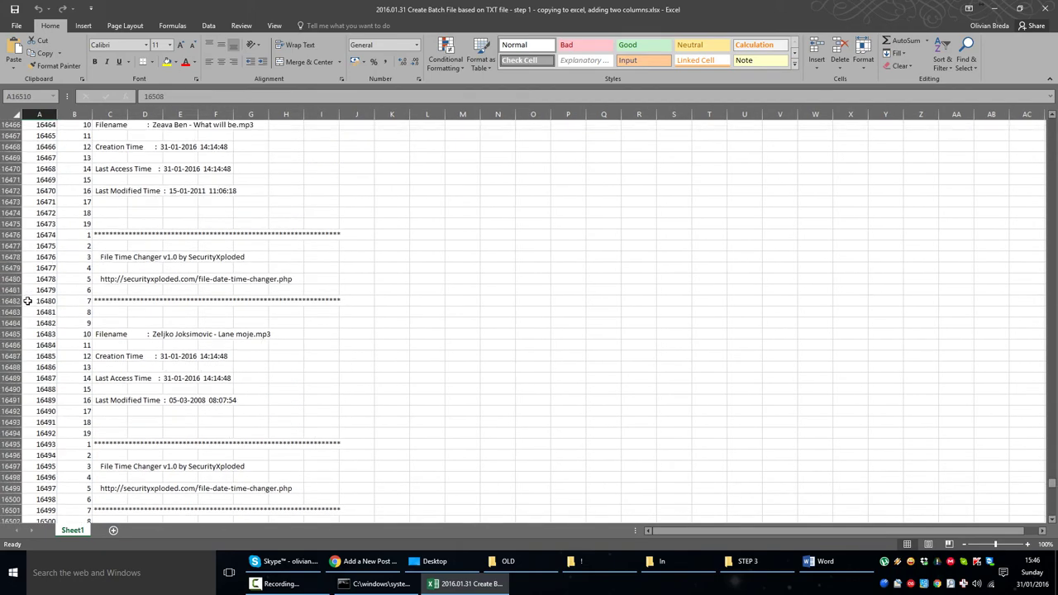
key("ctrl+Up")
Examine the repeating 1 to 19 numbering in column B by selecting its first cycle, B3:B21.
key("Right")
key("shift+Down")
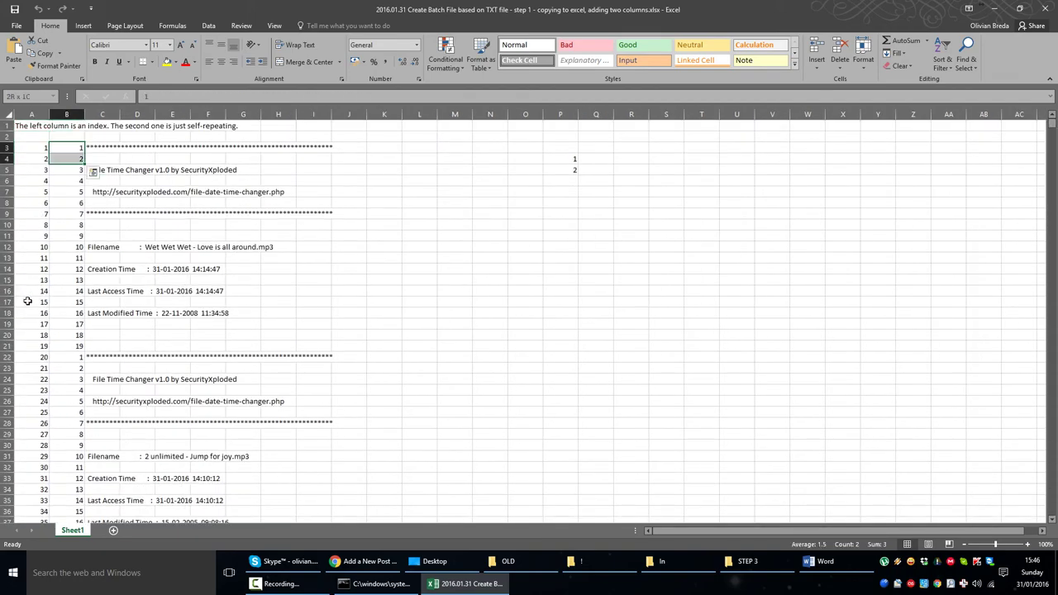
key("shift+Down")
key("shift+Down")
key("shift+Down")
key("shift+Down")
key("shift+Down")
key("shift+Down")
key("shift+Down")
key("shift+Down")
key("shift+Down")
key("shift+Down")
key("shift+Down")
key("shift+Down")
key("shift+Down")
key("shift+Down")
key("shift+Down")
key("shift+Down")
key("shift+Down")
key("shift+Down")
key("shift+Down")
key("shift+Up")
key("shift+Up")
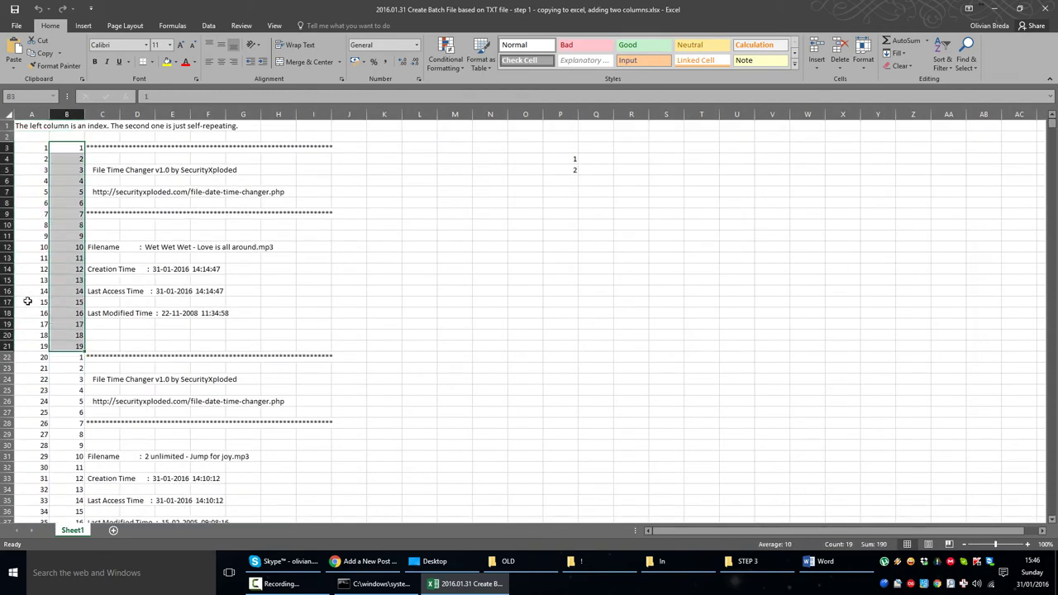
key("ctrl+shift+Down")
key("ctrl+shift+Up")
key("shift+Down")
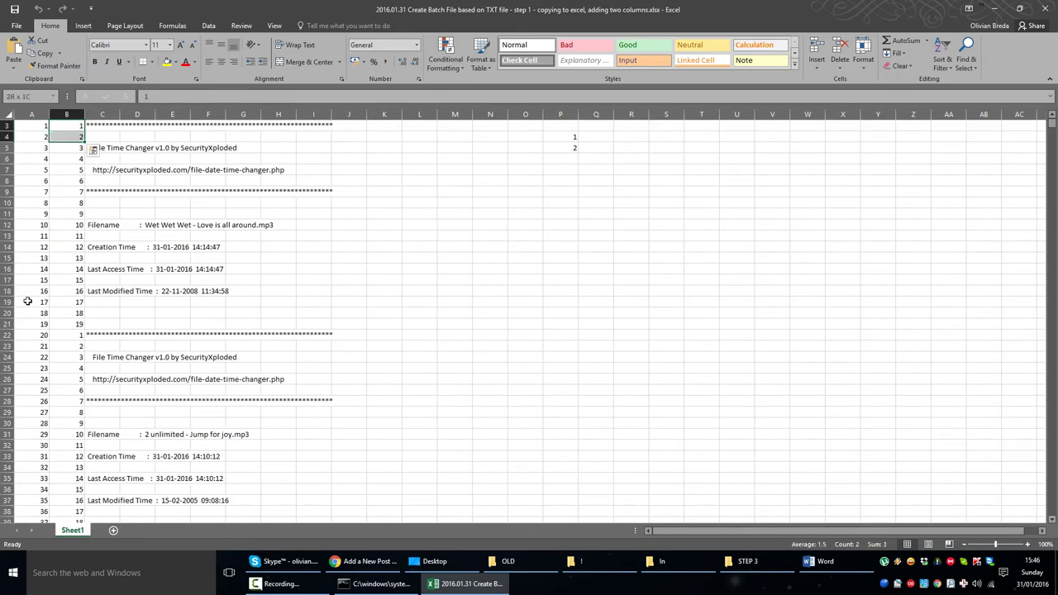
key("shift+Down")
key("shift+Down")
key("shift+Down")
key("shift+Down")
key("shift+Down")
key("shift+Down")
key("shift+Down")
key("shift+Down")
key("shift+Down")
key("shift+Down")
key("shift+Down")
key("shift+Down")
key("shift+Down")
key("shift+Down")
key("shift+Down")
key("shift+Down")
key("shift+Down")
key("Up")
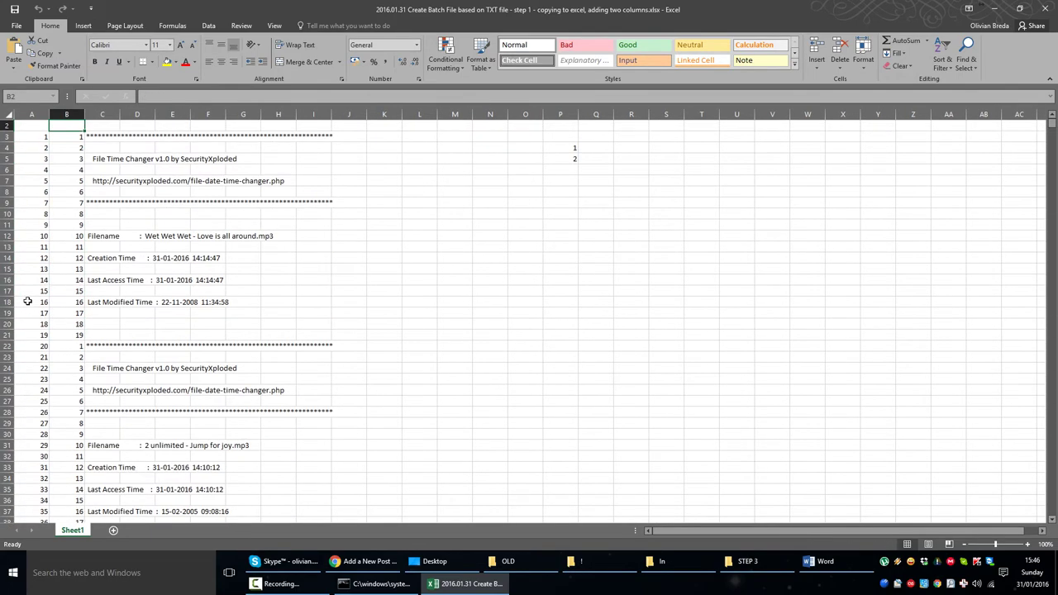
Briefly view the "step 2 - sorting by index" and "step 3 & 4 - Keeping only the relevant rows" workbooks, closing each.
key("alt+Tab")
key("Down")
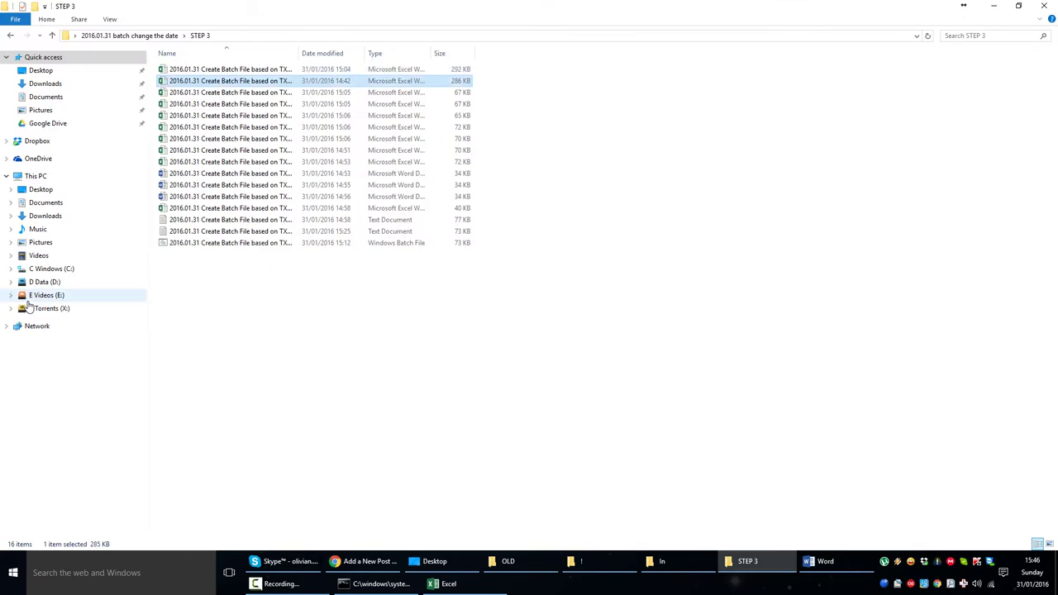
key("Return")
scroll(27, 300, "down", 20)
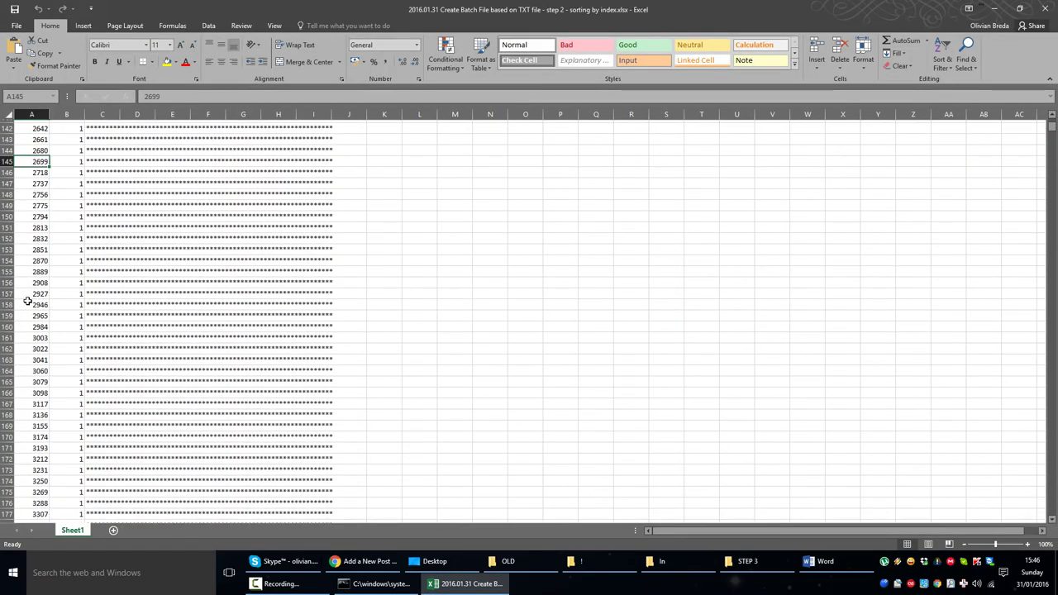
key("ctrl+w")
key("alt+Tab")
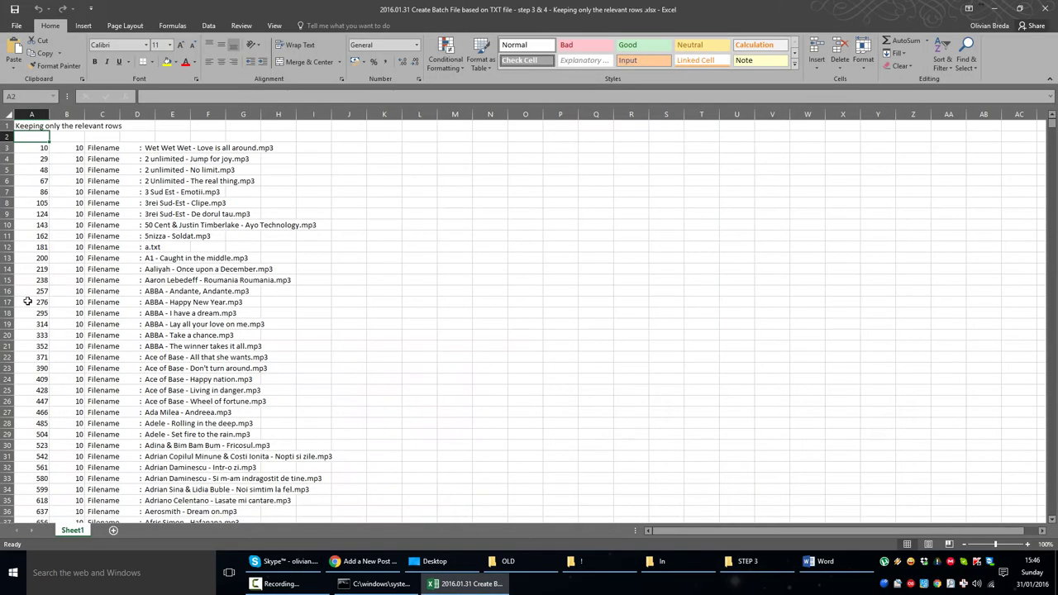
key("ctrl+w")
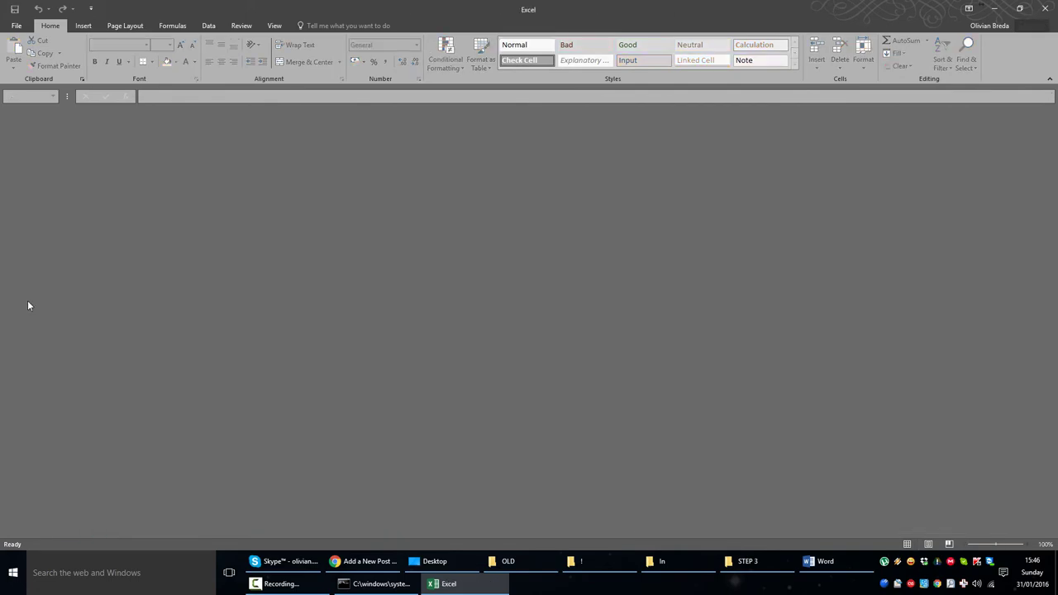
Reopen the "step 2 - sorting by index" workbook, examine how its rows are grouped by the column B number, and close it.
key("alt+Tab")
key("Up")
key("Return")
scroll(28, 300, "down", 12)
key("Page_Down")
key("Page_Down")
key("Page_Down")
key("Page_Down")
key("Page_Down")
key("Page_Down")
key("Page_Down")
key("Page_Down")
key("Page_Down")
key("Page_Down")
key("Page_Down")
key("Page_Down")
key("Page_Down")
key("Page_Down")
key("Page_Down")
key("Page_Down")
key("Page_Down")
key("Page_Down")
key("Page_Down")
key("Page_Down")
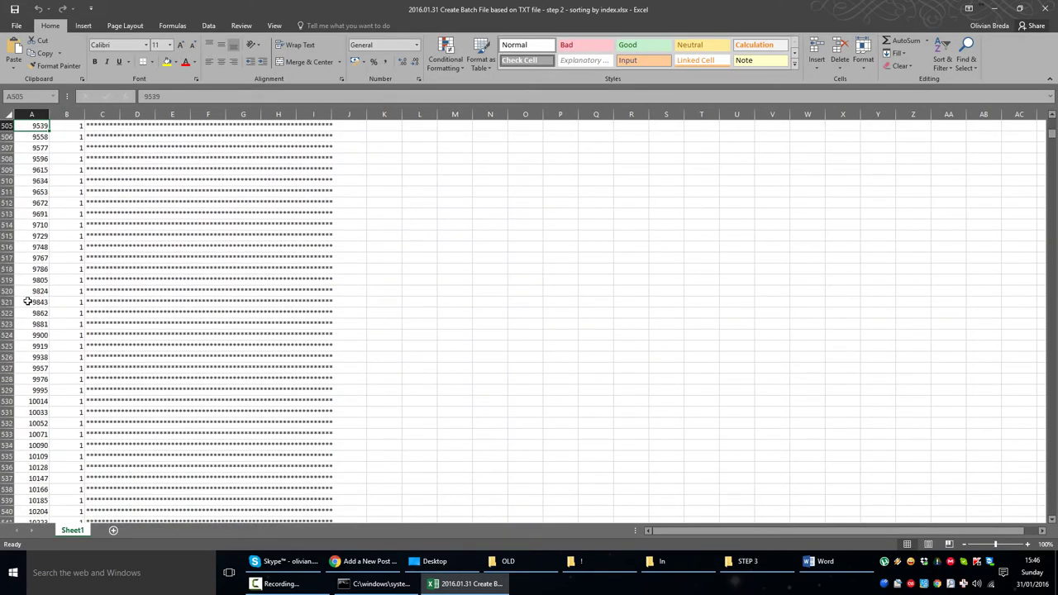
key("Page_Down")
key("Page_Down")
key("Page_Down")
key("Page_Down")
key("Page_Down")
key("Page_Down")
key("Page_Down")
key("Page_Down")
key("Page_Down")
key("Page_Down")
key("Page_Down")
key("Page_Down")
key("Page_Down")
key("Page_Down")
key("Page_Down")
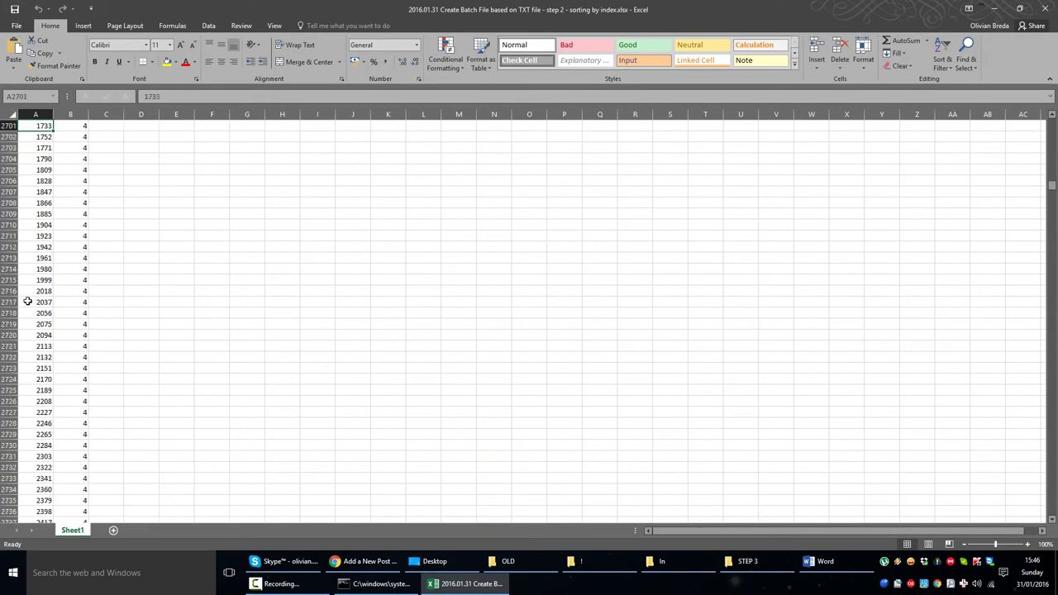
key("ctrl+w")
Open the "step 3 & 4 - Keeping only the relevant rows" workbook, examine its remaining rows, and close it.
key("alt+Tab")
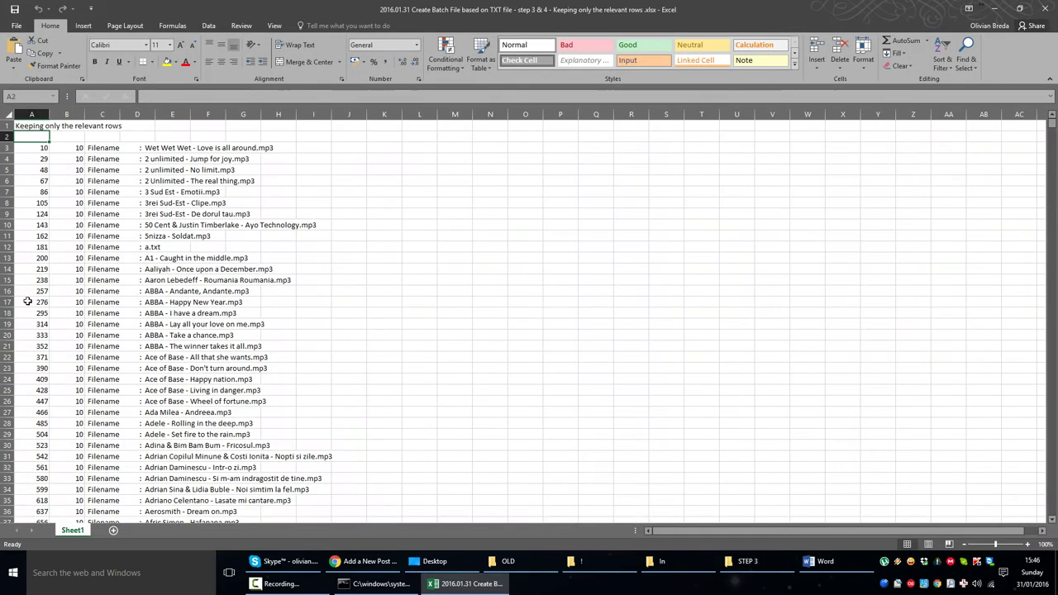
key("Page_Down")
key("Page_Down")
key("Page_Down")
key("Page_Down")
key("Page_Down")
key("Page_Down")
key("Page_Down")
key("Page_Down")
key("Page_Down")
key("Page_Down")
key("Page_Down")
key("Page_Down")
key("Page_Down")
key("Page_Down")
key("Page_Down")
key("Page_Down")
key("Page_Down")
key("Page_Down")
key("Page_Down")
key("Page_Down")
key("ctrl+w")
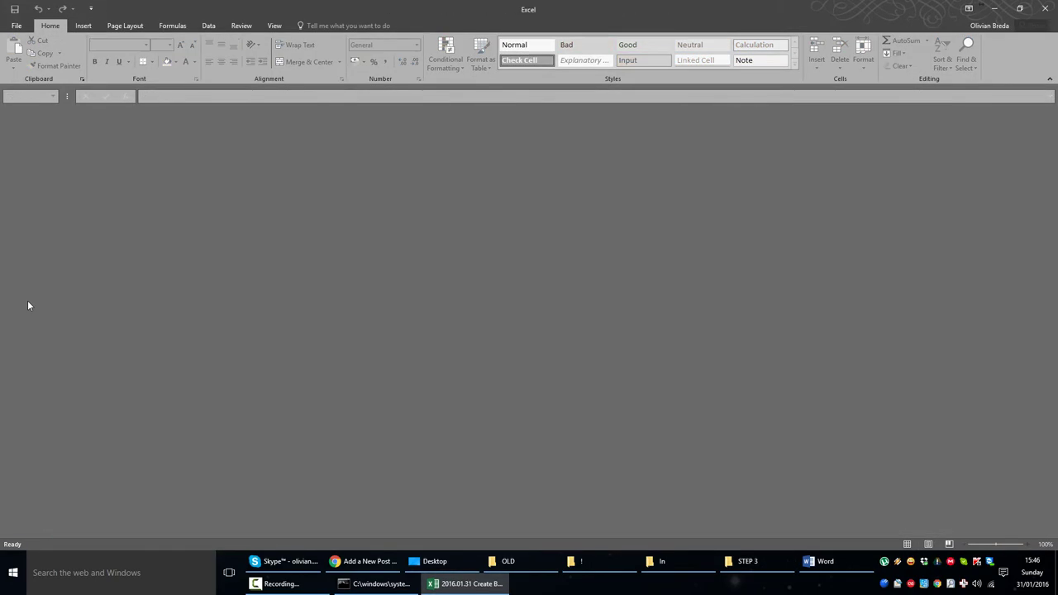
Open the "step 5 -Sorting by index" workbook and examine the alternating Filename and Last Modified Time rows in column C.
key("alt+Tab")
key("Return")
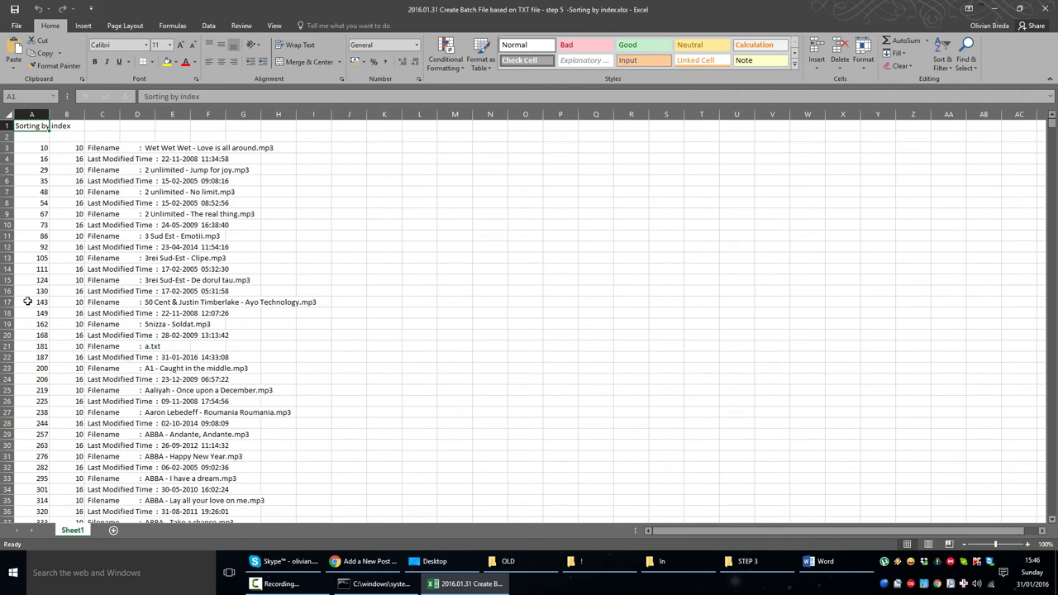
key("Down")
key("Down")
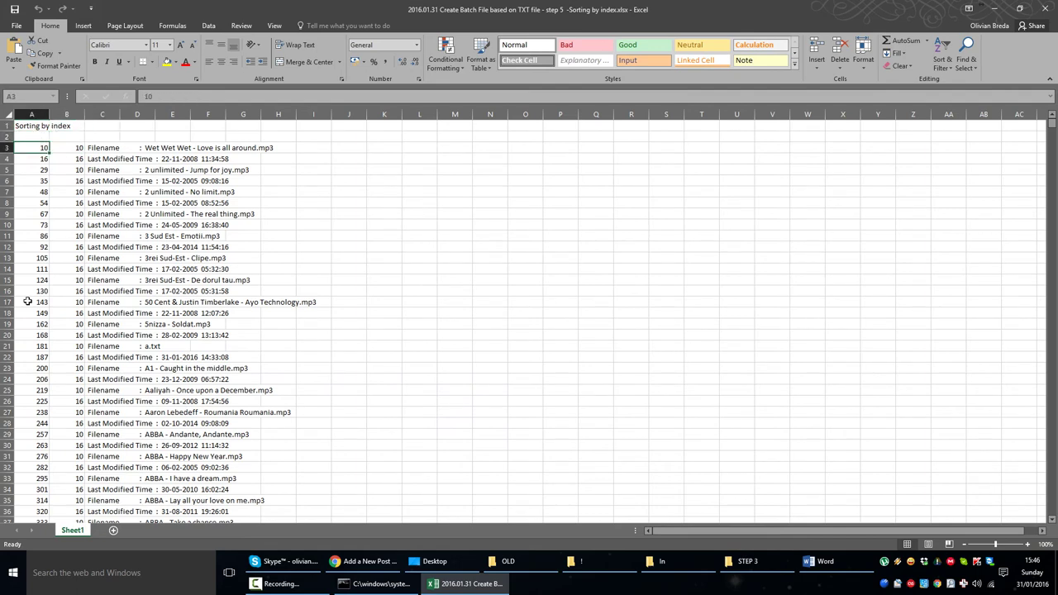
key("Right")
key("Right")
key("Down")
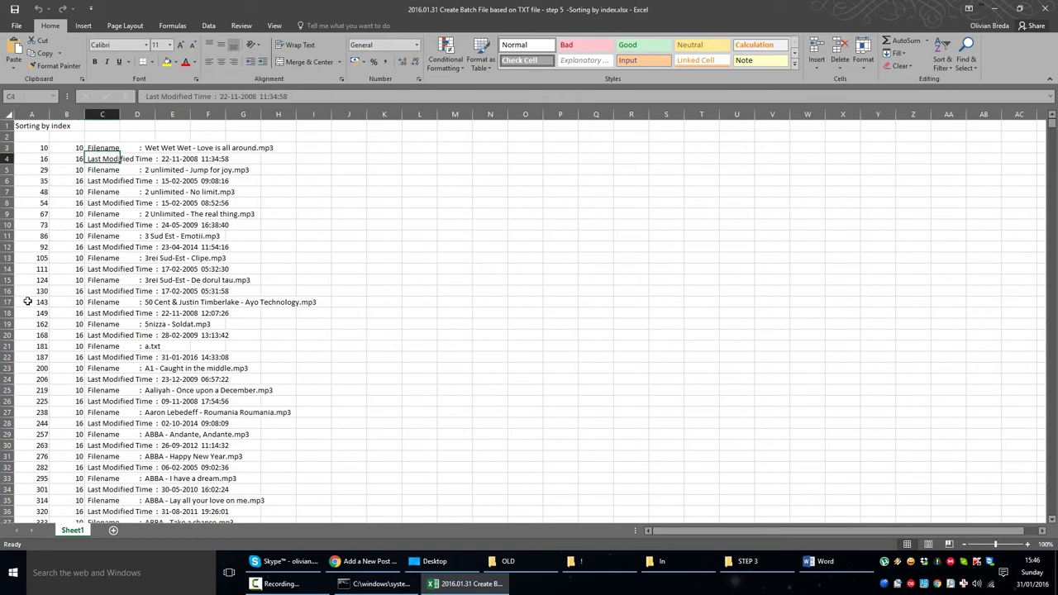
key("Down")
key("Down")
key("Down")
key("Down")
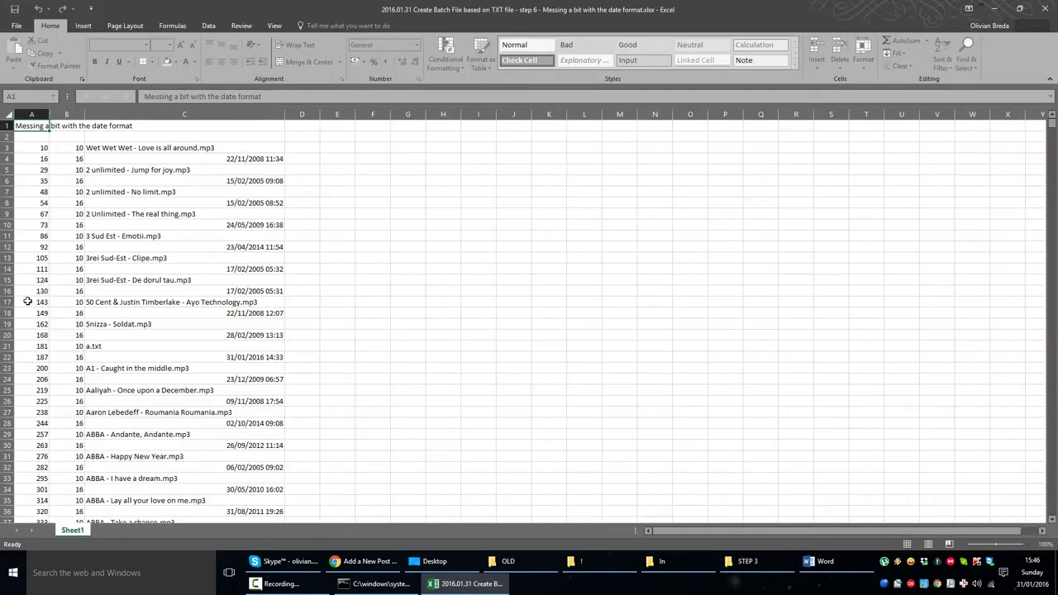
In the "step 6 - Messing a bit with the date format" workbook, examine the file name and reformatted date in C3 and C4.
key("Right")
key("Right")
key("Down")
key("Down")
key("Down")
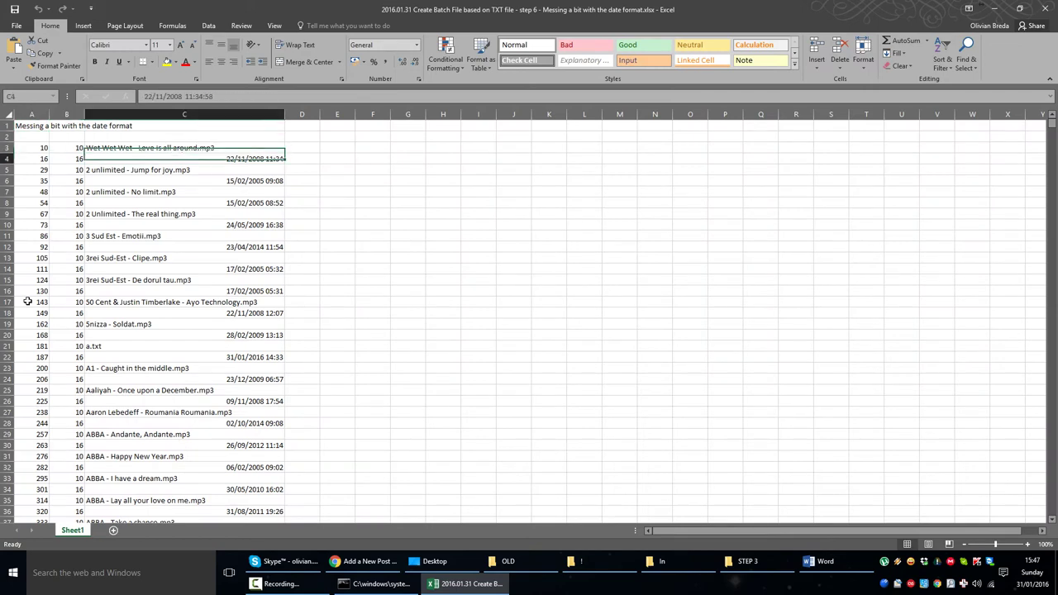
Open the "step 7 - adding another index column" workbook and examine the alternating 1 and 2 values in column D.
key("alt+Tab")
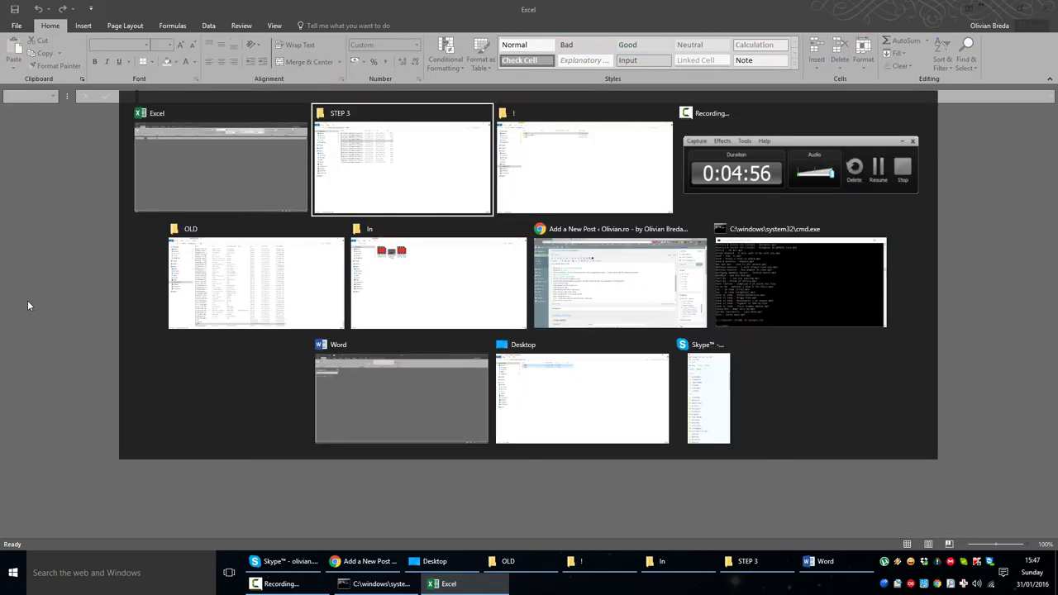
key("Right")
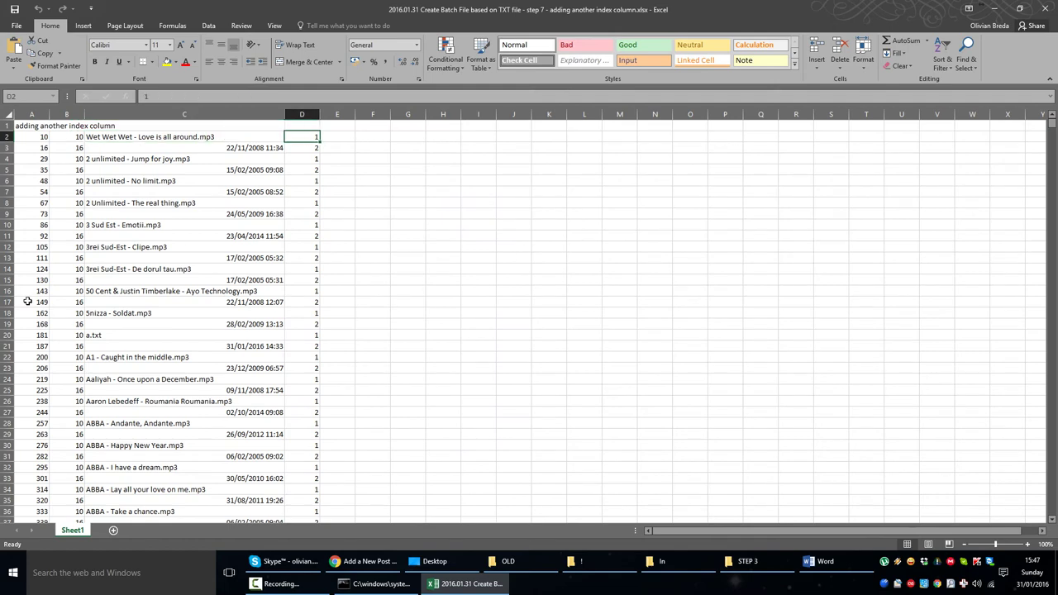
key("Down")
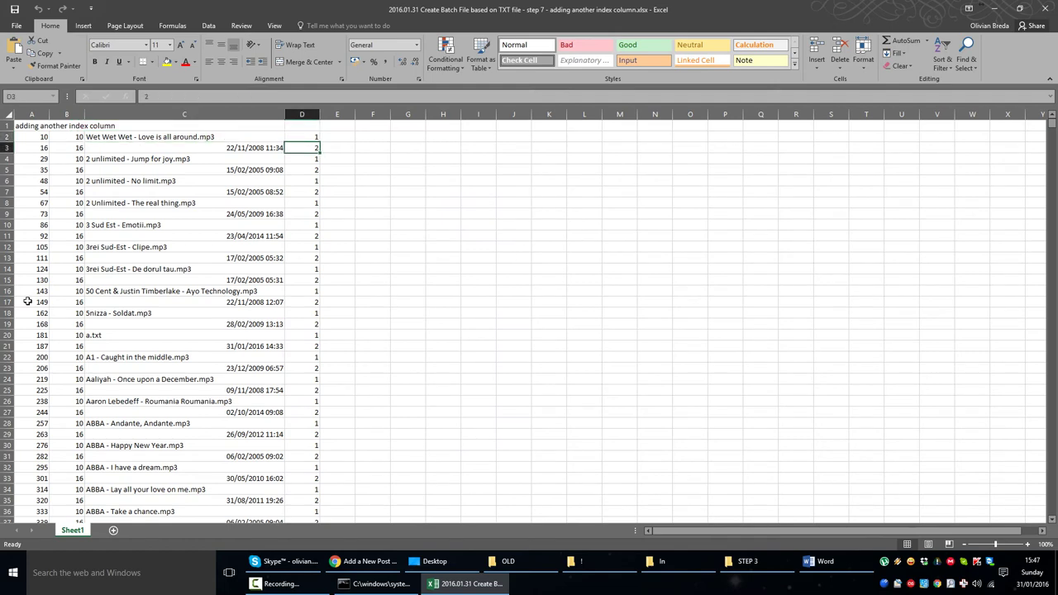
Open the "step 8 - sorting so date we can change the date" workbook and examine the sorted entries in column C.
key("alt+Tab")
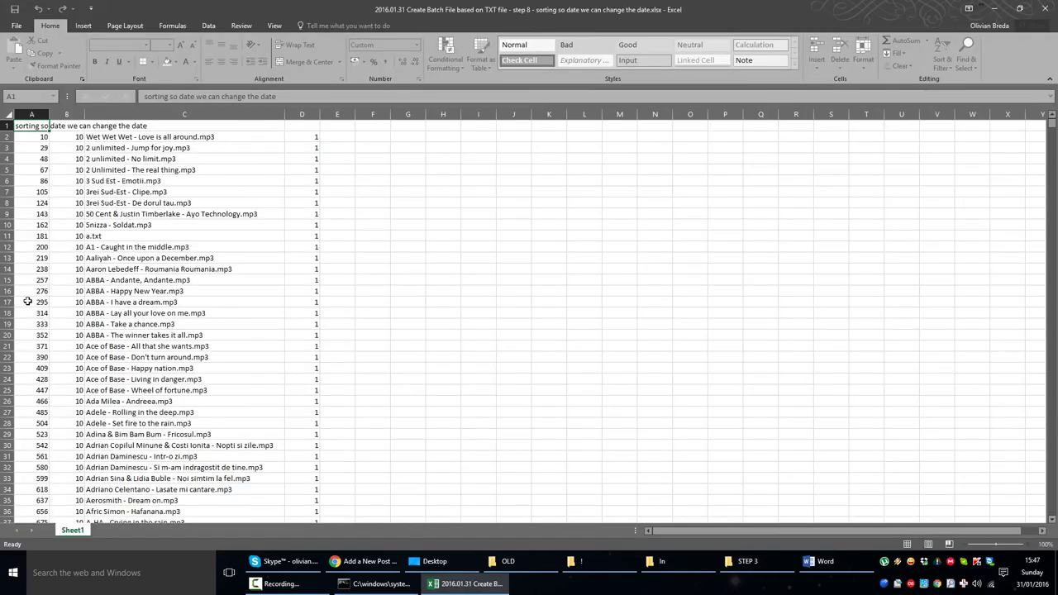
key("Right")
key("Right")
key("Page_Down")
key("Page_Down")
key("Page_Down")
key("Page_Down")
key("Page_Down")
key("Page_Down")
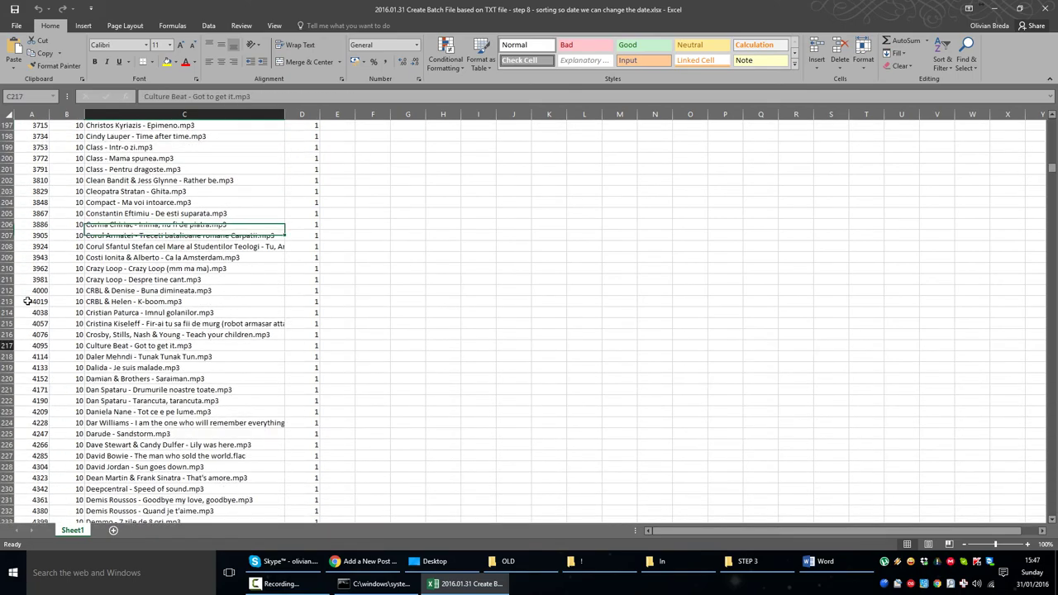
Examine the file names down column C until the first date entry in C871.
key("Page_Down")
key("Page_Down")
key("Page_Down")
key("Page_Down")
key("Page_Down")
key("Page_Down")
key("Page_Down")
key("Page_Down")
key("Page_Down")
key("Page_Down")
key("Page_Down")
key("Page_Down")
key("Page_Down")
key("Page_Down")
key("Page_Down")
key("Page_Down")
key("Page_Down")
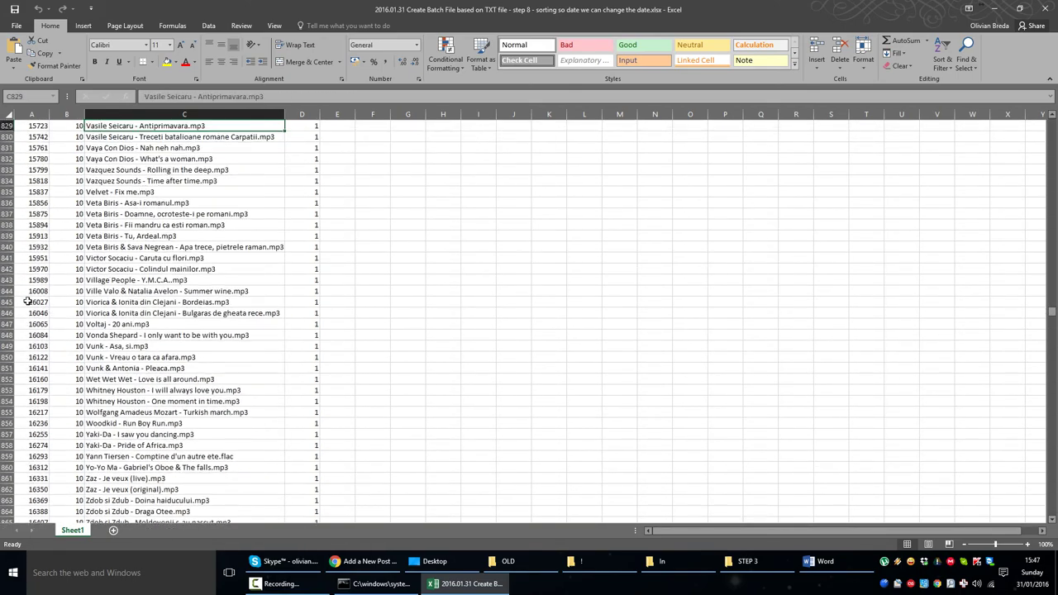
key("Page_Down")
key("Down")
key("Down")
key("Down")
key("Down")
key("Down")
key("Down")
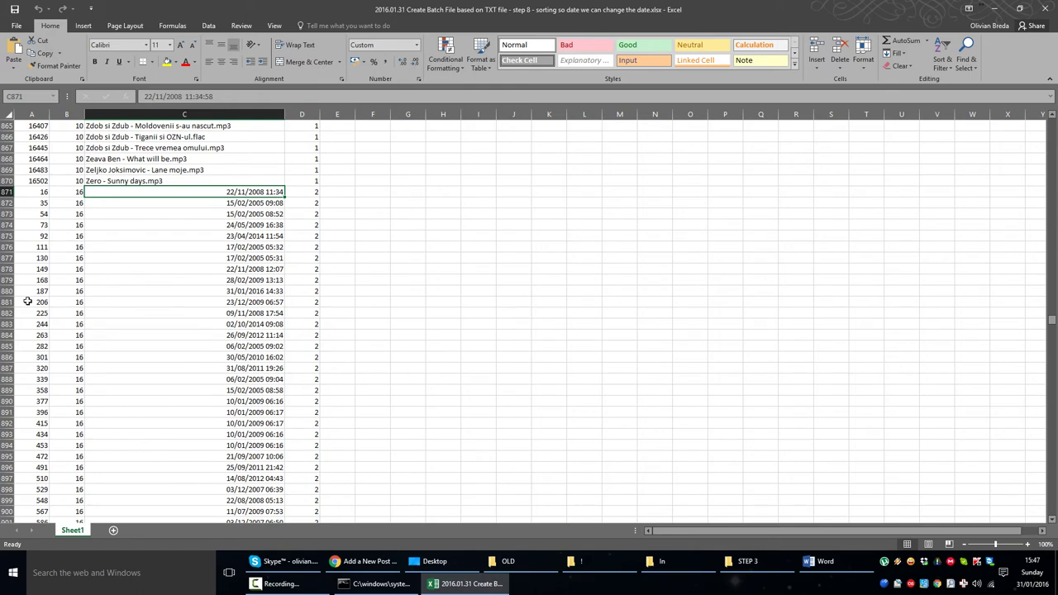
Compare the index value in A871 with the date in C871.
key("Left")
key("Left")
key("Up")
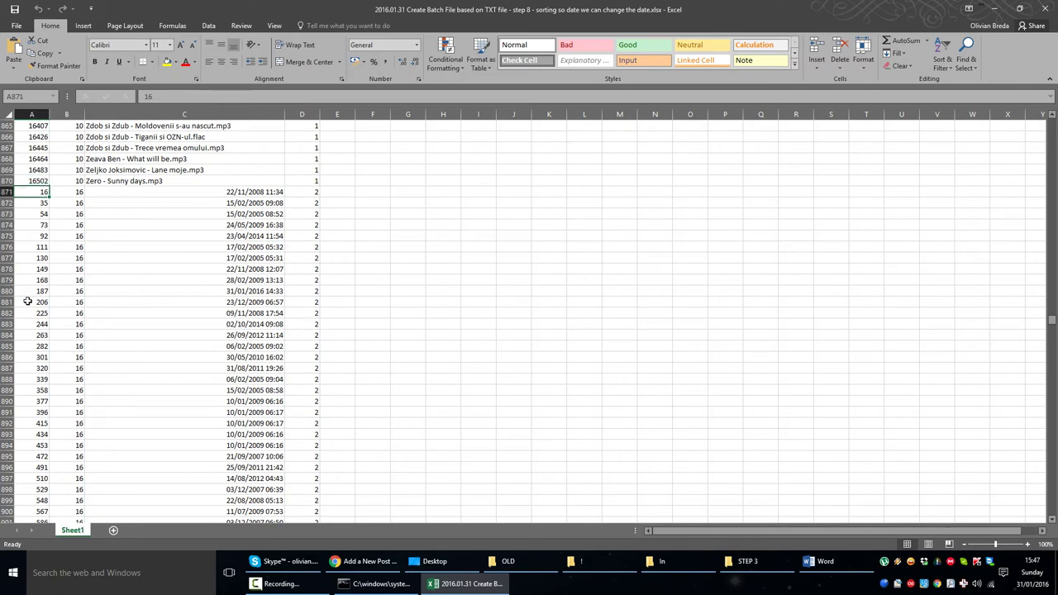
key("Right")
key("Right")
key("Down")
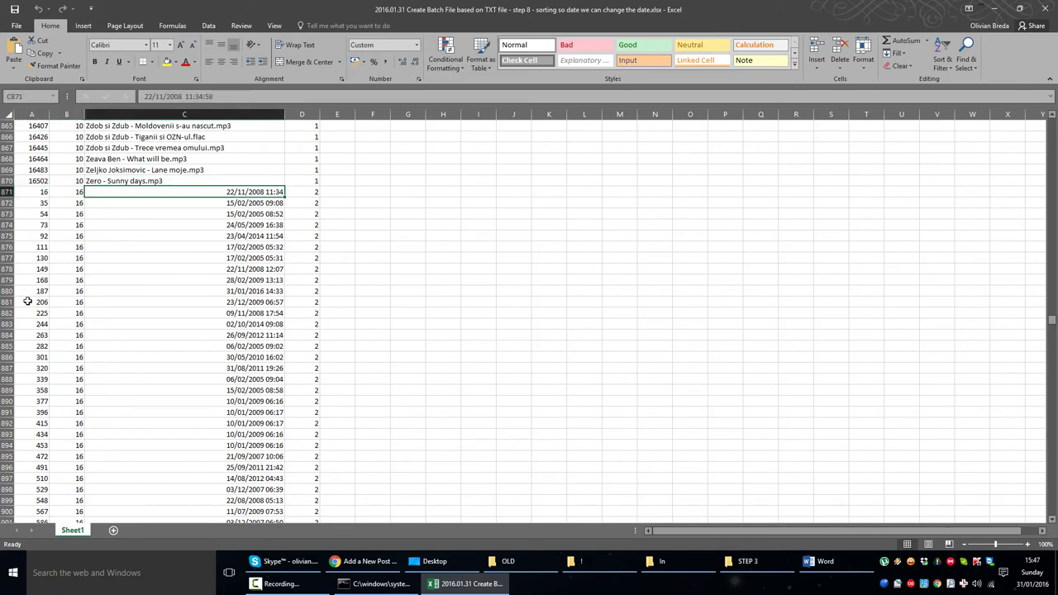
Examine the dates further down column C and check the number format of C1123.
key("Page_Down")
key("Page_Down")
key("Page_Down")
key("Page_Down")
key("Page_Down")
key("Page_Down")
key("Page_Down")
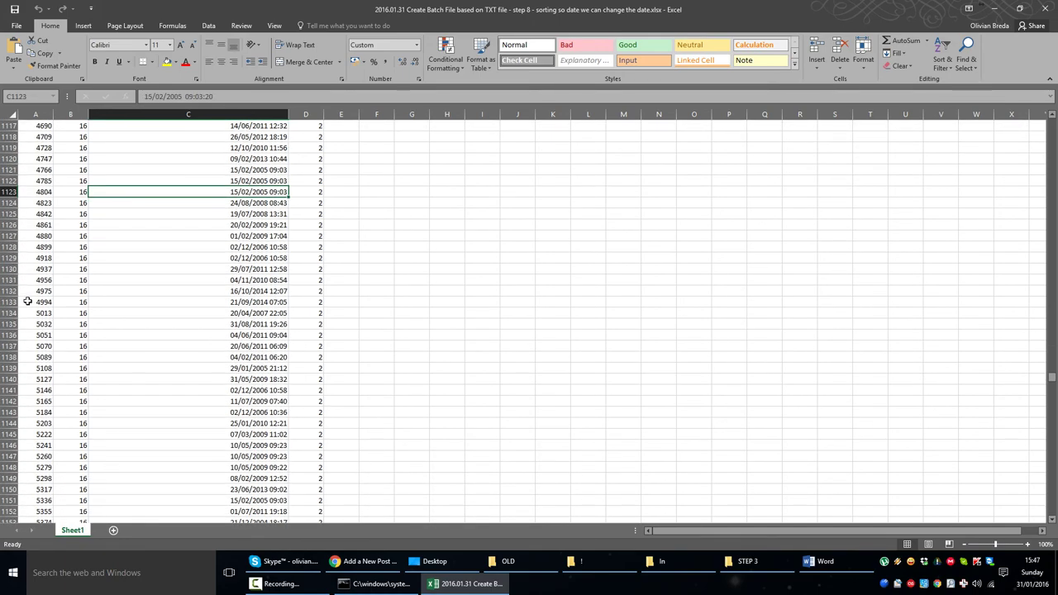
key("ctrl+1")
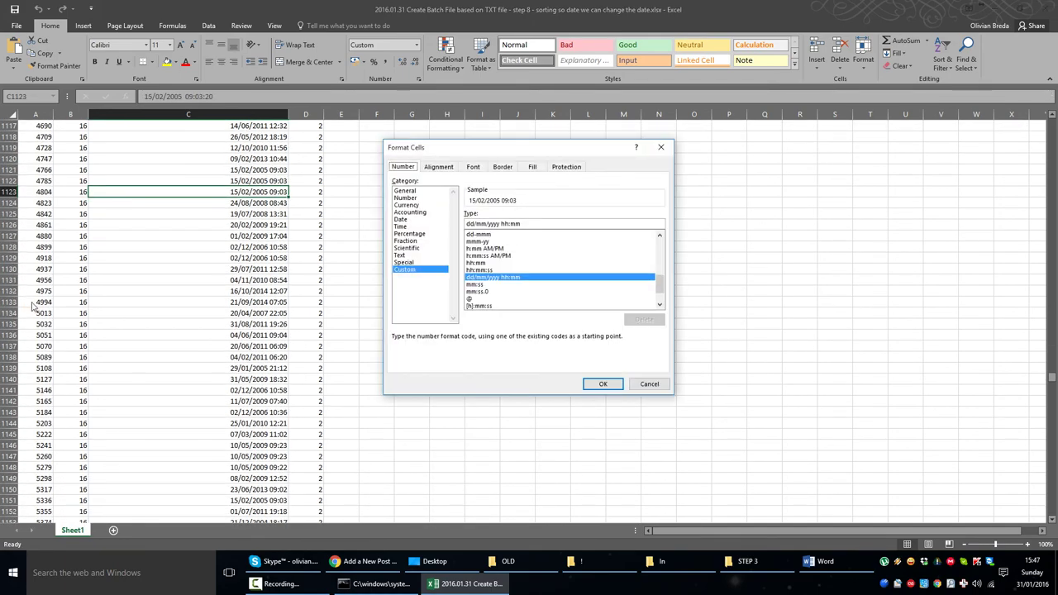
key("Escape")
Open the "step 9 - change date format" workbook and check the custom number format of the date in C871.
key("ctrl+w")
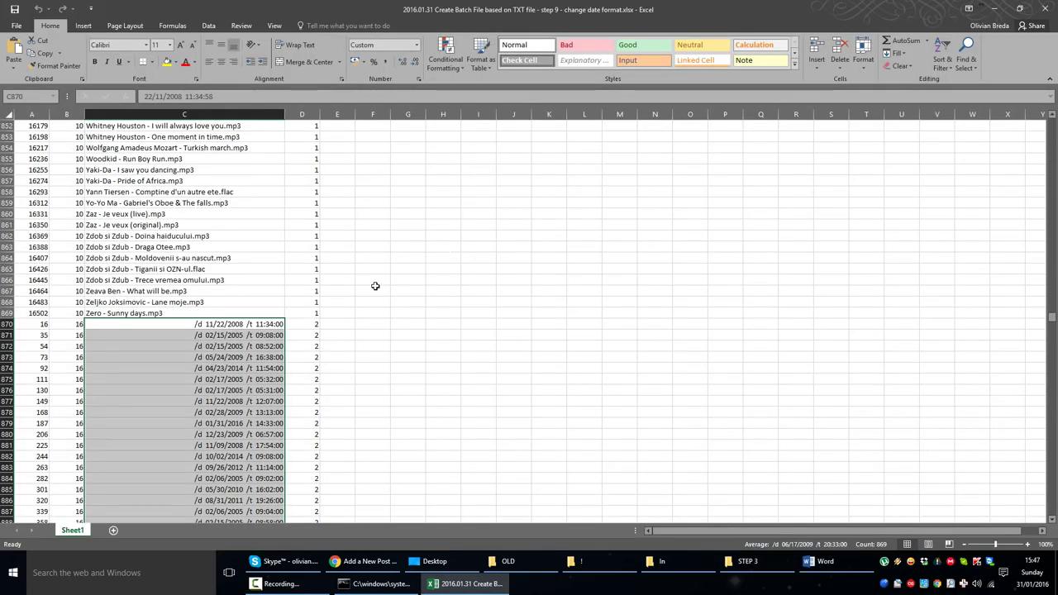
left_click(269, 330)
key("ctrl+1")
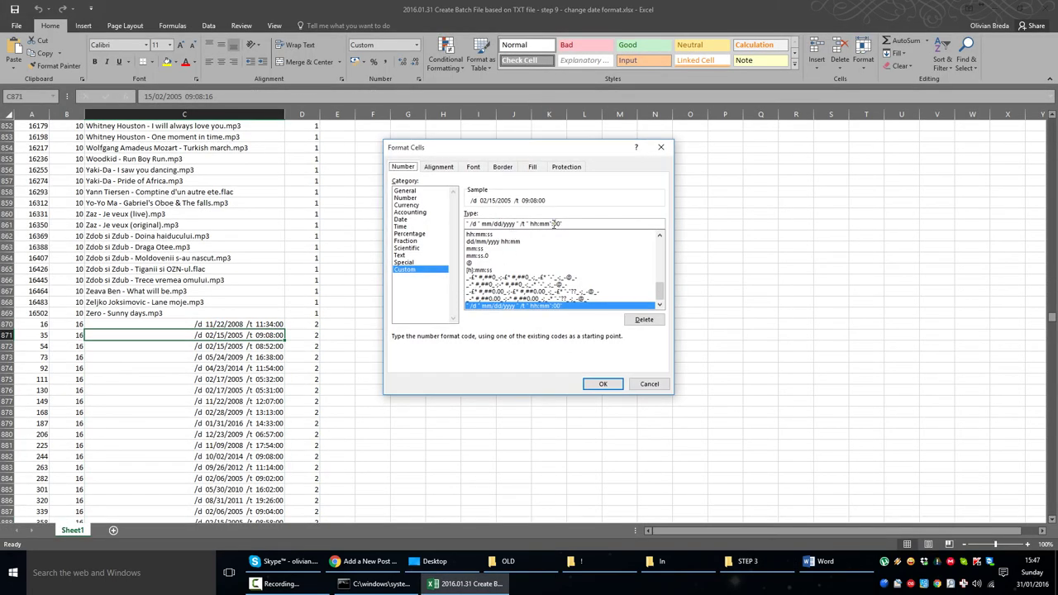
key("Escape")
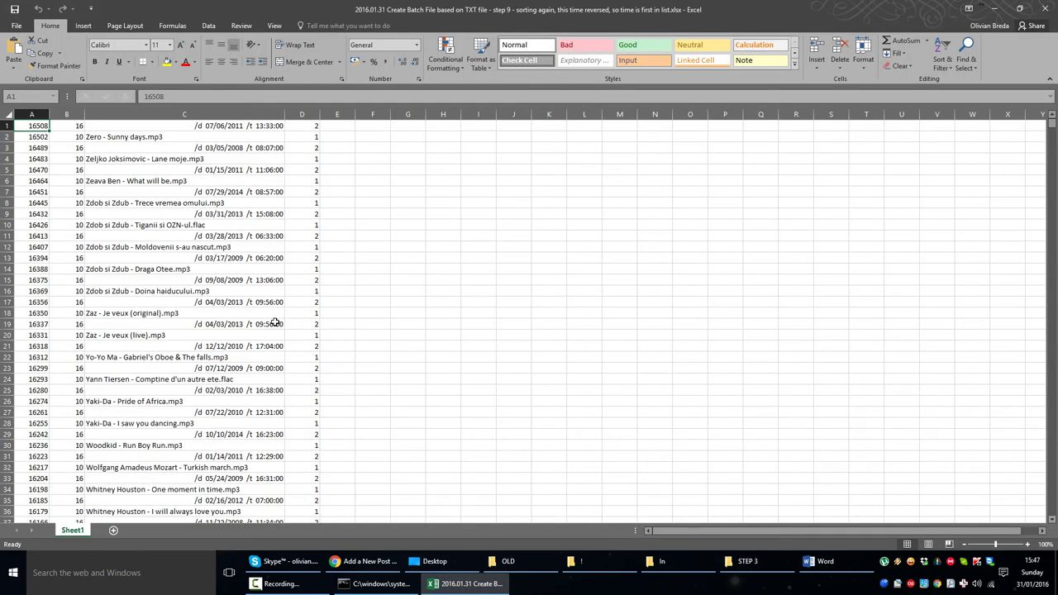
In the "step 9 - sorting again, this time reversed, so time is first in list" workbook, examine the date in C1 and file name in C2.
key("Right")
key("Right")
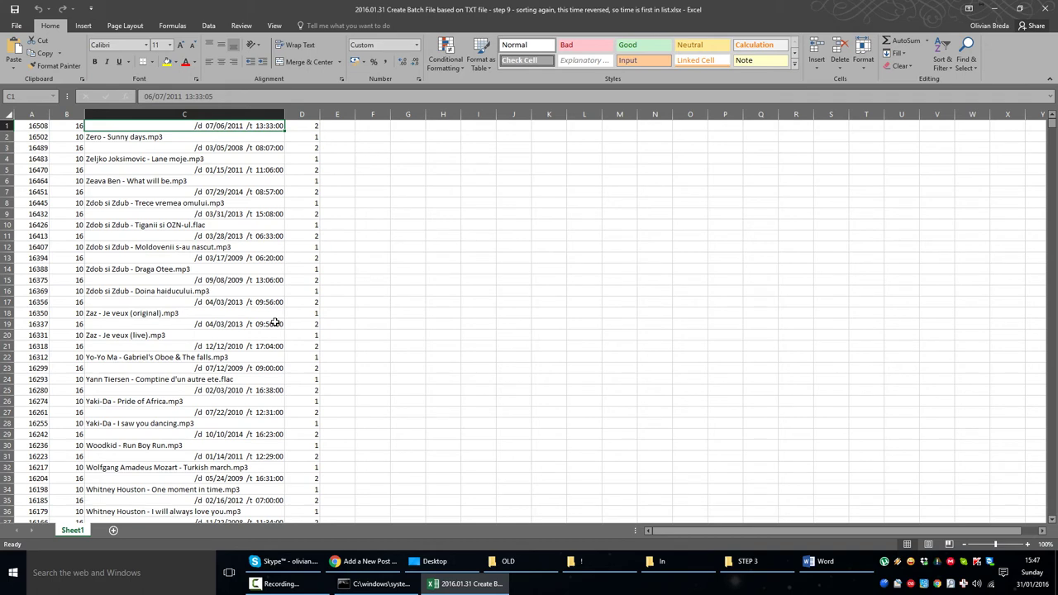
key("ctrl+shift+grave")
key("Down")
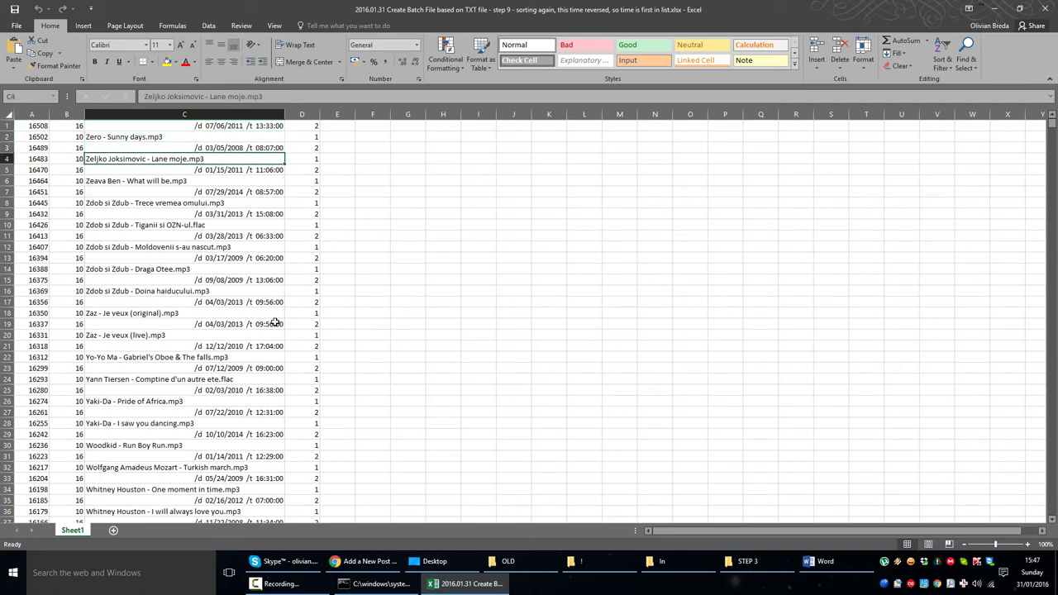
key("Up")
key("Down")
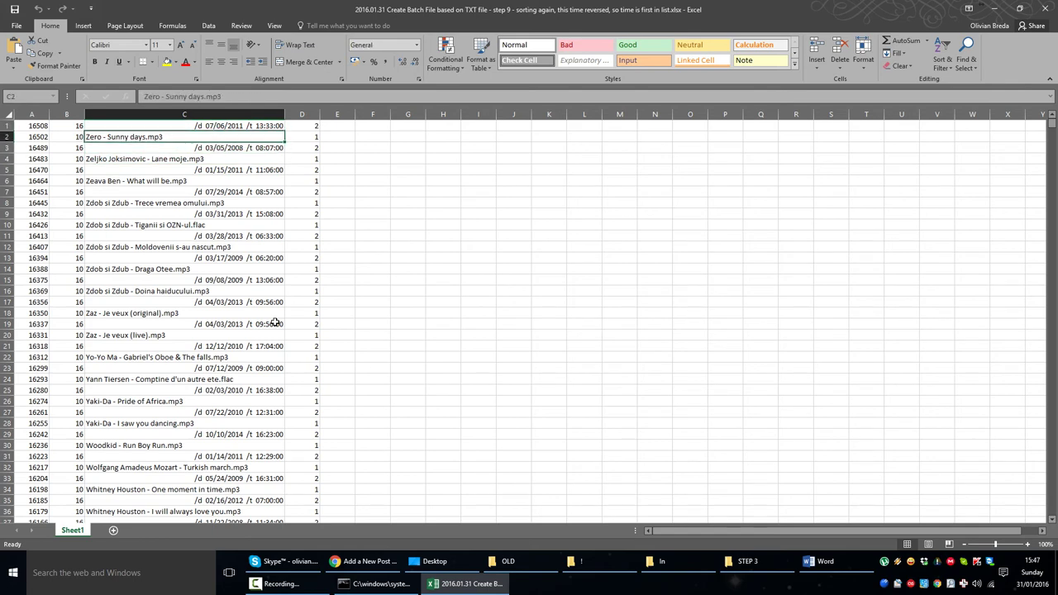
key("Up")
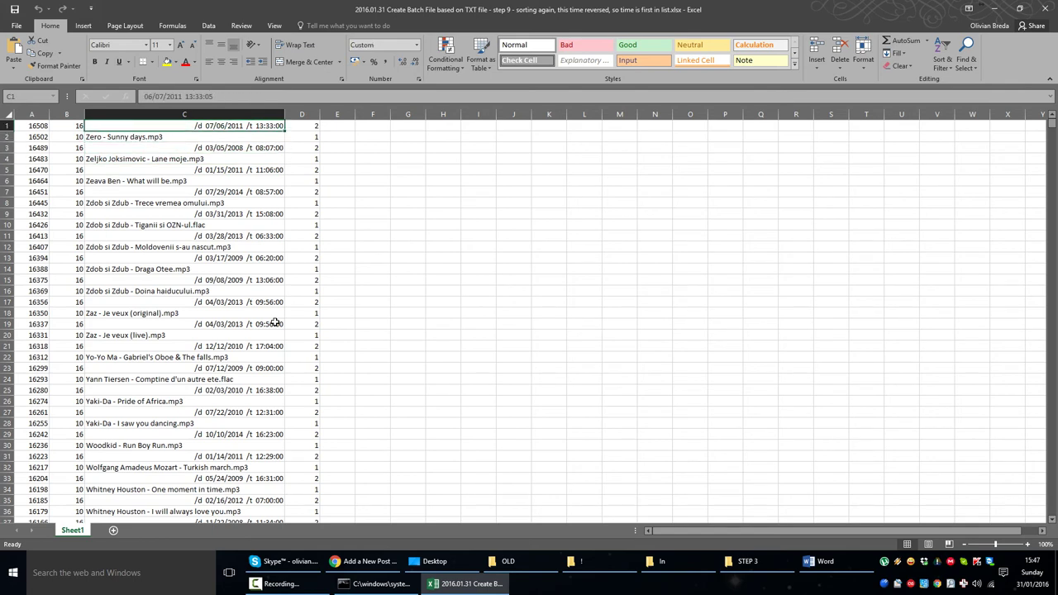
Switch to Word and compare the "step 10 - copy & paste to word" document with "step 11 - First search & replace".
key("ctrl+w")
key("alt+Tab")
key("Return")
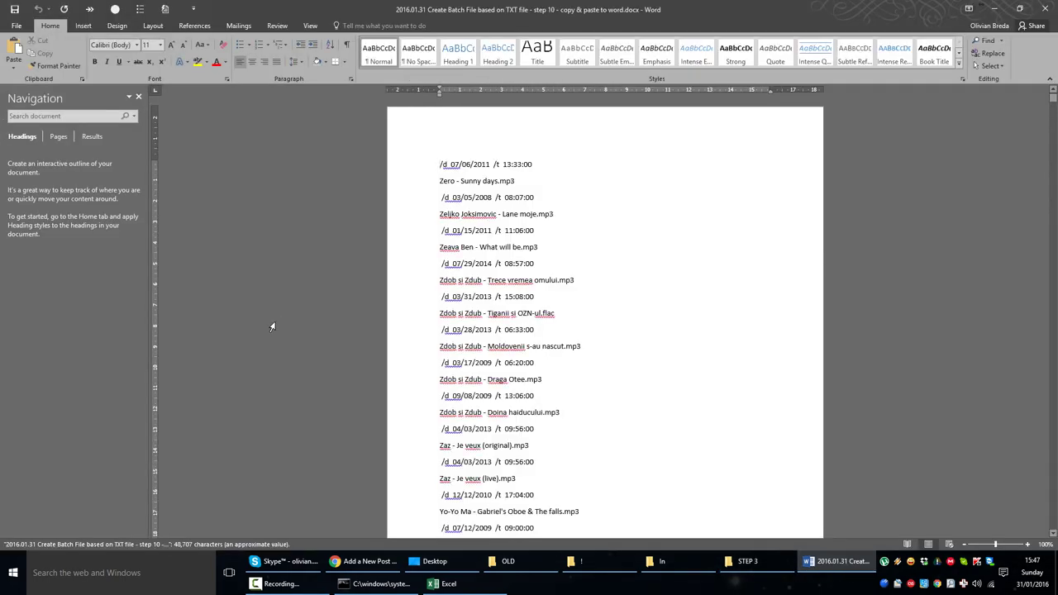
key("ctrl+w")
key("Down")
key("Return")
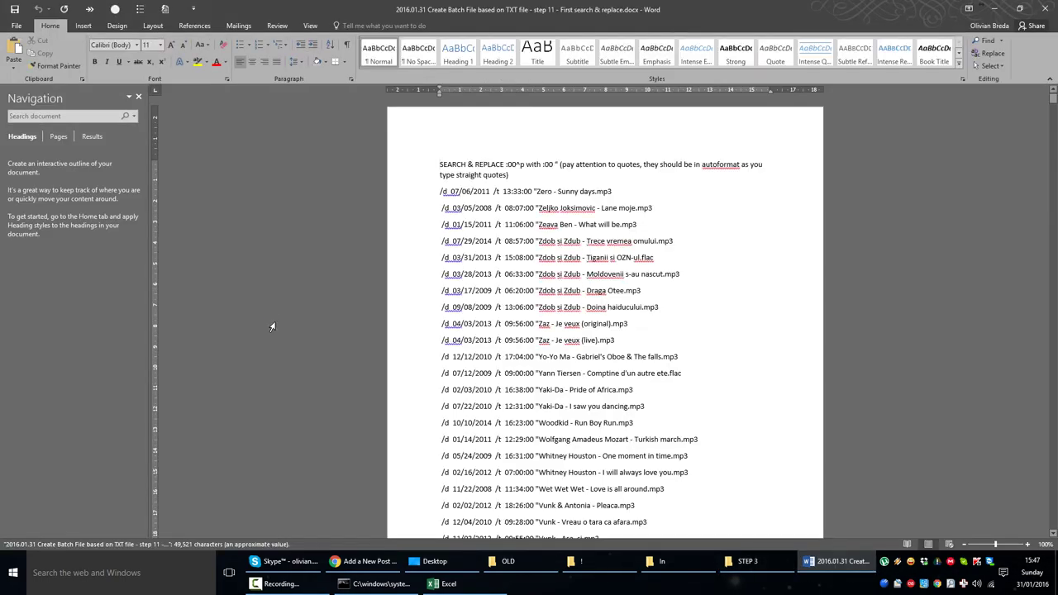
key("ctrl+w")
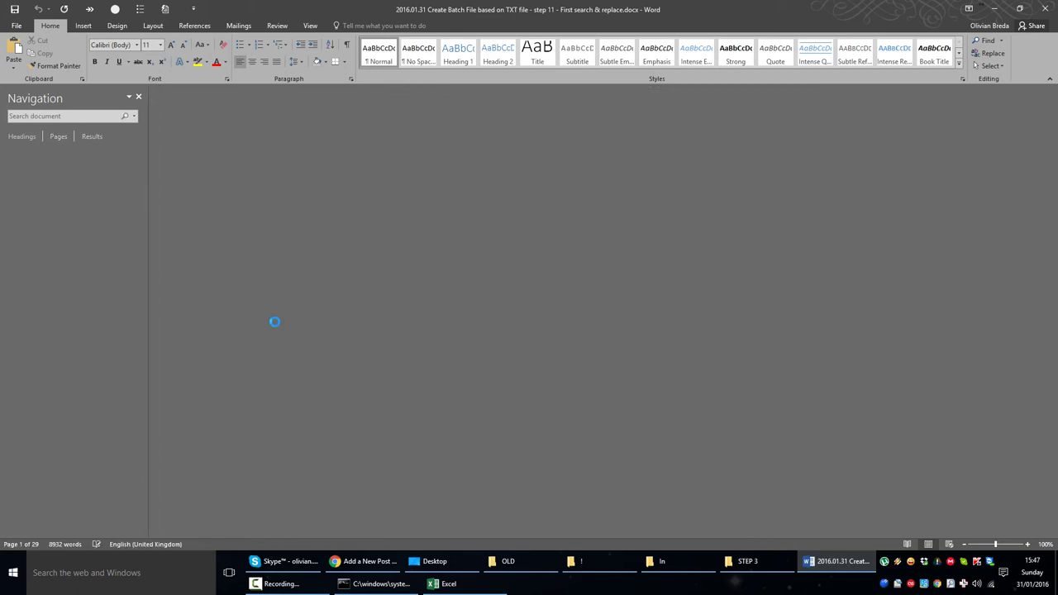
key("Up")
key("Return")
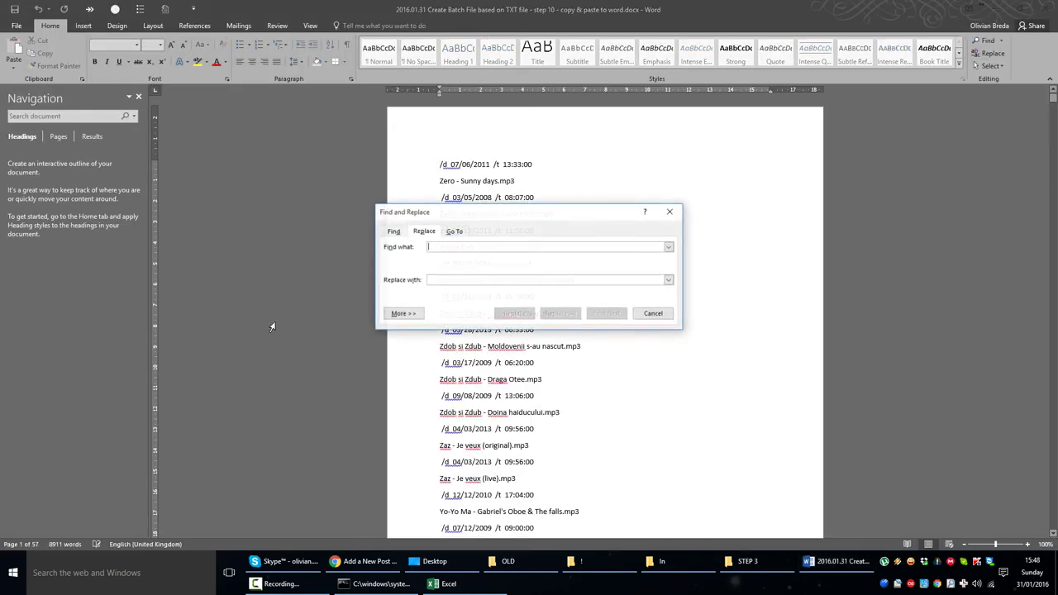
Try replacing every 00^p in the step 10 document with a single space.
key("ctrl+h")
type("00^p")
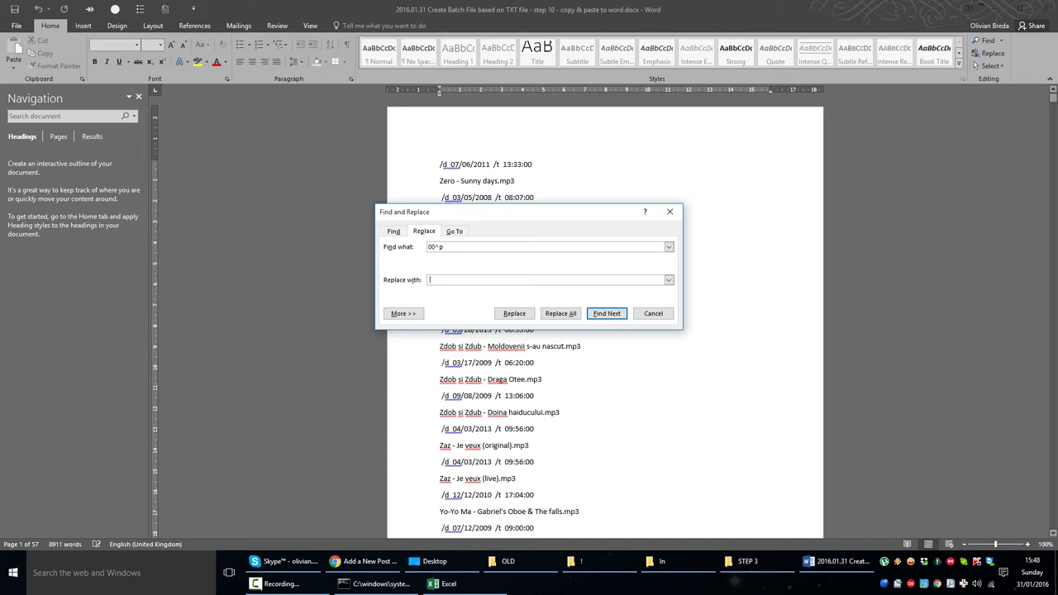
key("alt+a")
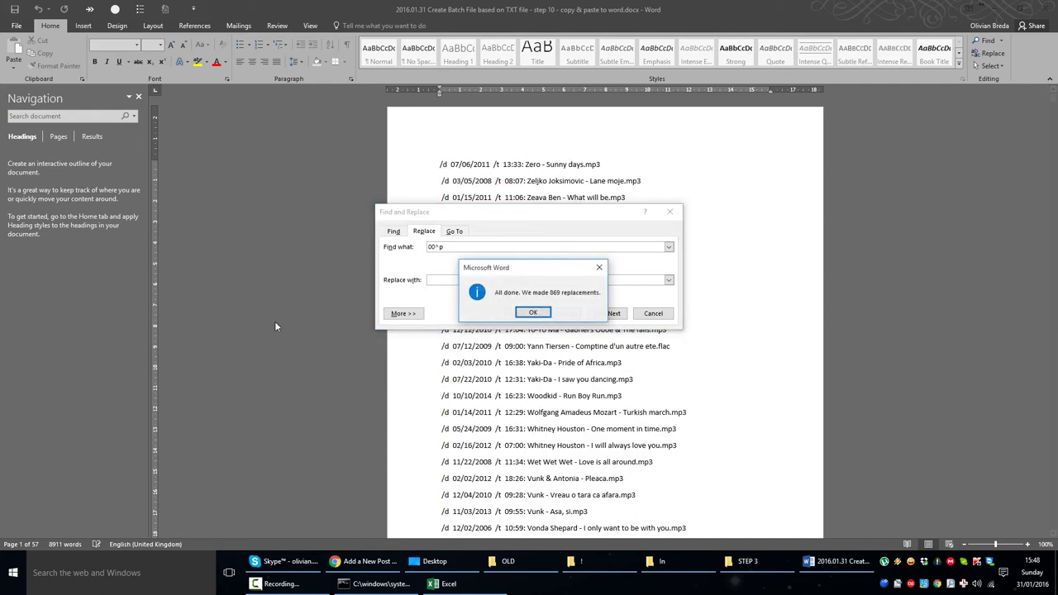
key("Return")
key("Escape")
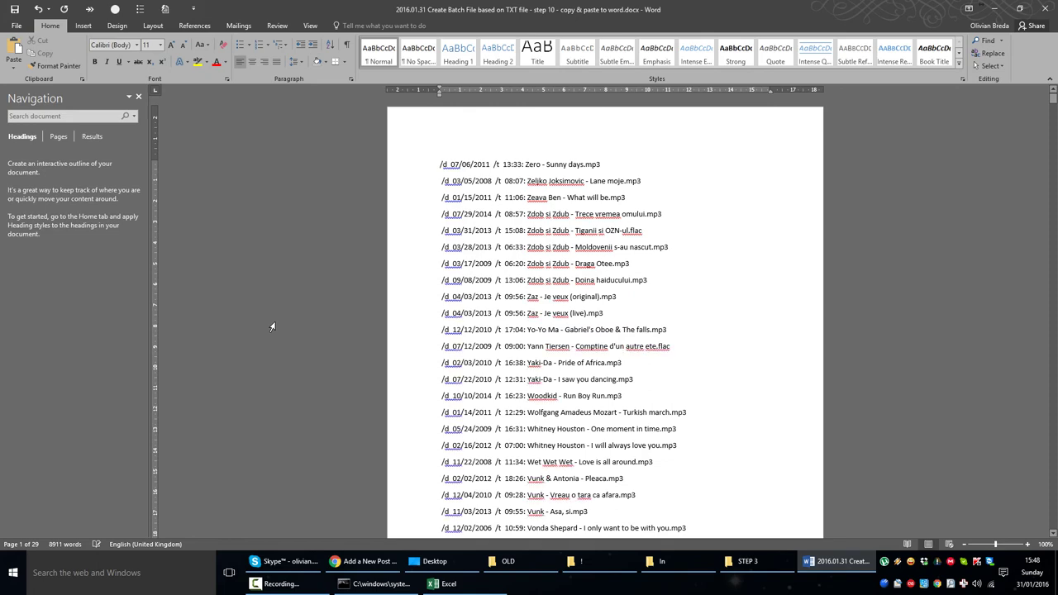
key("ctrl+z")
Replace every 00^p in the step 10 document with a space followed by a quotation mark.
key("ctrl+h")
key("Tab")
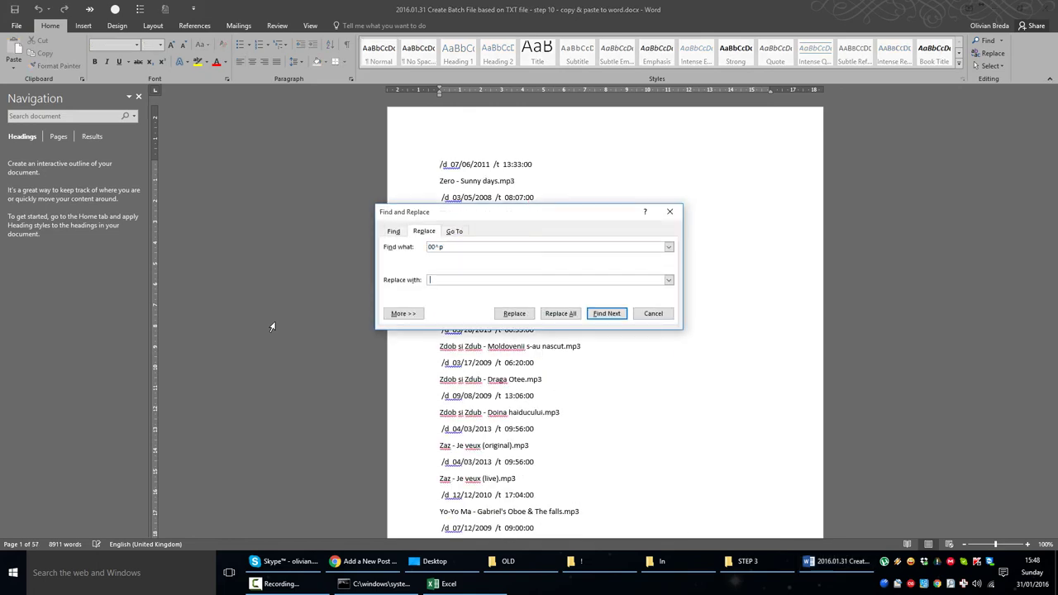
key("alt+a")
key("Return")
key("Escape")
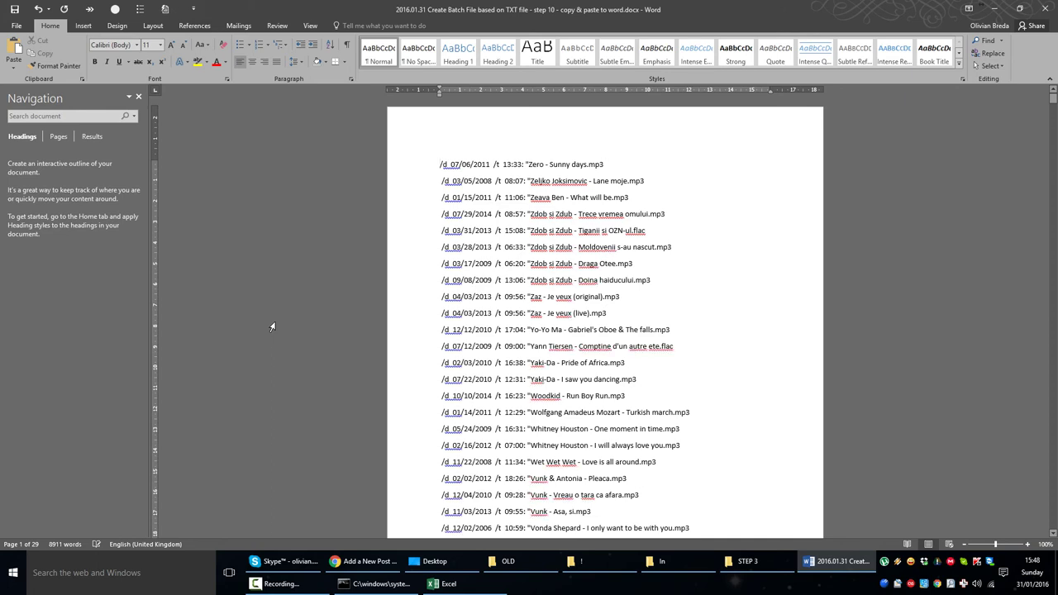
Replace every ^p in the step 10 document with "^p to add a closing quotation mark, and select the first line.
key("ctrl+h")
key("BackSpace")
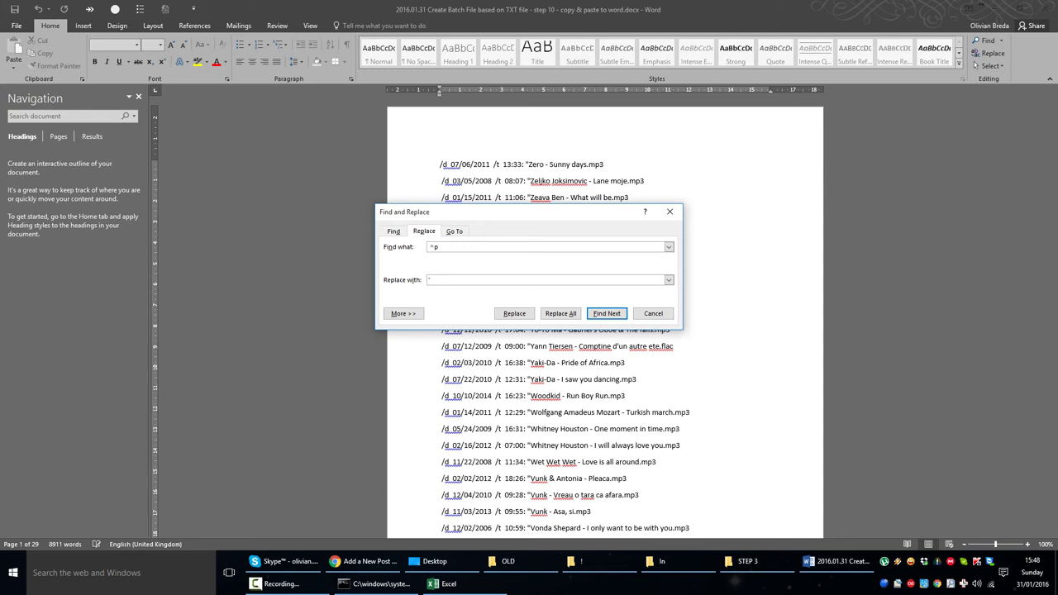
type("\"^p")
key("alt+a")
key("Return")
key("Escape")
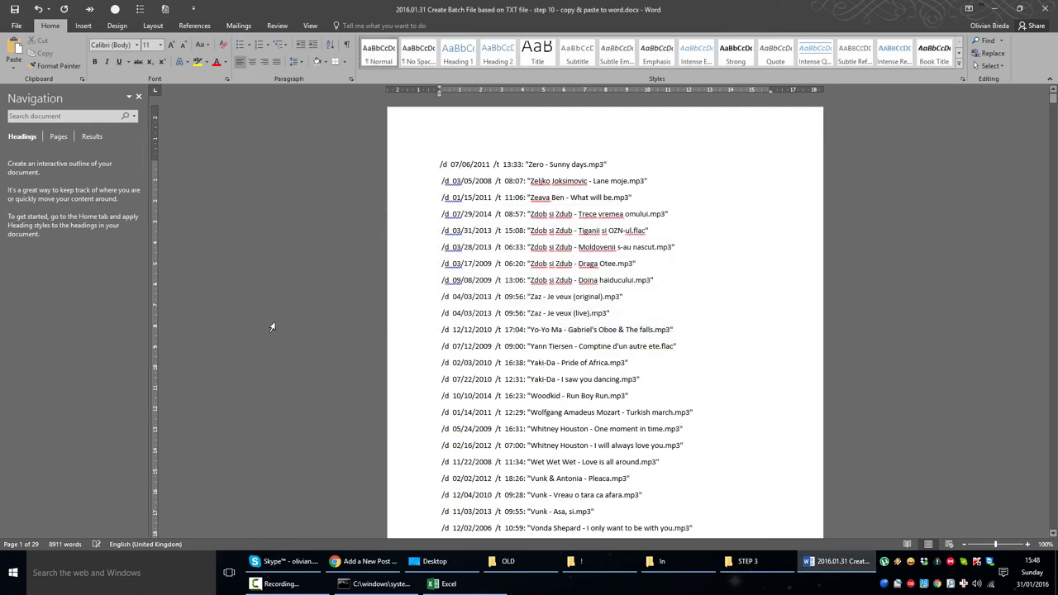
key("shift+End")
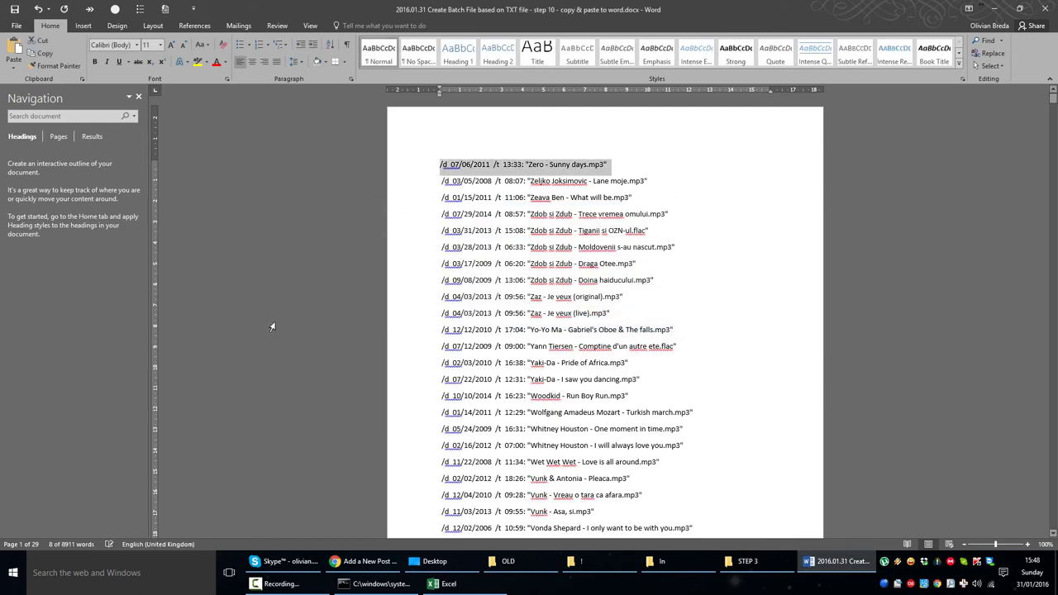
Review the "step 11 - First search & replace" document and the following staged files through "step 14 - copy & paste to notepad".
key("ctrl+w")
key("Return")
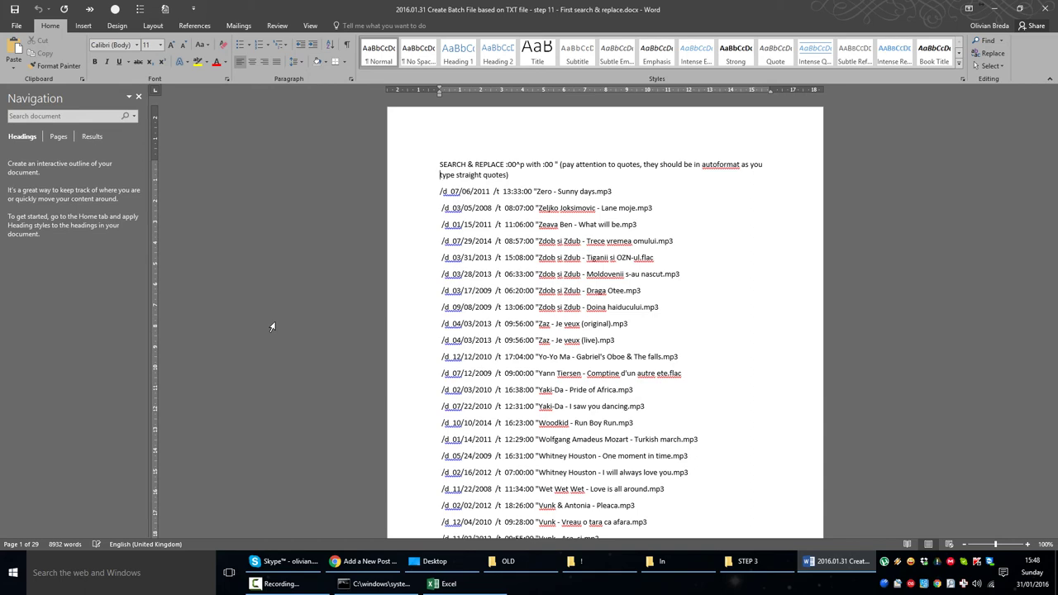
key("ctrl+w")
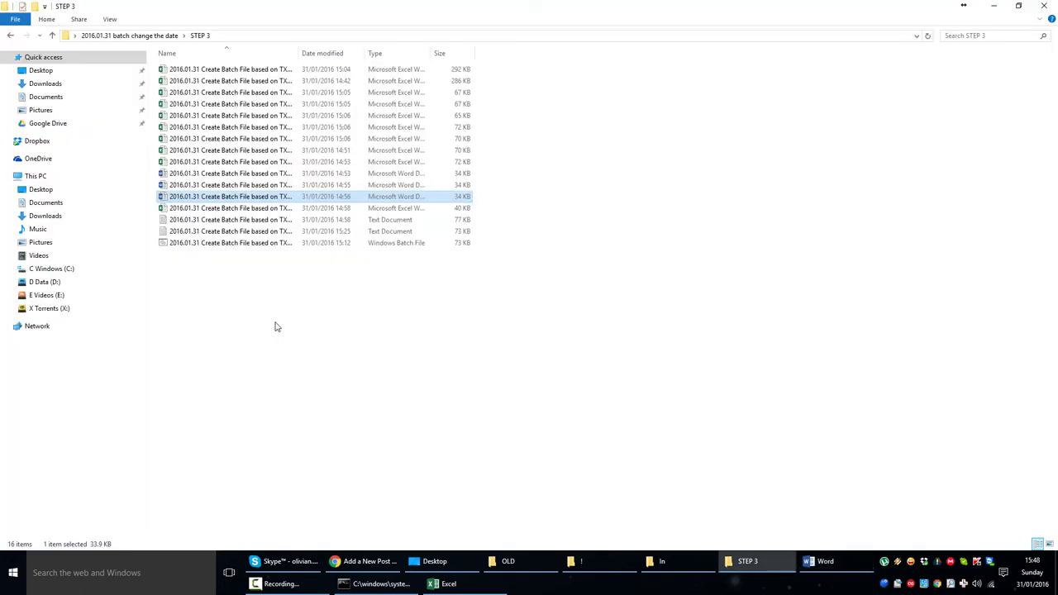
key("Return")
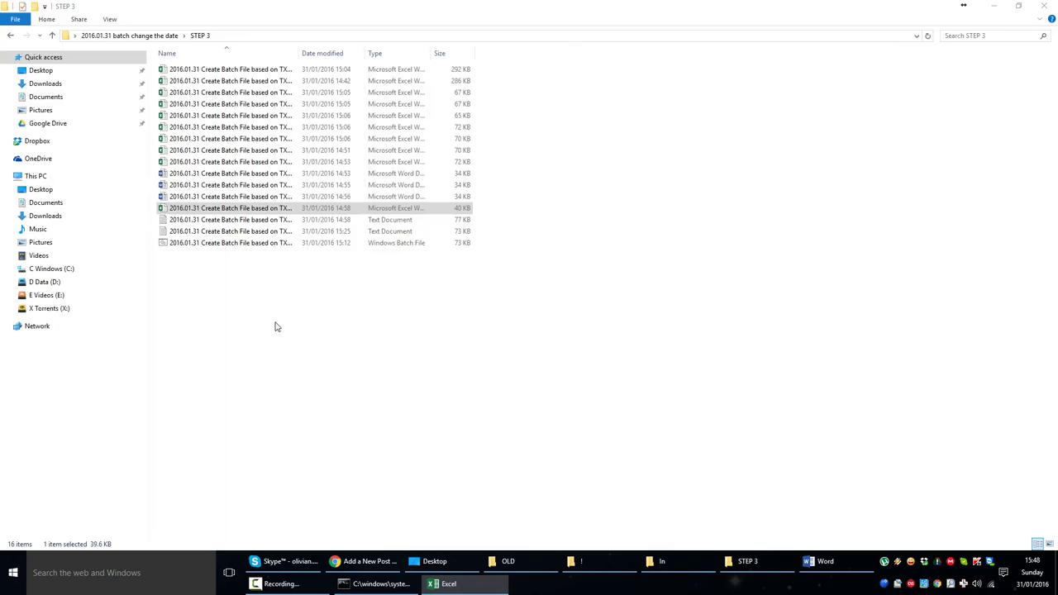
key("Return")
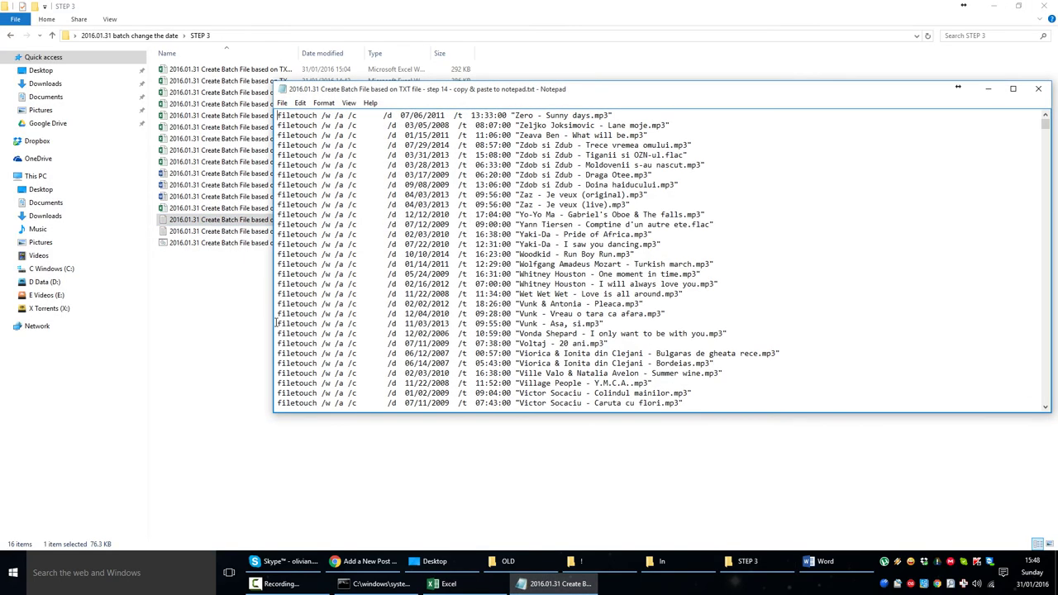